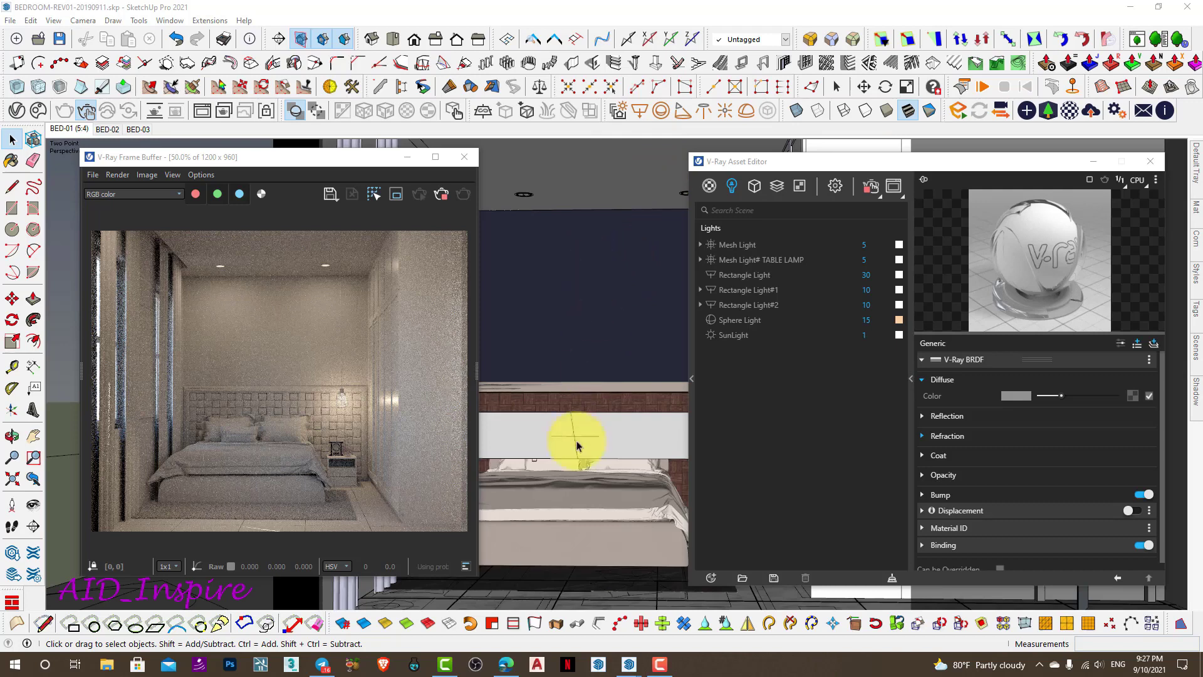
- Switch to Edge to view the Google 'shop interior rendering' image results
{"action": "left_click", "coordinate": [507, 663]}
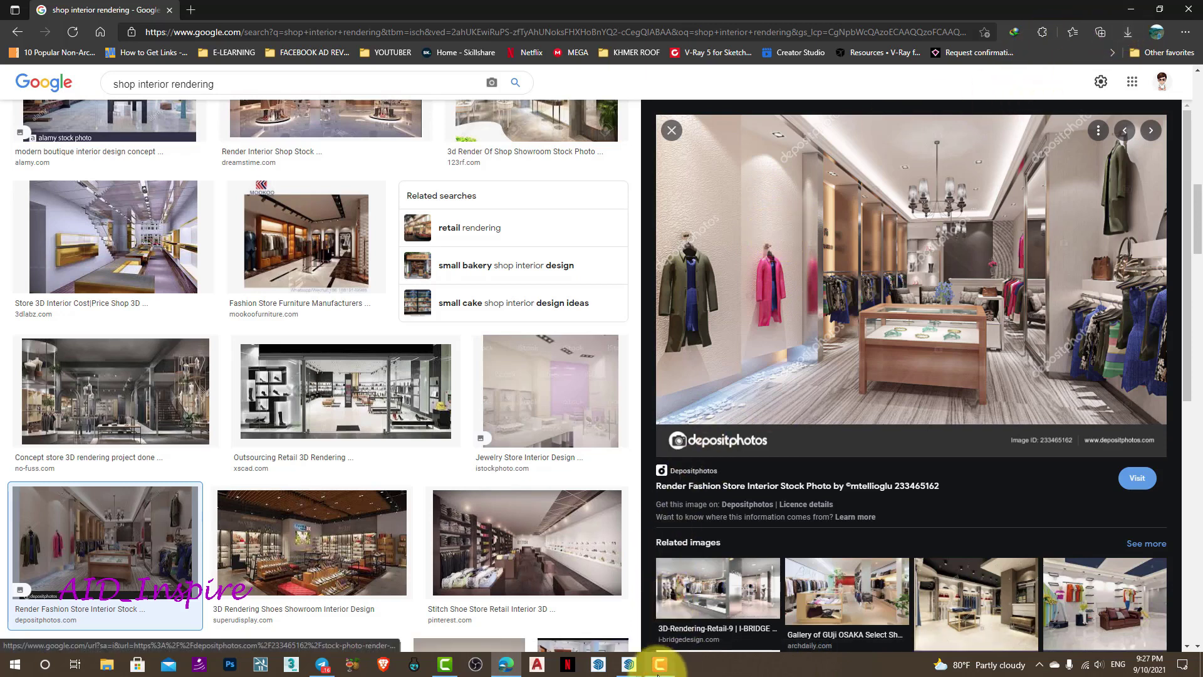
- Return to SketchUp, reposition the V-Ray Frame Buffer, then minimize the Edge browser
{"action": "left_click", "coordinate": [504, 667]}
{"action": "left_click_drag", "start_coordinate": [313, 160], "coordinate": [343, 152]}
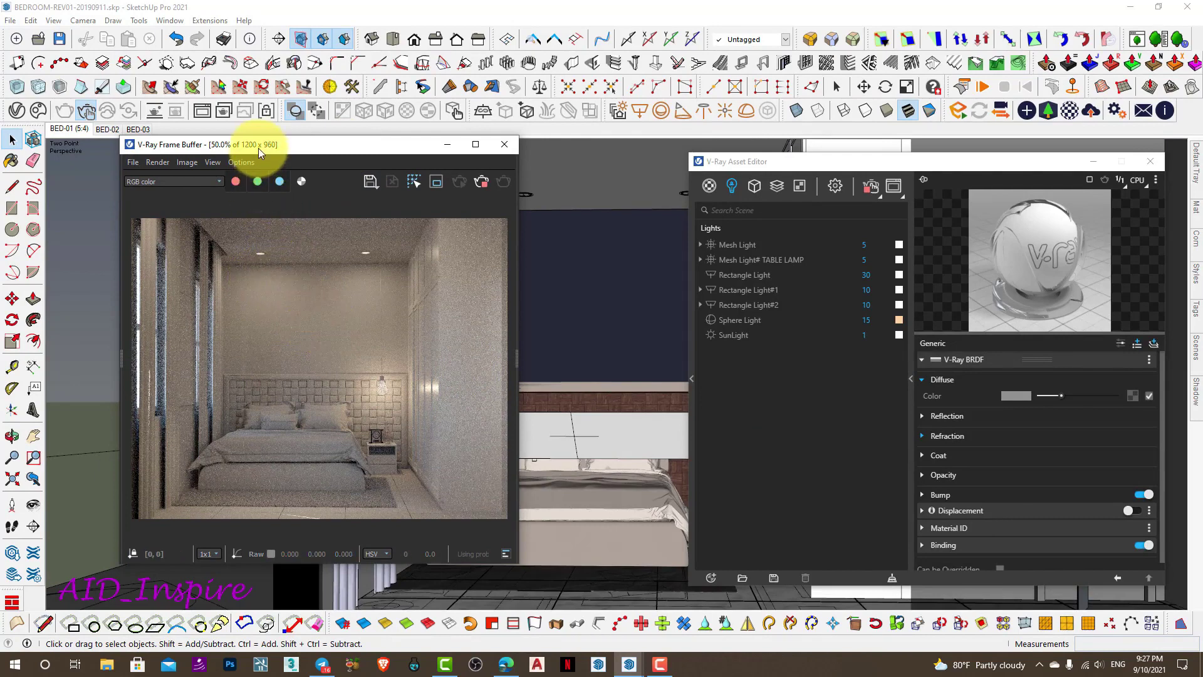
{"action": "left_click_drag", "start_coordinate": [258, 148], "coordinate": [254, 145]}
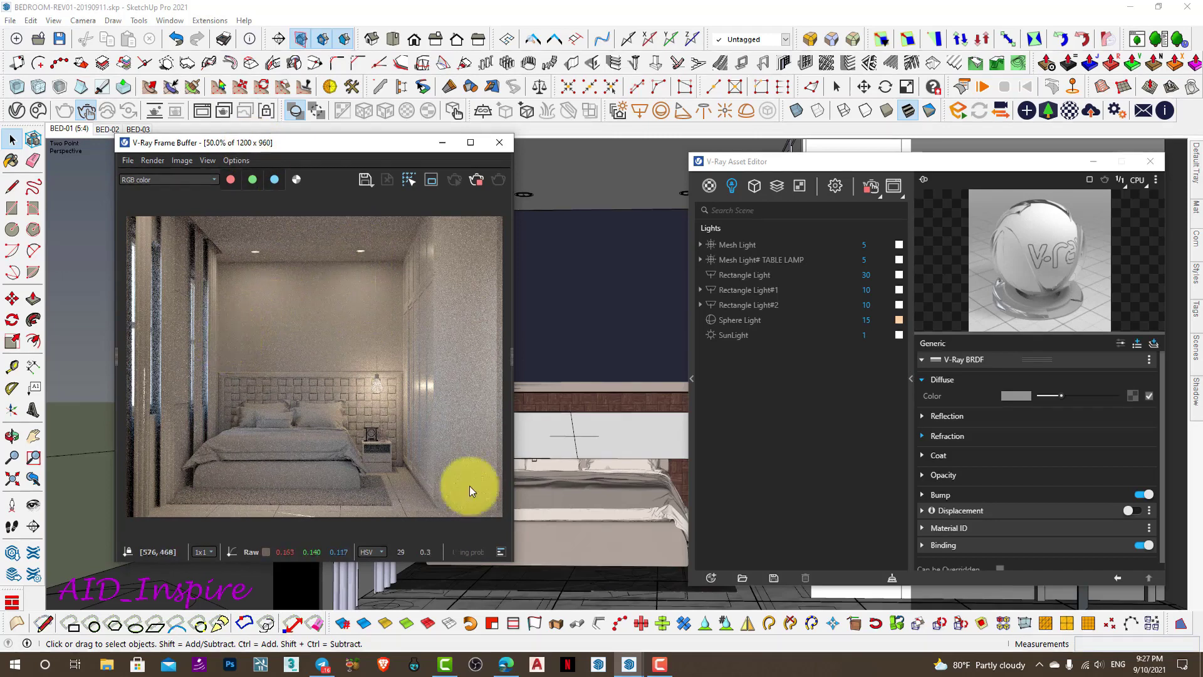
{"action": "left_click", "coordinate": [505, 663]}
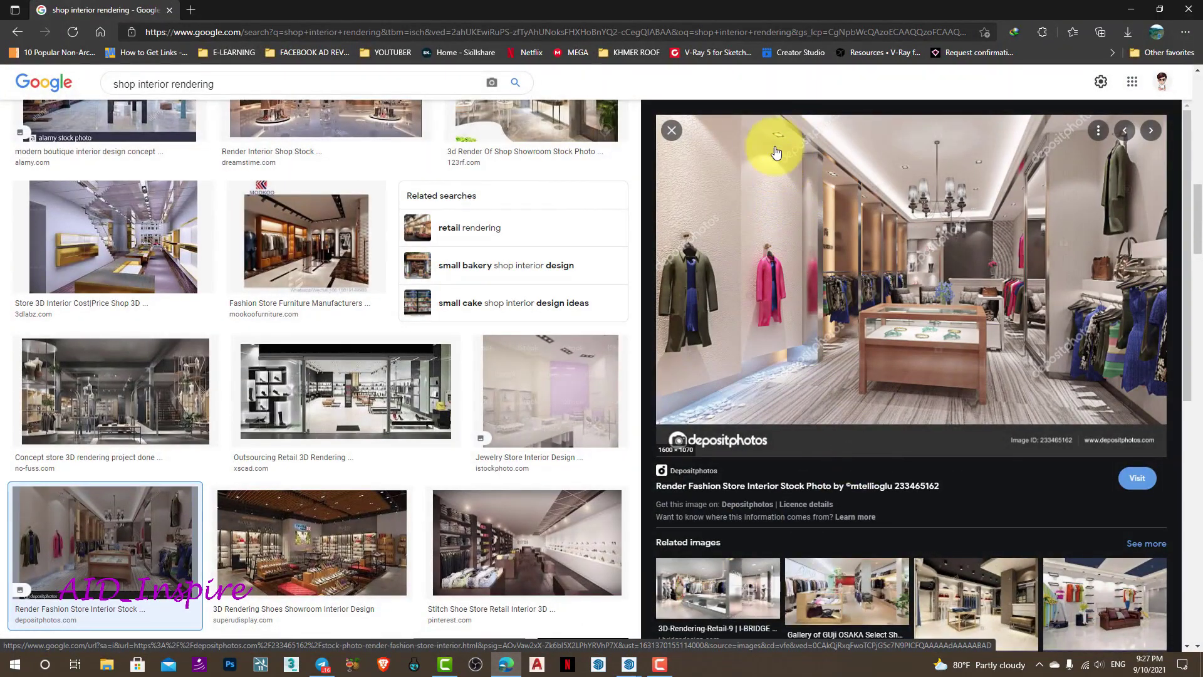
{"action": "left_click", "coordinate": [1131, 9]}
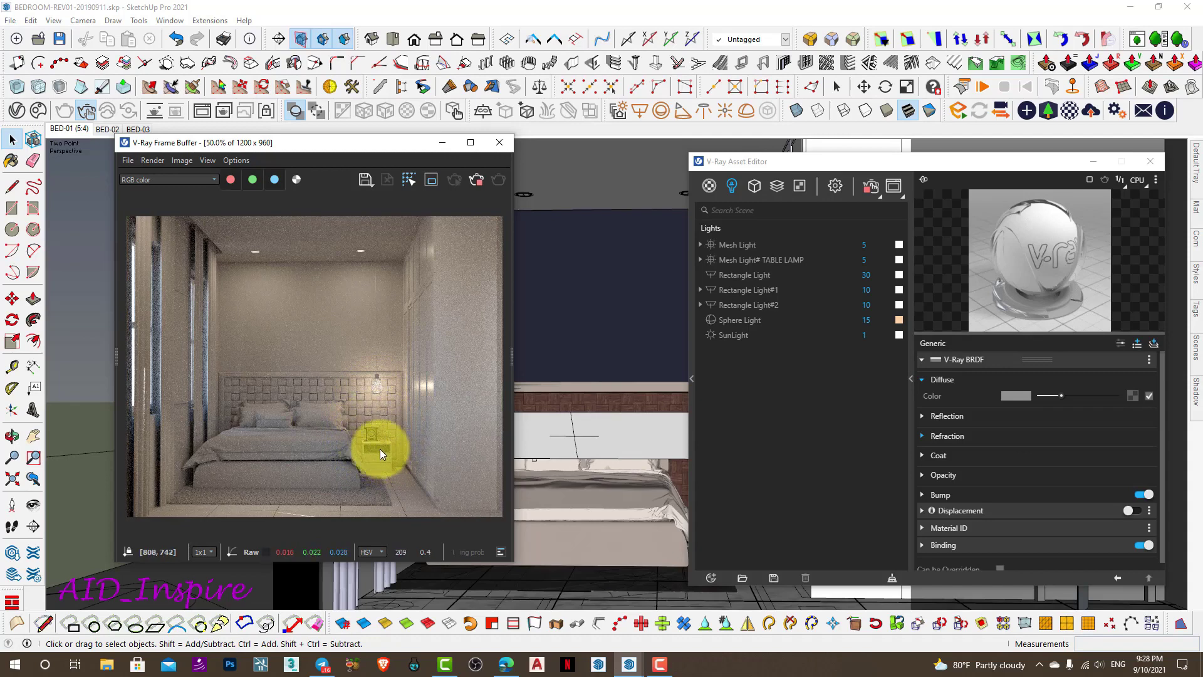
- Shift the Frame Buffer left and switch off the scene lights in the Asset Editor's Lights list
{"action": "left_click_drag", "start_coordinate": [316, 144], "coordinate": [301, 145]}
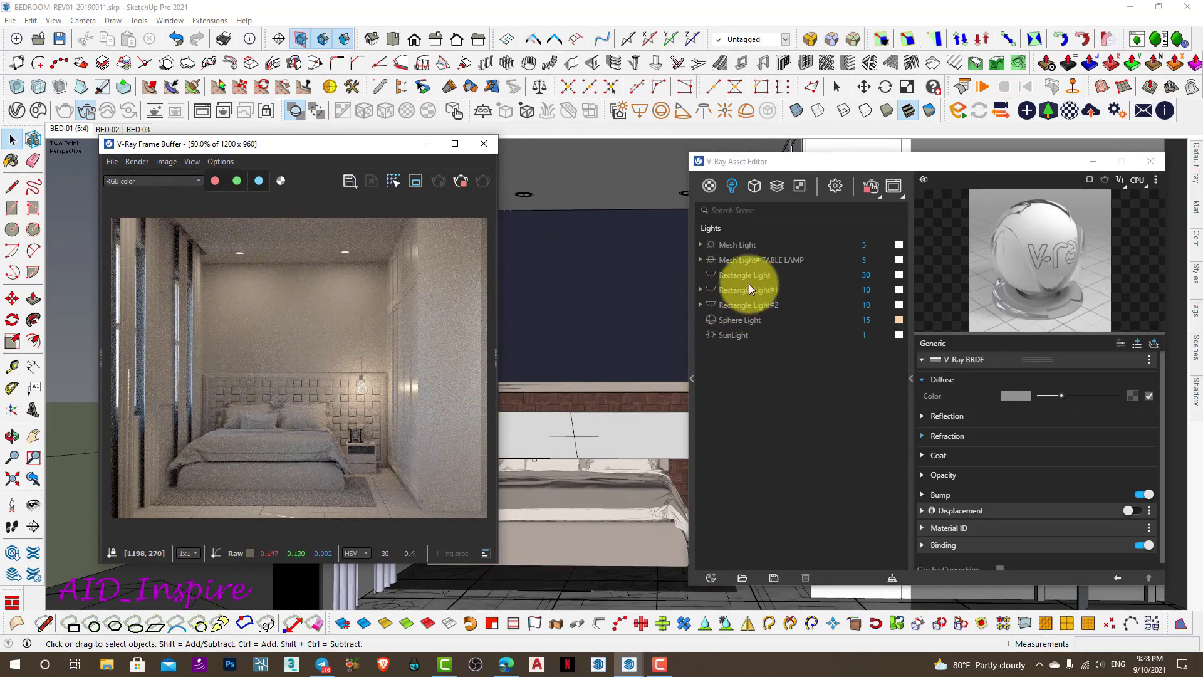
{"action": "left_click", "coordinate": [712, 250]}
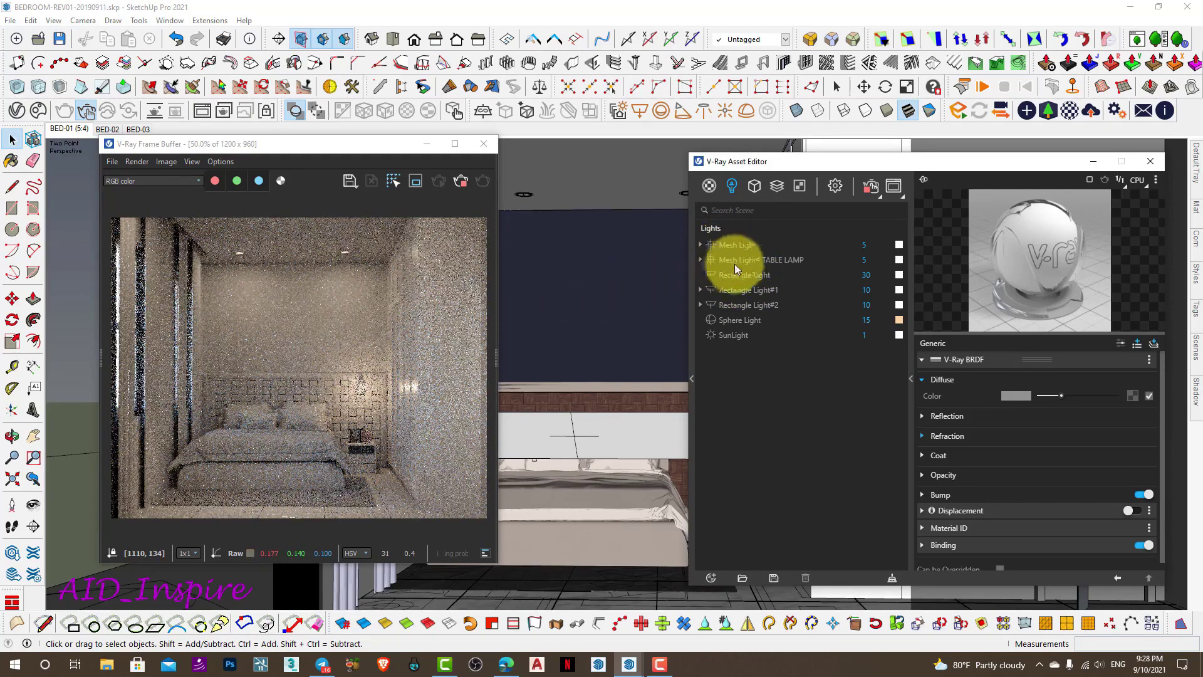
{"action": "left_click_drag", "start_coordinate": [730, 274], "coordinate": [715, 278]}
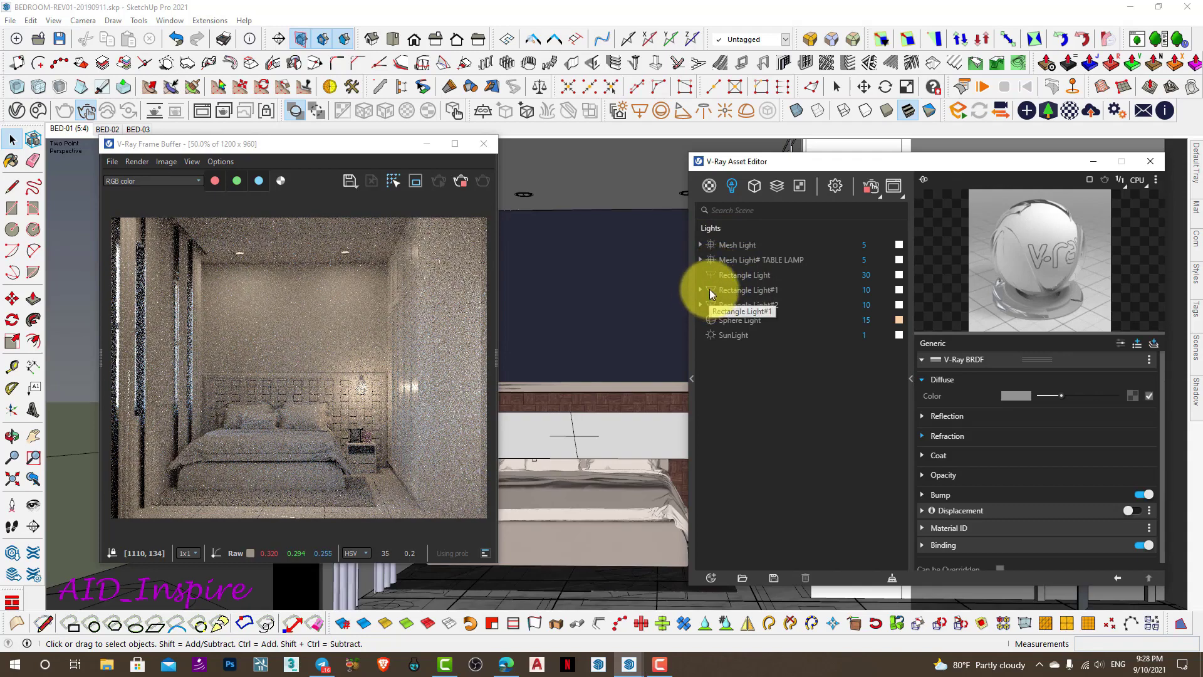
{"action": "left_click_drag", "start_coordinate": [715, 278], "coordinate": [714, 307]}
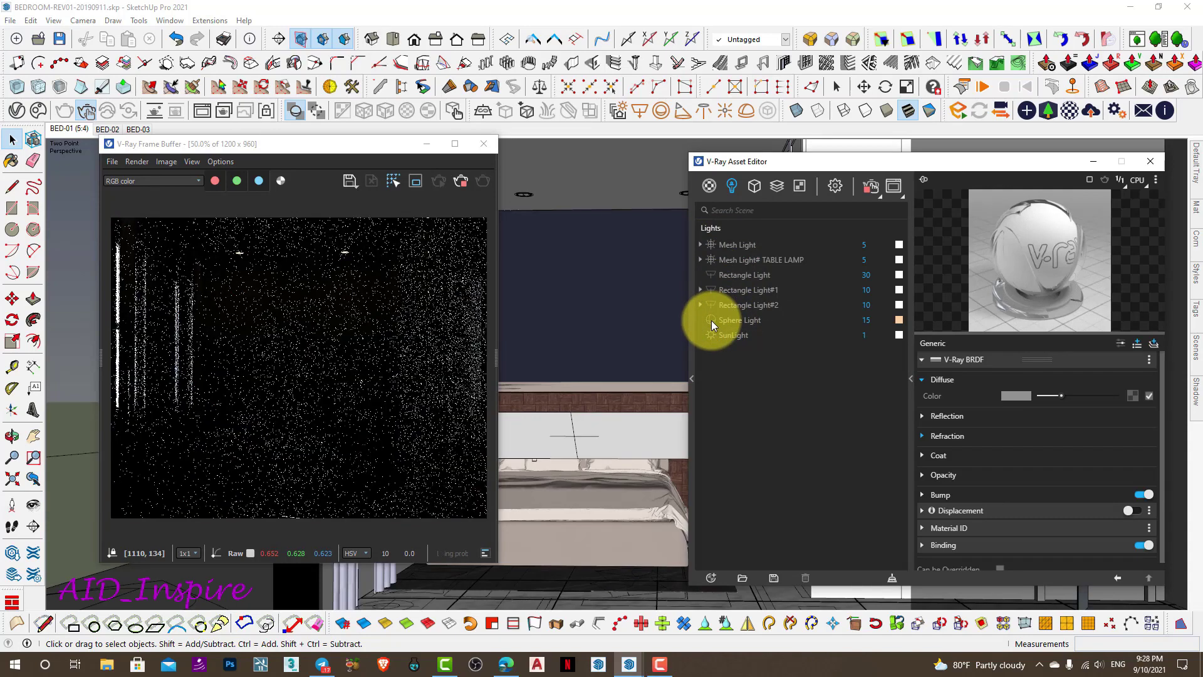
- Enable the Rectangle Light and rearrange the Frame Buffer and light settings windows
{"action": "left_click", "coordinate": [755, 275]}
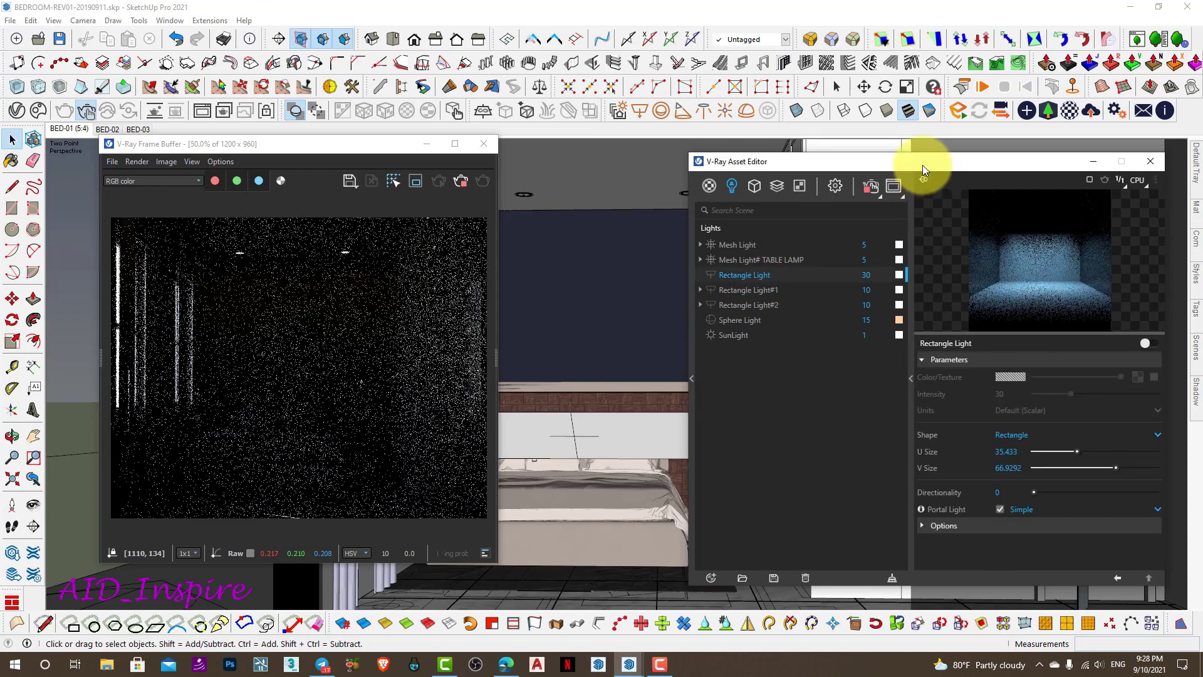
{"action": "left_click_drag", "start_coordinate": [922, 164], "coordinate": [902, 141]}
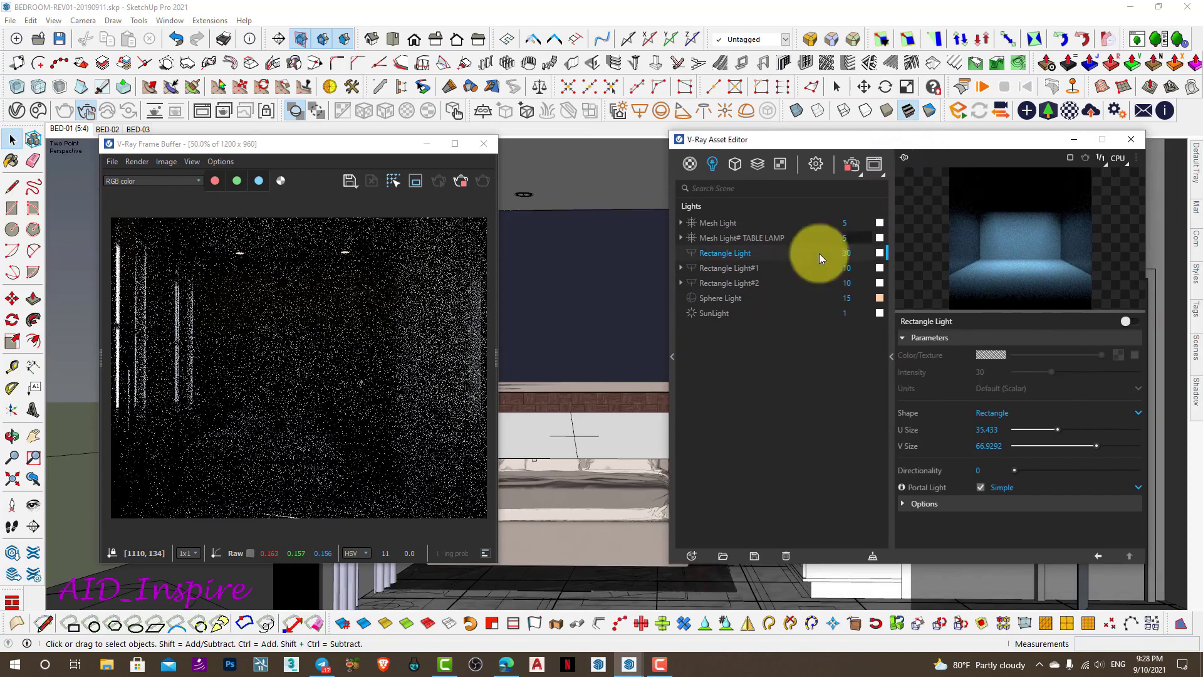
{"action": "left_click", "coordinate": [691, 253]}
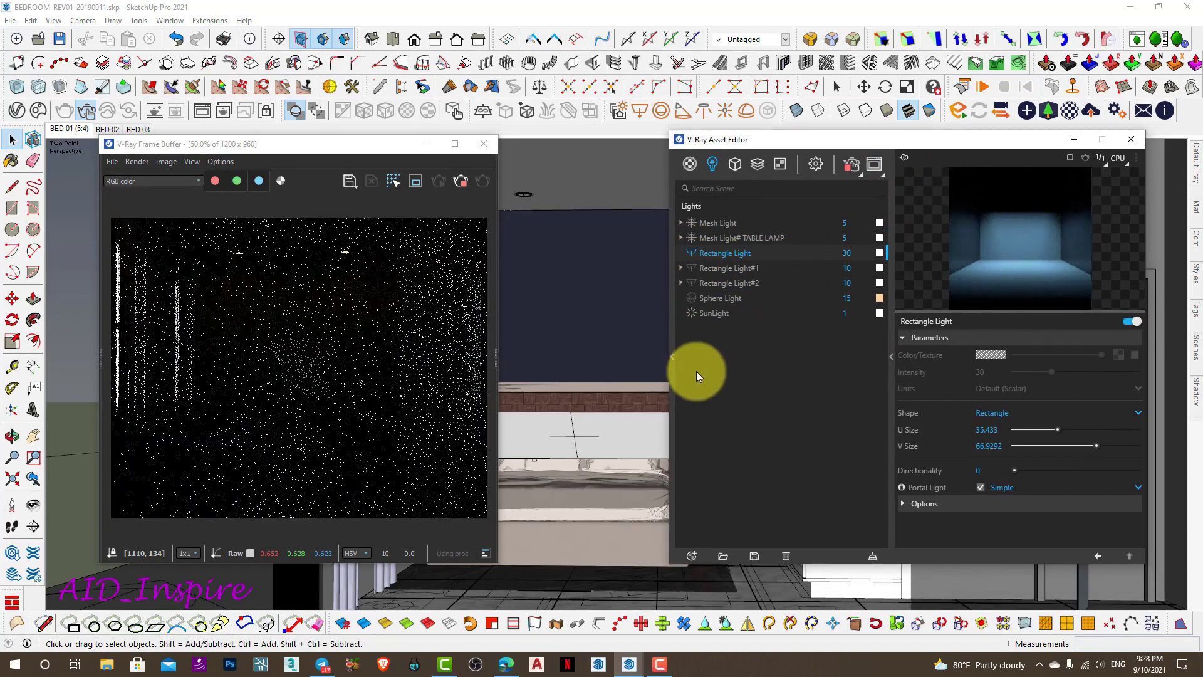
{"action": "left_click_drag", "start_coordinate": [332, 145], "coordinate": [377, 144]}
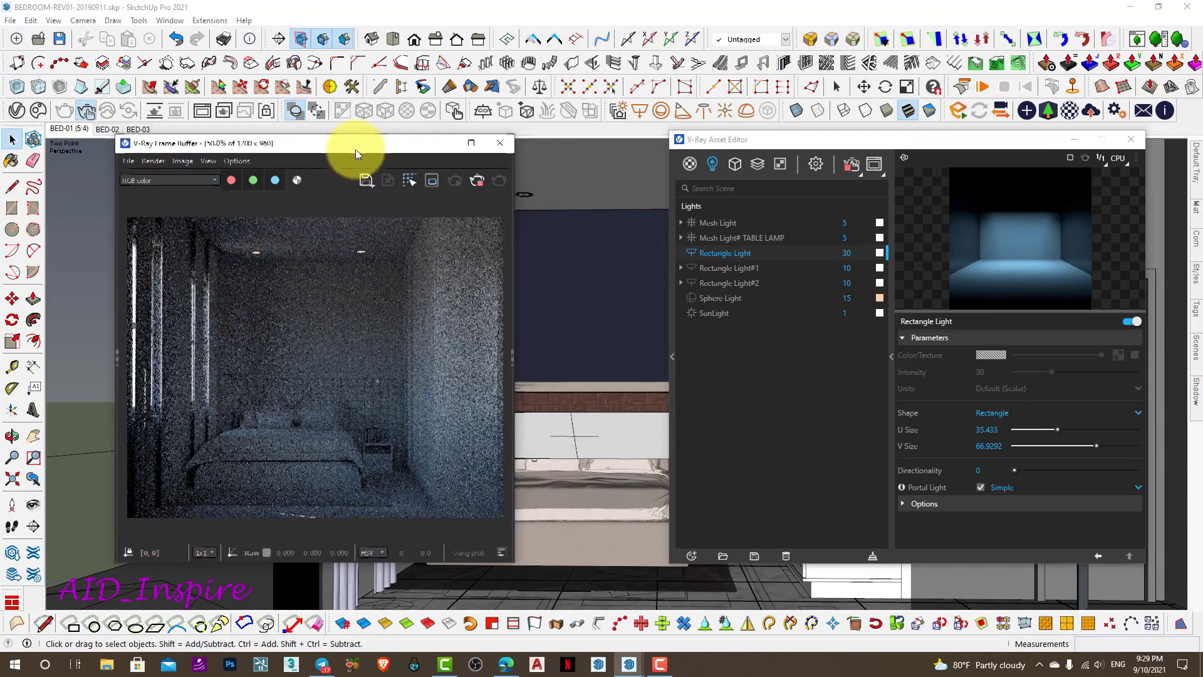
{"action": "left_click_drag", "start_coordinate": [391, 152], "coordinate": [322, 151]}
{"action": "left_click_drag", "start_coordinate": [717, 140], "coordinate": [758, 162]}
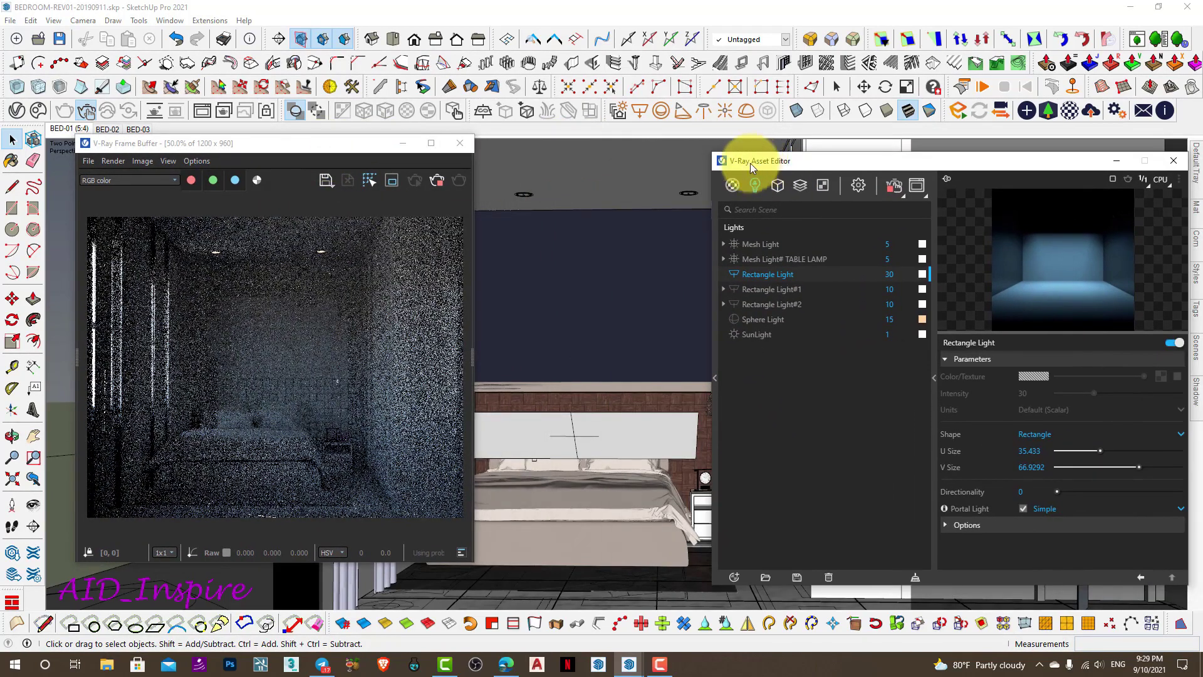
{"action": "left_click_drag", "start_coordinate": [370, 153], "coordinate": [372, 147]}
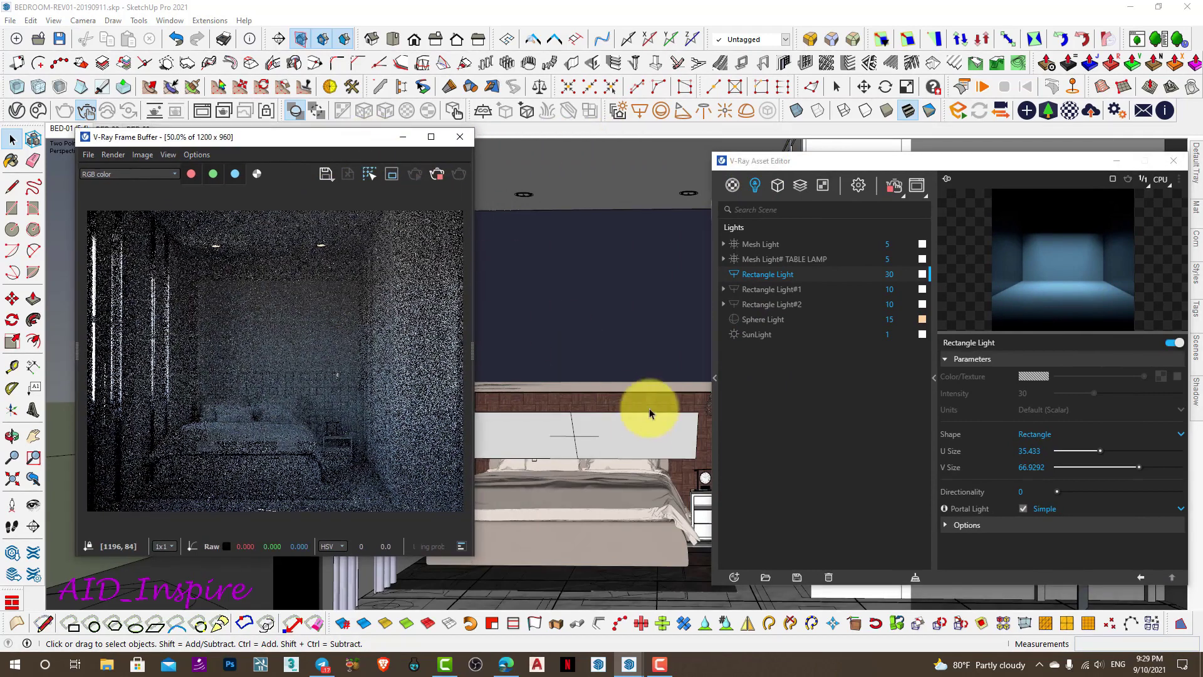
- Find the NICE_IES.rar post in the Telegram channel chat, then minimize Telegram
{"action": "left_click", "coordinate": [319, 666]}
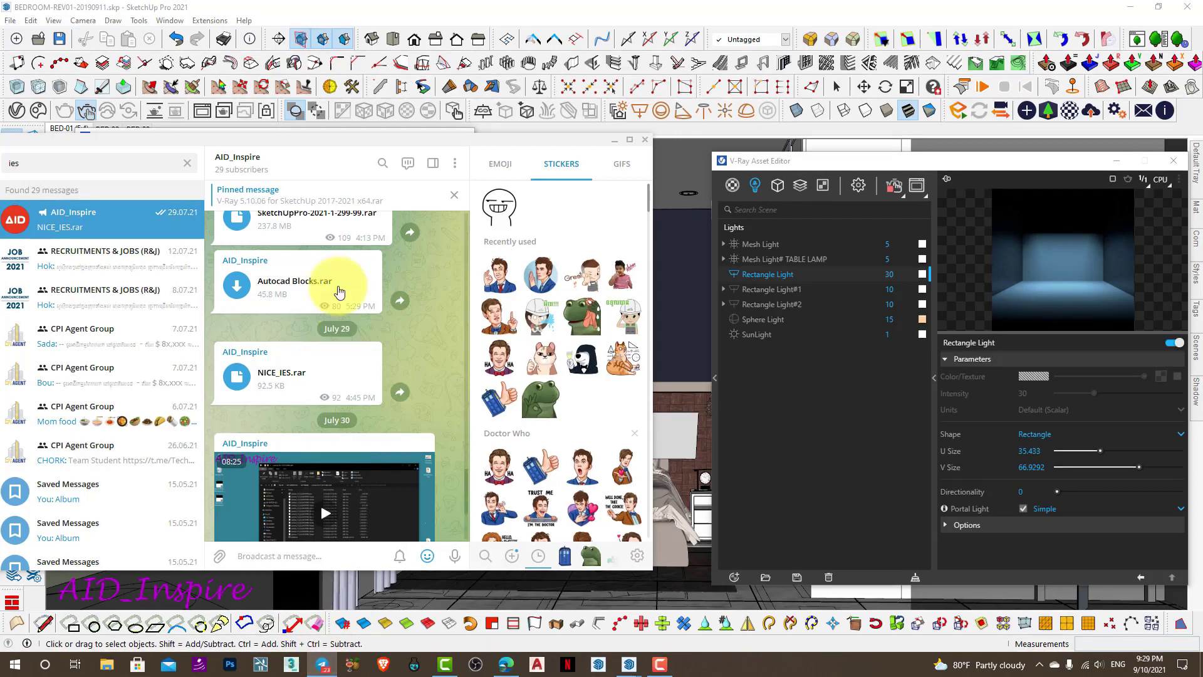
{"action": "left_click", "coordinate": [86, 229]}
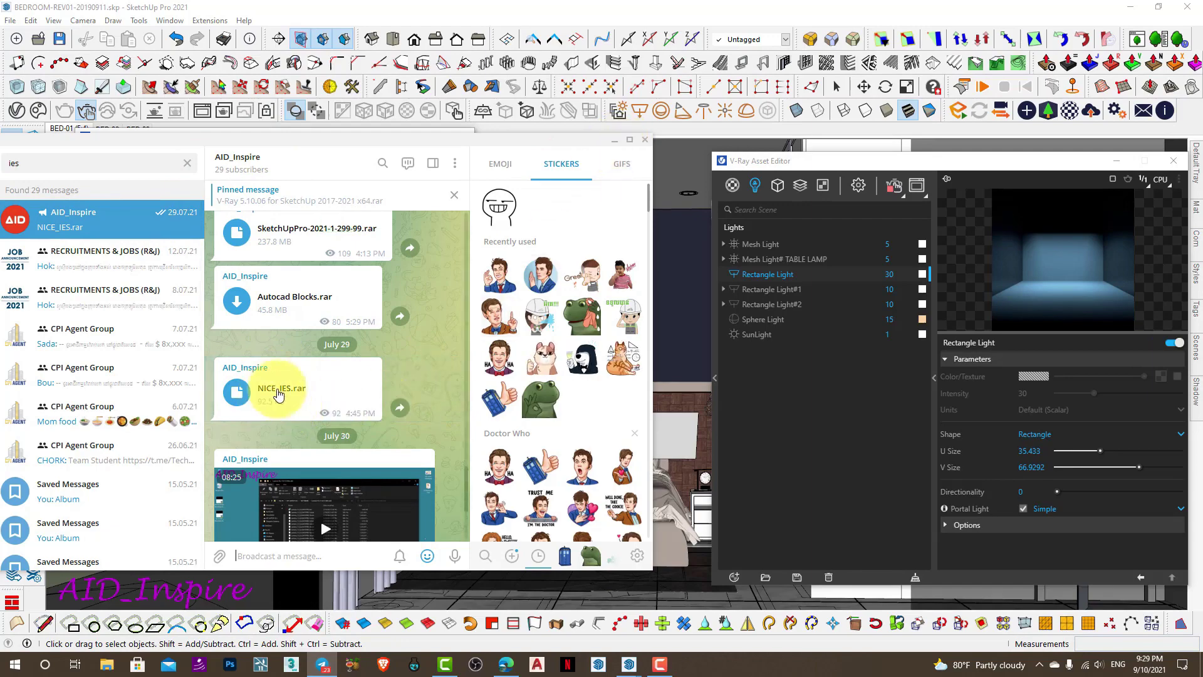
{"action": "left_click", "coordinate": [614, 140]}
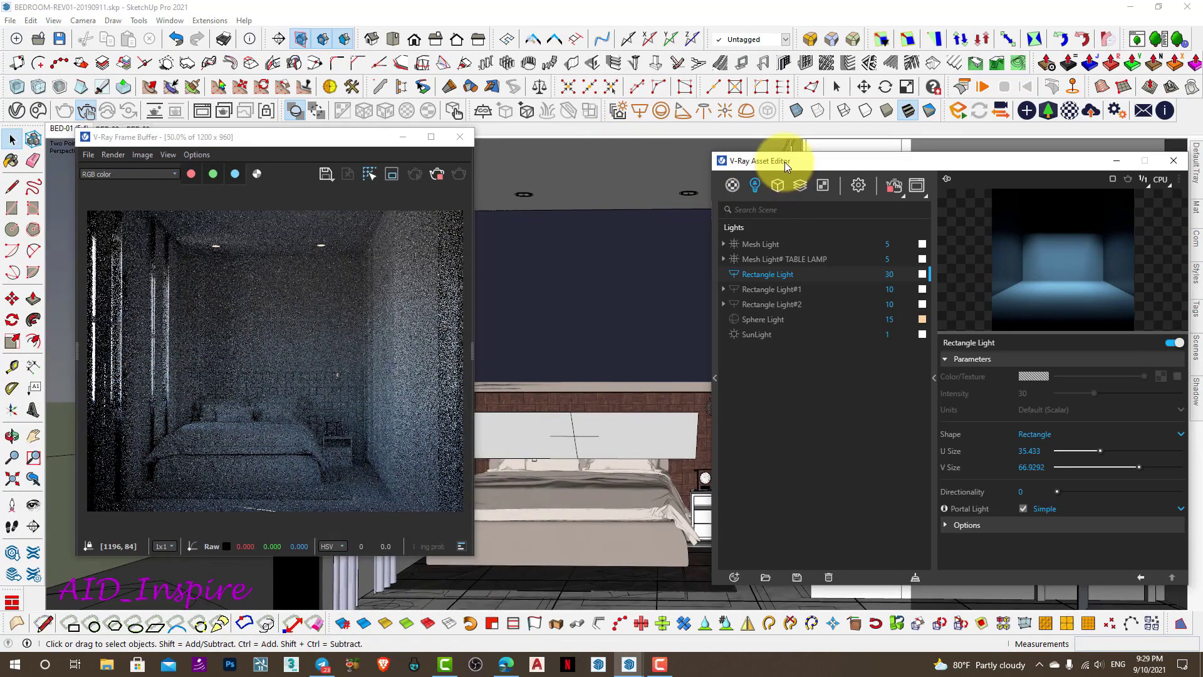
- Start a V-Ray IES Light and browse to the Desktop in File Explorer
{"action": "left_click_drag", "start_coordinate": [783, 164], "coordinate": [785, 162]}
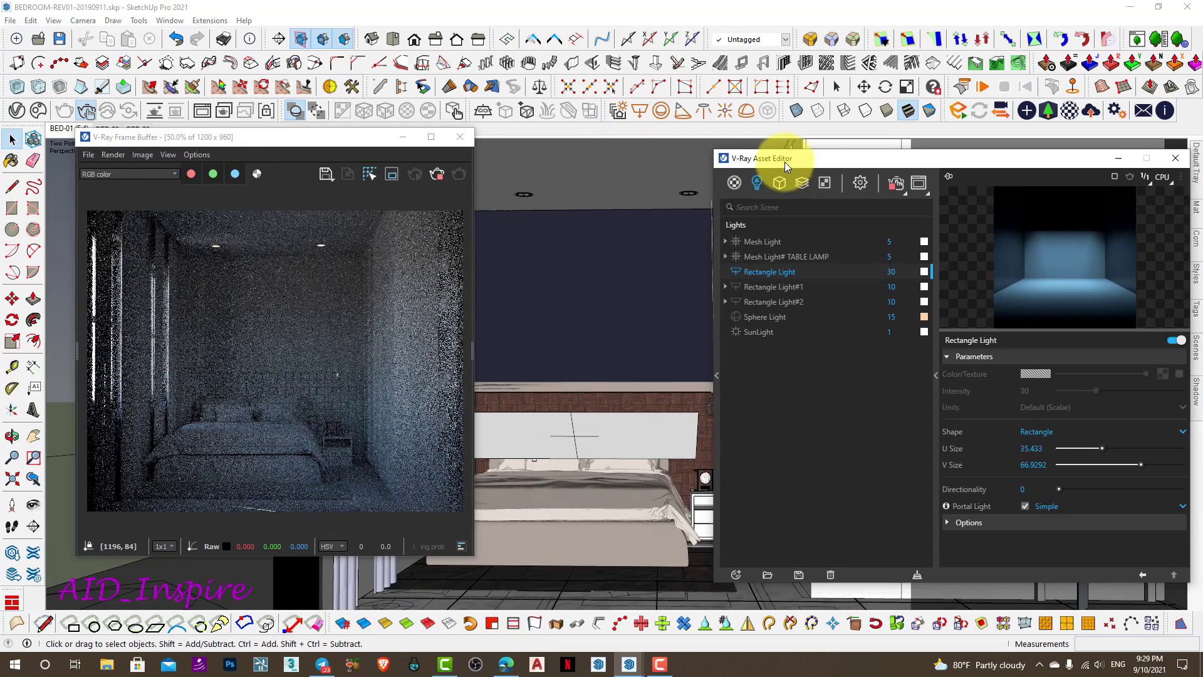
{"action": "left_click", "coordinate": [703, 111]}
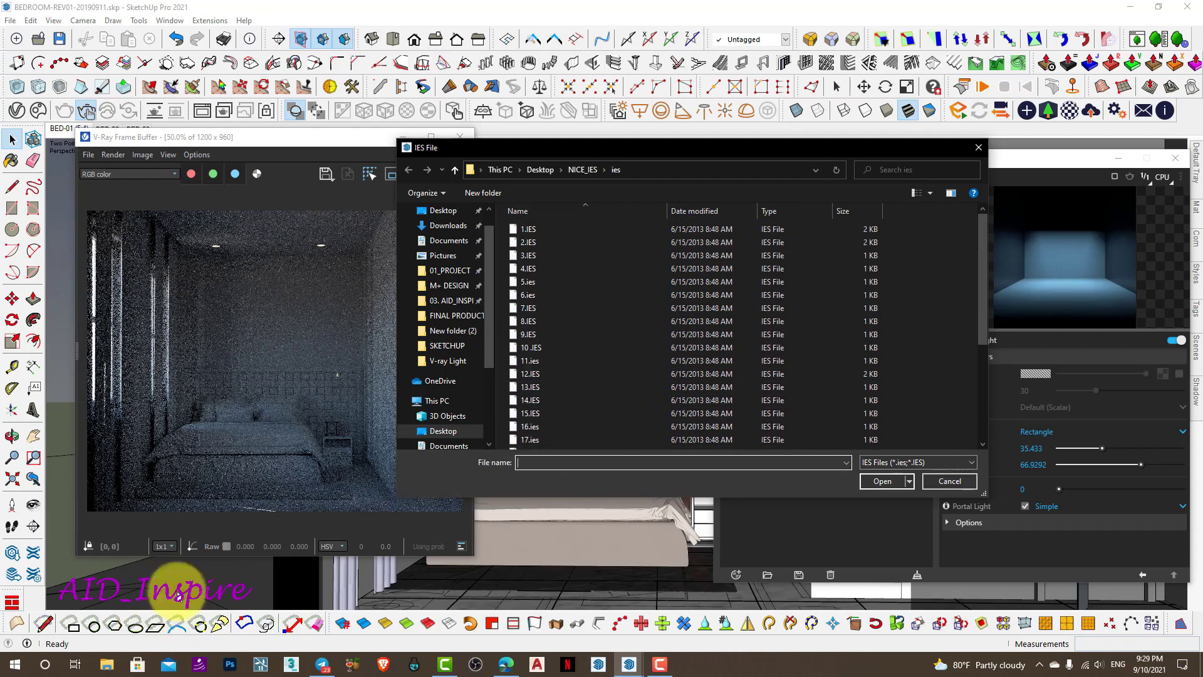
{"action": "left_click", "coordinate": [107, 664]}
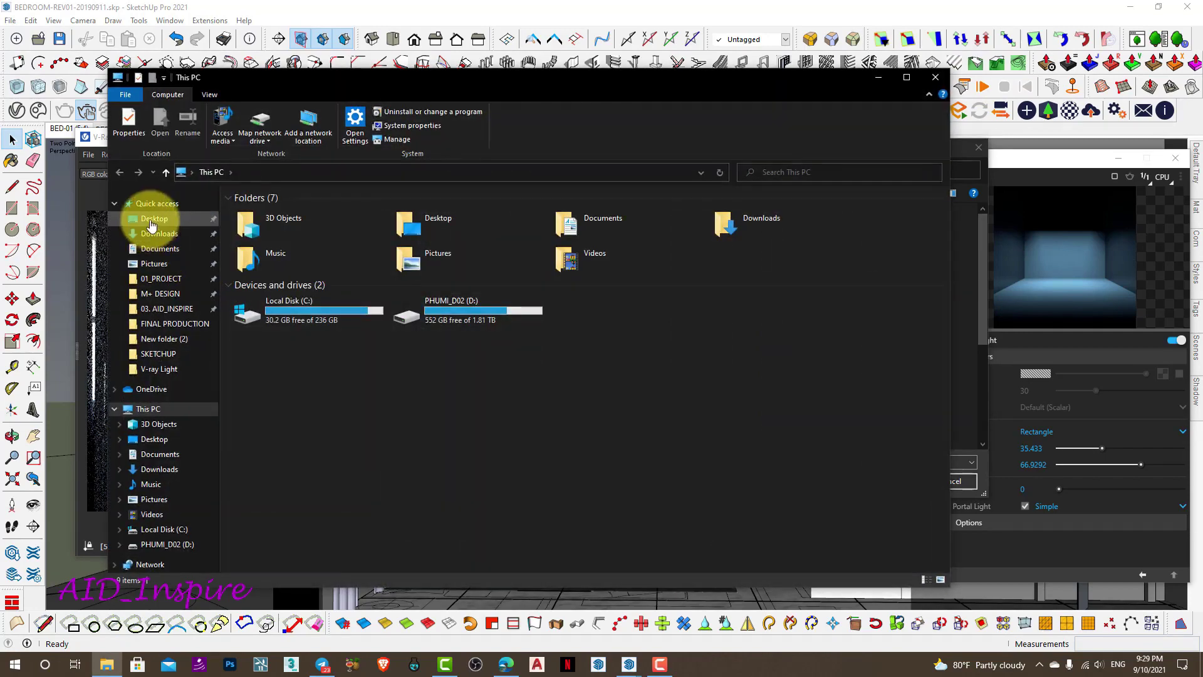
{"action": "left_click", "coordinate": [151, 218]}
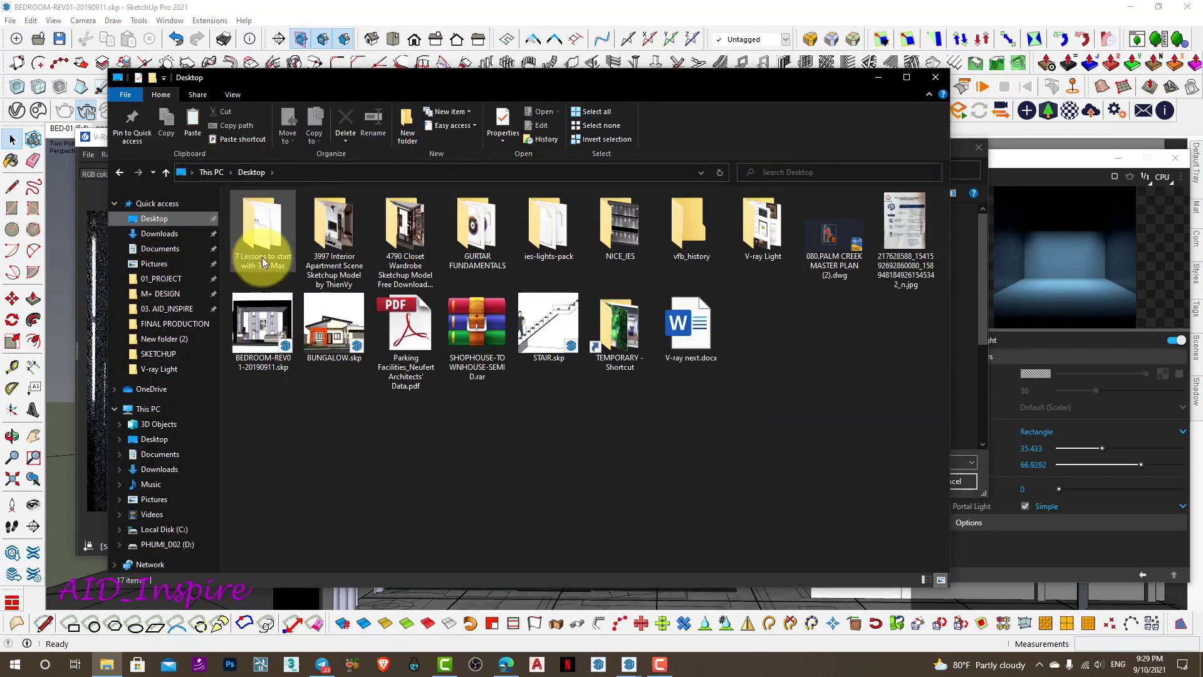
- Open the NICE_IES folder and view the iesguide.jpg chart of IES profiles
{"action": "double_click", "coordinate": [619, 231]}
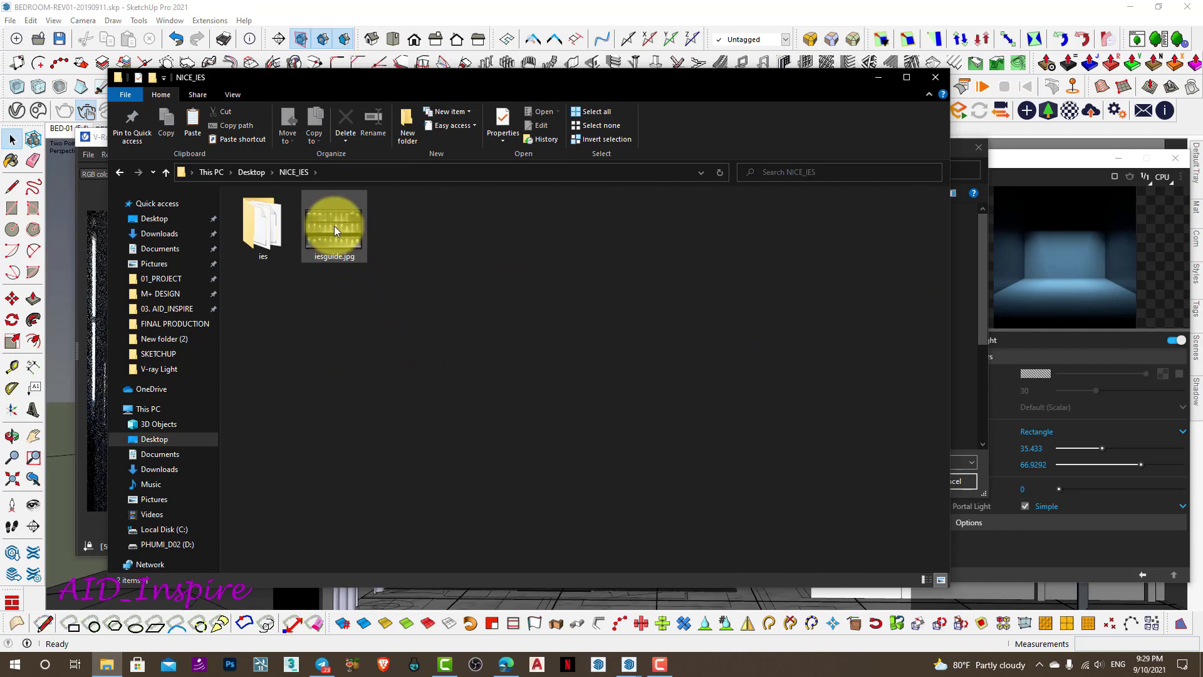
{"action": "double_click", "coordinate": [332, 229]}
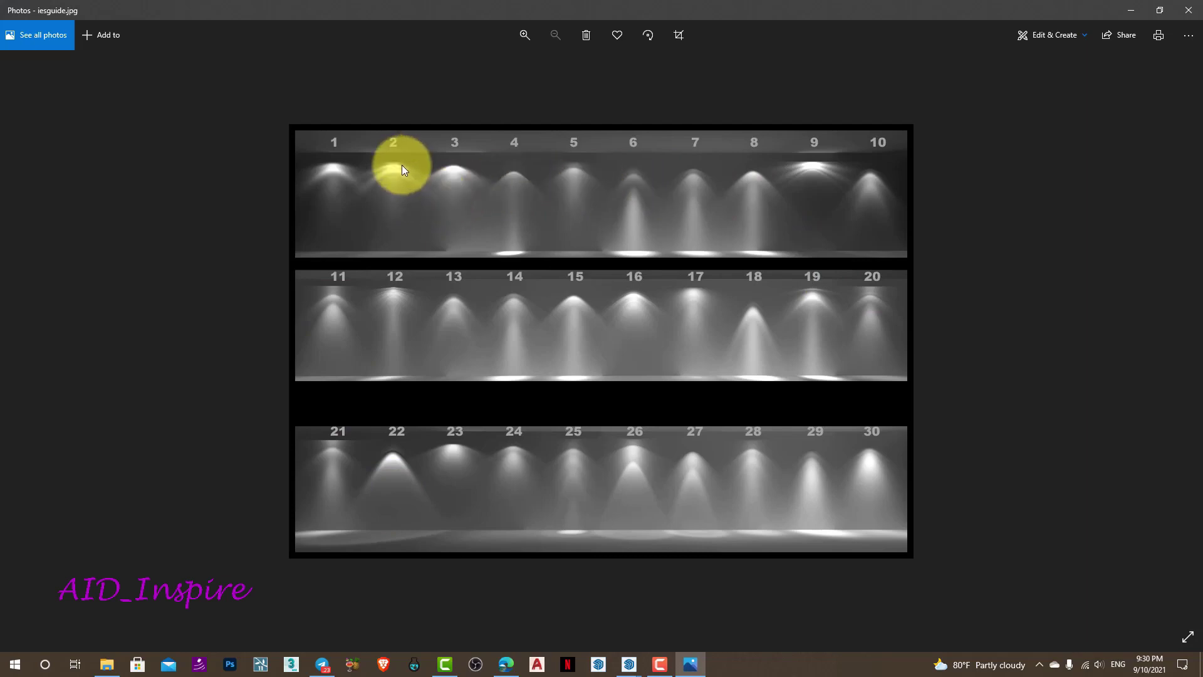
- Close the guide image and load the 2.IES profile for the IES light
{"action": "left_click", "coordinate": [1131, 10]}
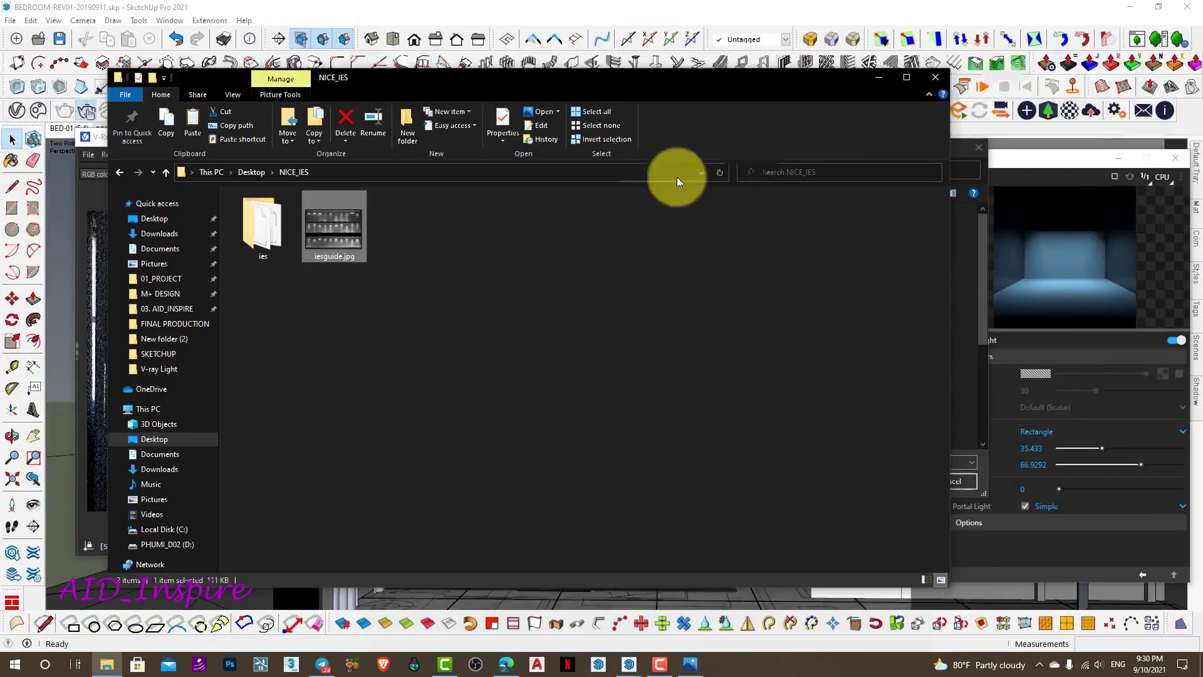
{"action": "left_click", "coordinate": [627, 39]}
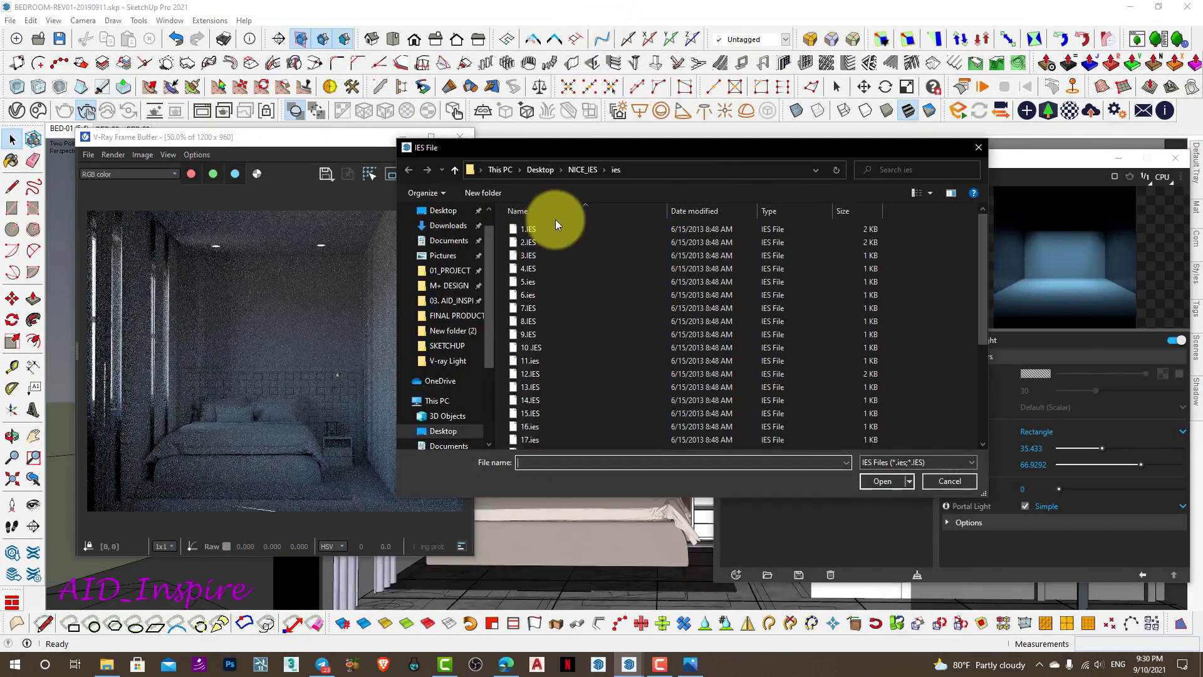
{"action": "left_click", "coordinate": [528, 241]}
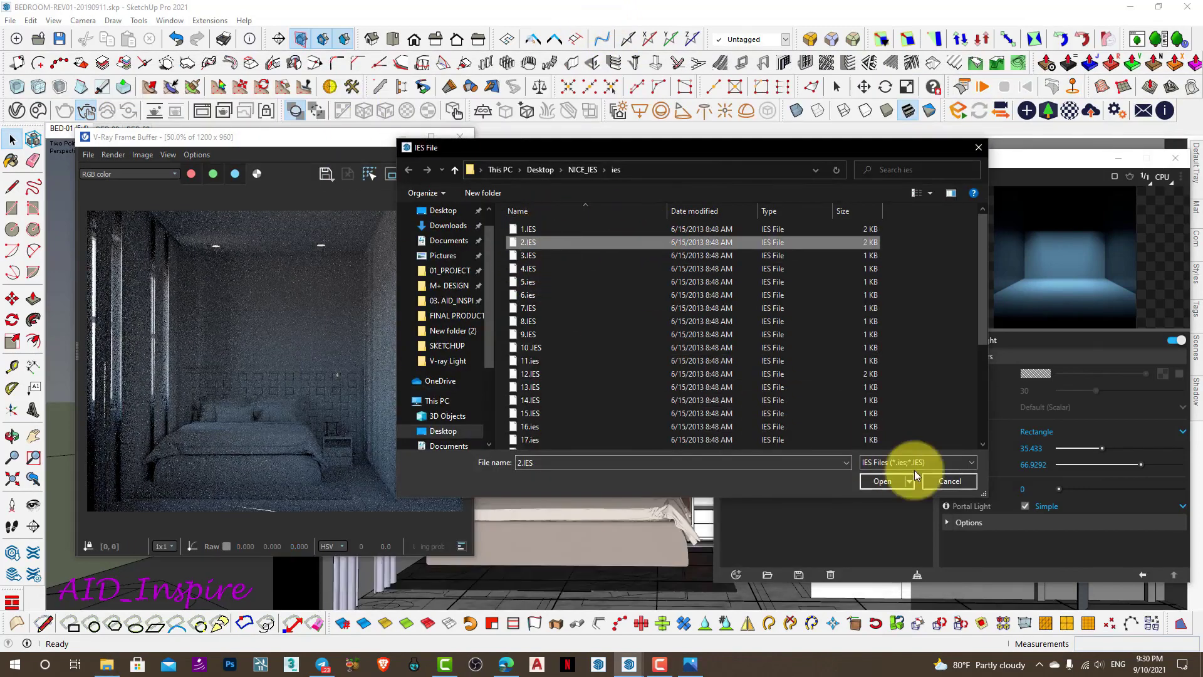
{"action": "left_click", "coordinate": [880, 480]}
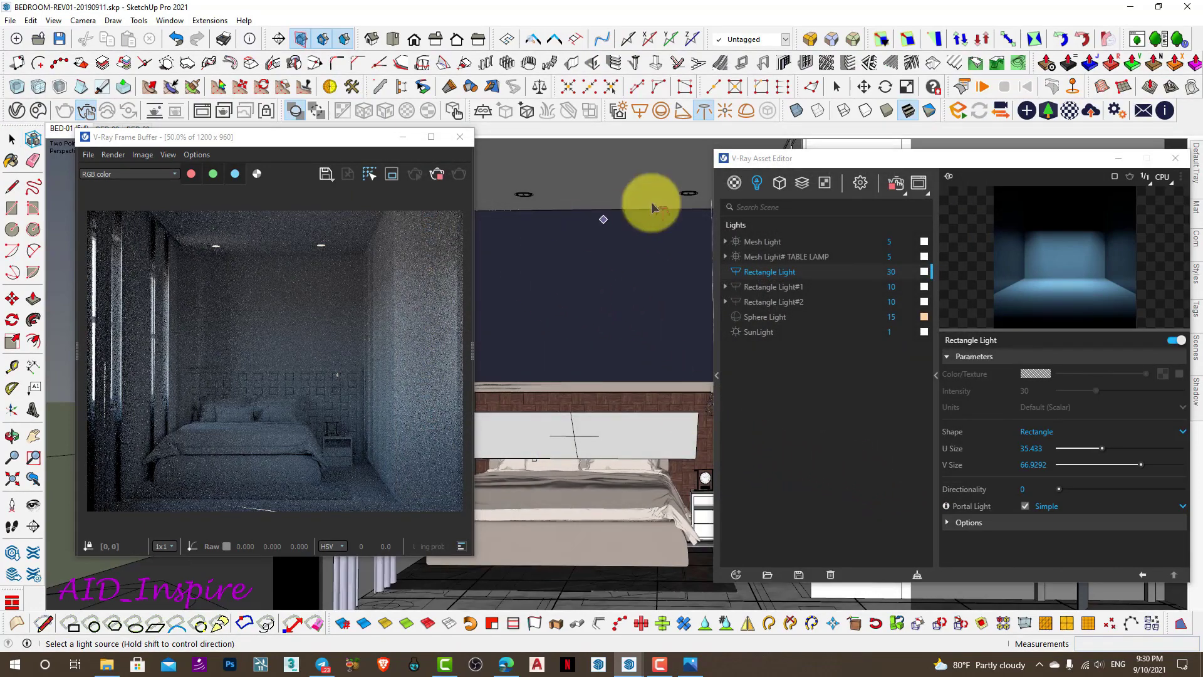
- Place the IES light on the ceiling above the bed
{"action": "left_click", "coordinate": [698, 118]}
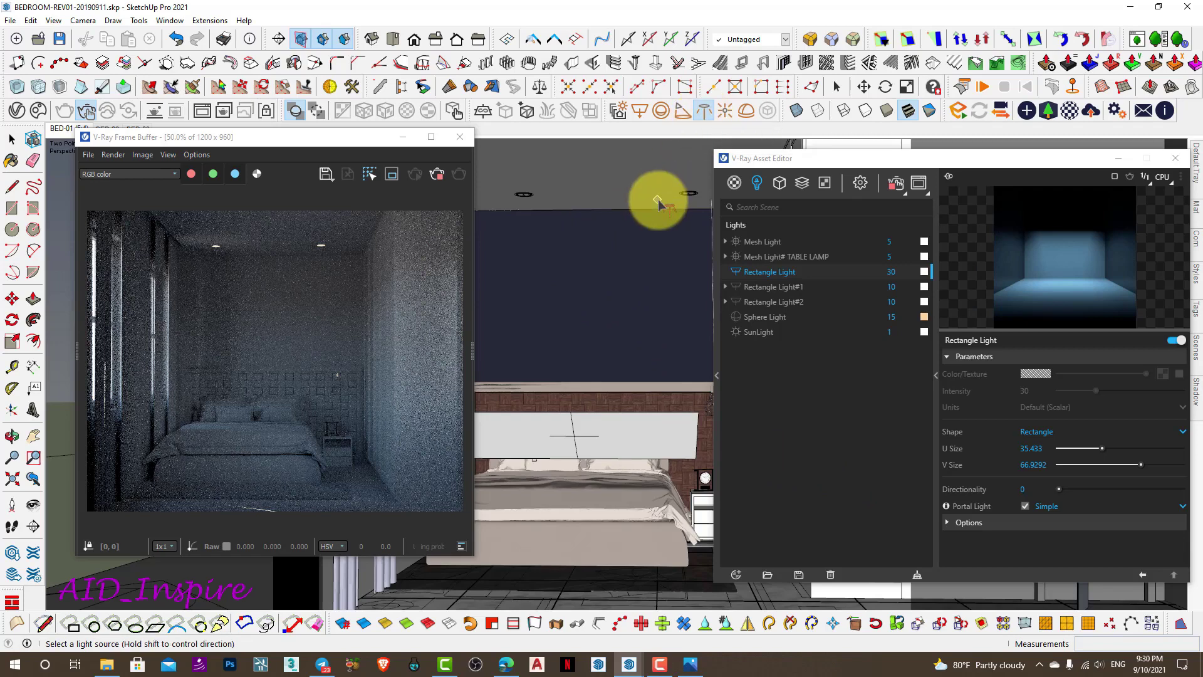
{"action": "scroll", "coordinate": [677, 199], "scroll_direction": "up", "scroll_amount": 2}
{"action": "scroll", "coordinate": [693, 196], "scroll_direction": "up", "scroll_amount": 2}
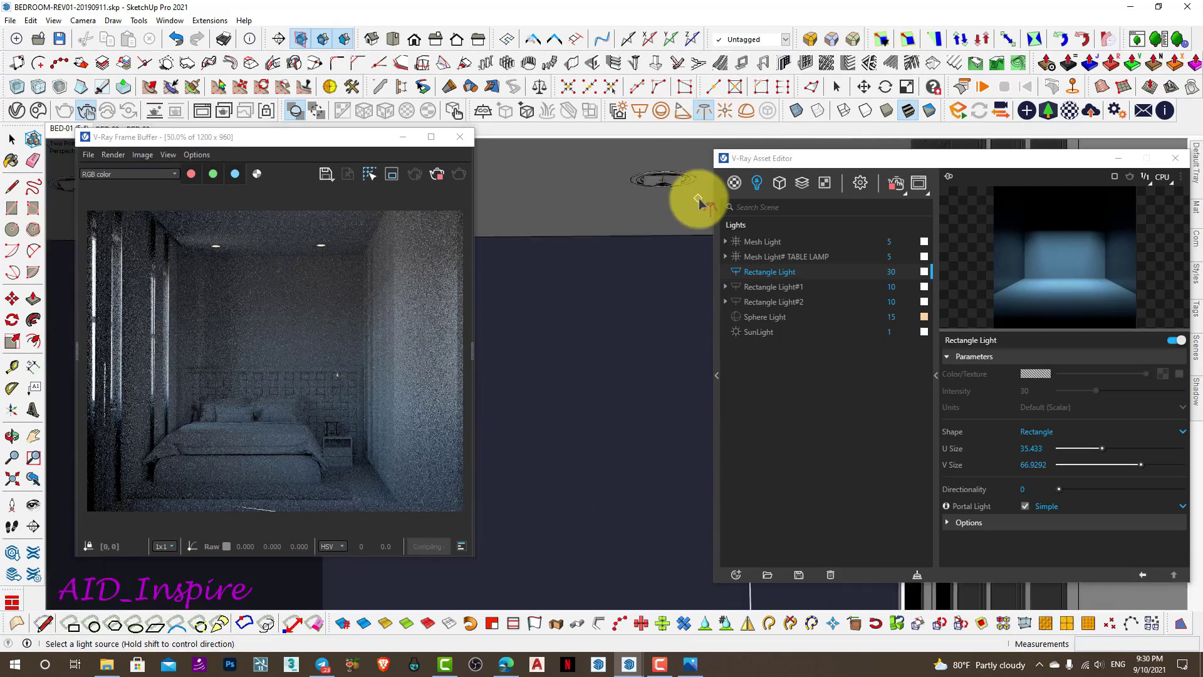
{"action": "scroll", "coordinate": [693, 196], "scroll_direction": "up", "scroll_amount": 2}
{"action": "scroll", "coordinate": [637, 173], "scroll_direction": "up", "scroll_amount": 2}
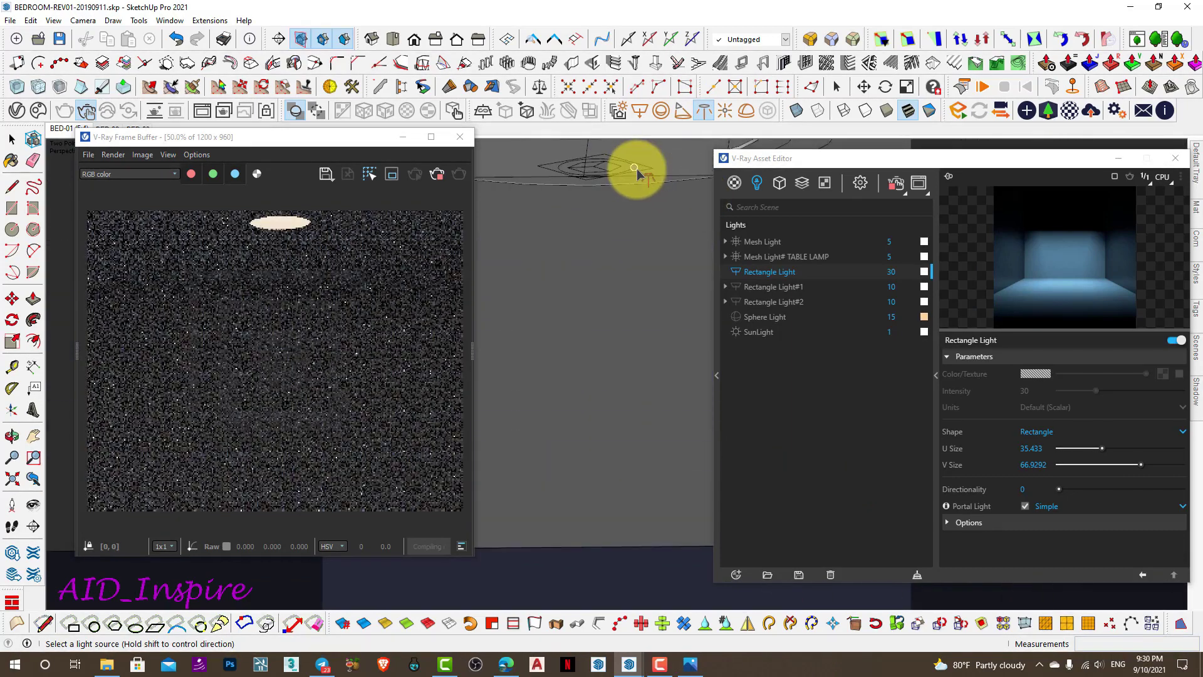
{"action": "mouse_move", "coordinate": [632, 169]}
{"action": "middle_mouse_down"}
{"action": "mouse_move", "coordinate": [605, 200]}
{"action": "mouse_move", "coordinate": [622, 201]}
{"action": "mouse_move", "coordinate": [626, 180]}
{"action": "mouse_move", "coordinate": [569, 199]}
{"action": "mouse_move", "coordinate": [616, 236]}
{"action": "middle_mouse_up"}
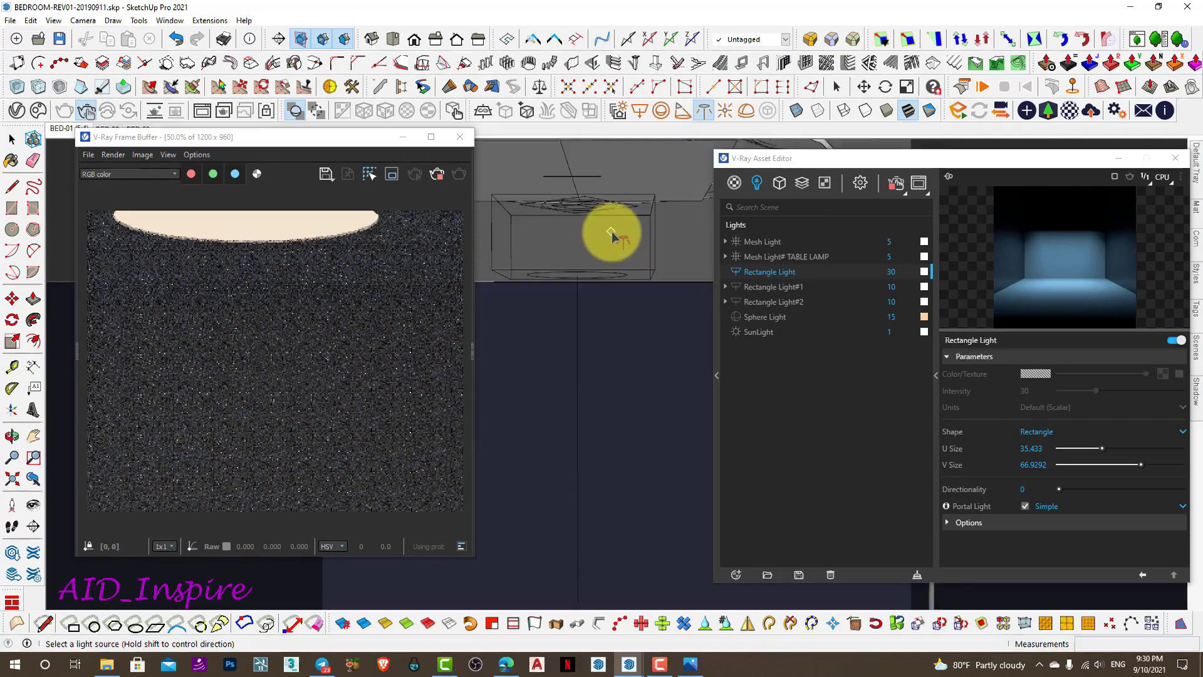
{"action": "left_click", "coordinate": [658, 336]}
- Aim the IES light down at the headboard wall above the bed
{"action": "scroll", "coordinate": [626, 351], "scroll_direction": "down", "scroll_amount": 2}
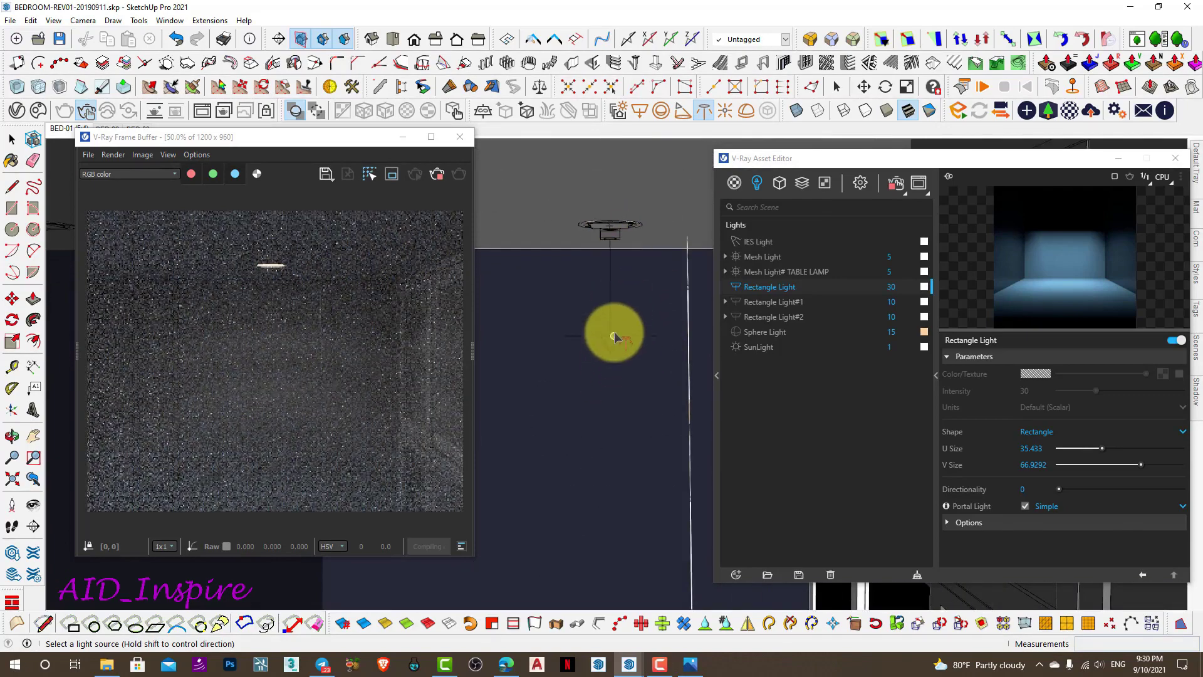
{"action": "scroll", "coordinate": [664, 304], "scroll_direction": "down", "scroll_amount": 2}
{"action": "scroll", "coordinate": [673, 300], "scroll_direction": "down", "scroll_amount": 3}
{"action": "scroll", "coordinate": [673, 301], "scroll_direction": "down", "scroll_amount": 2}
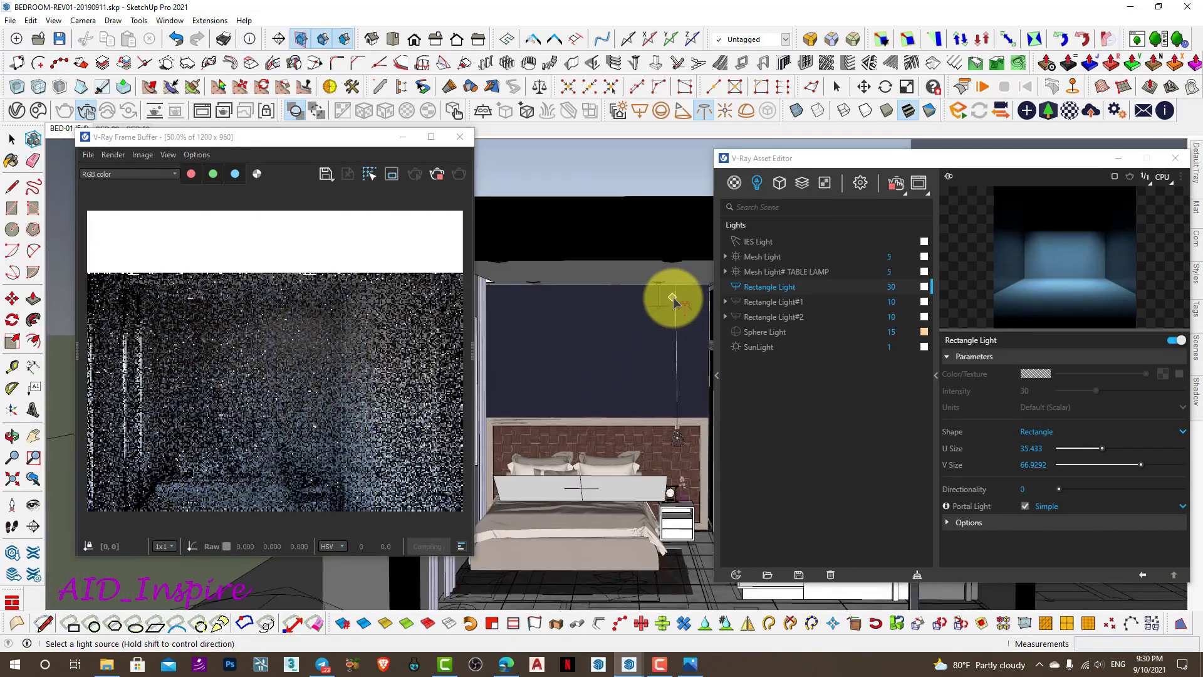
{"action": "scroll", "coordinate": [537, 322], "scroll_direction": "up", "scroll_amount": 3}
{"action": "scroll", "coordinate": [532, 307], "scroll_direction": "up", "scroll_amount": 2}
{"action": "scroll", "coordinate": [546, 285], "scroll_direction": "up", "scroll_amount": 1}
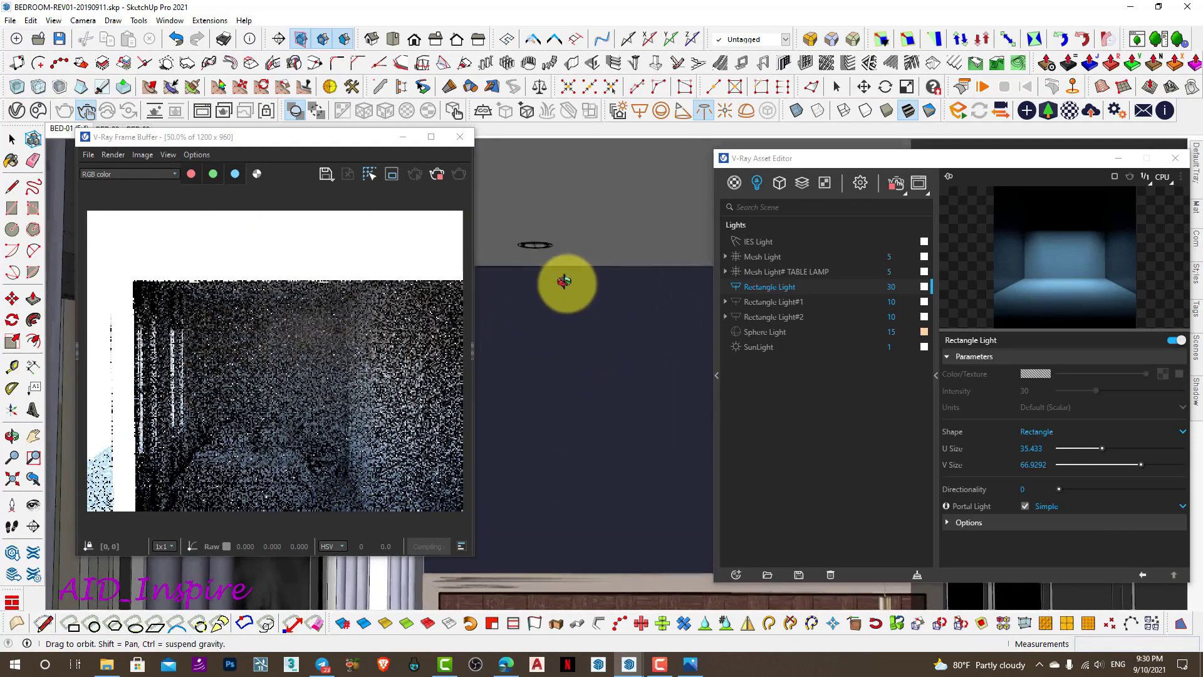
{"action": "scroll", "coordinate": [568, 276], "scroll_direction": "up", "scroll_amount": 1}
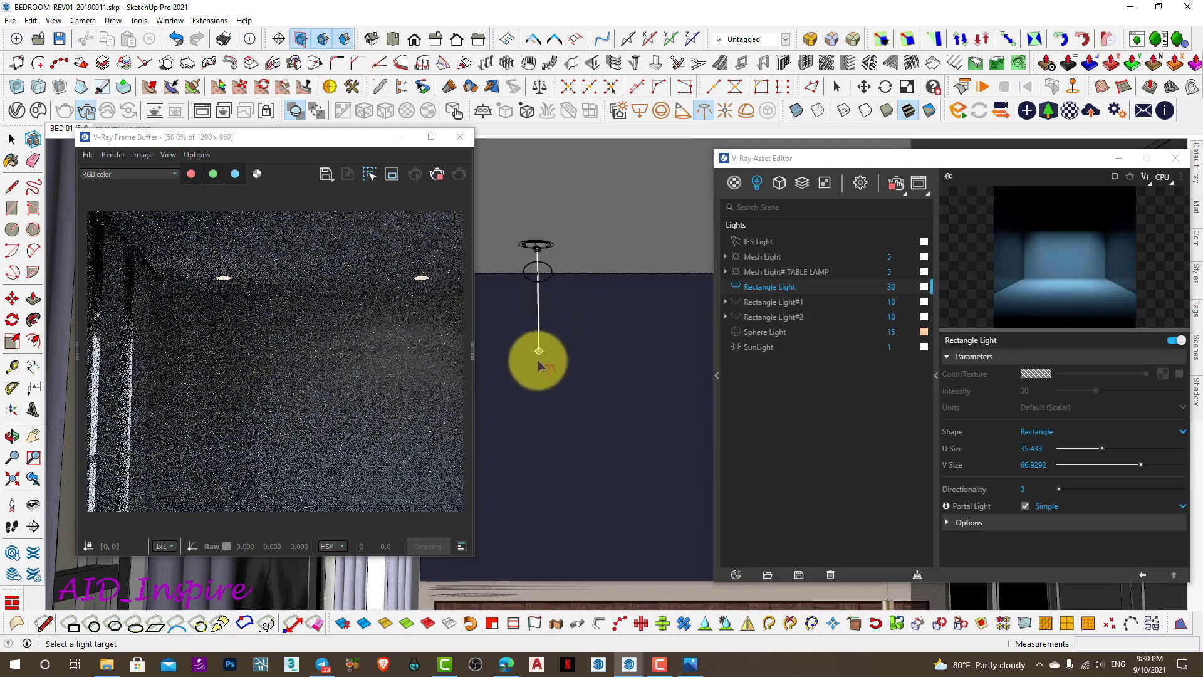
{"action": "middle_click_drag", "start_coordinate": [558, 498], "coordinate": [559, 402], "text": "shift"}
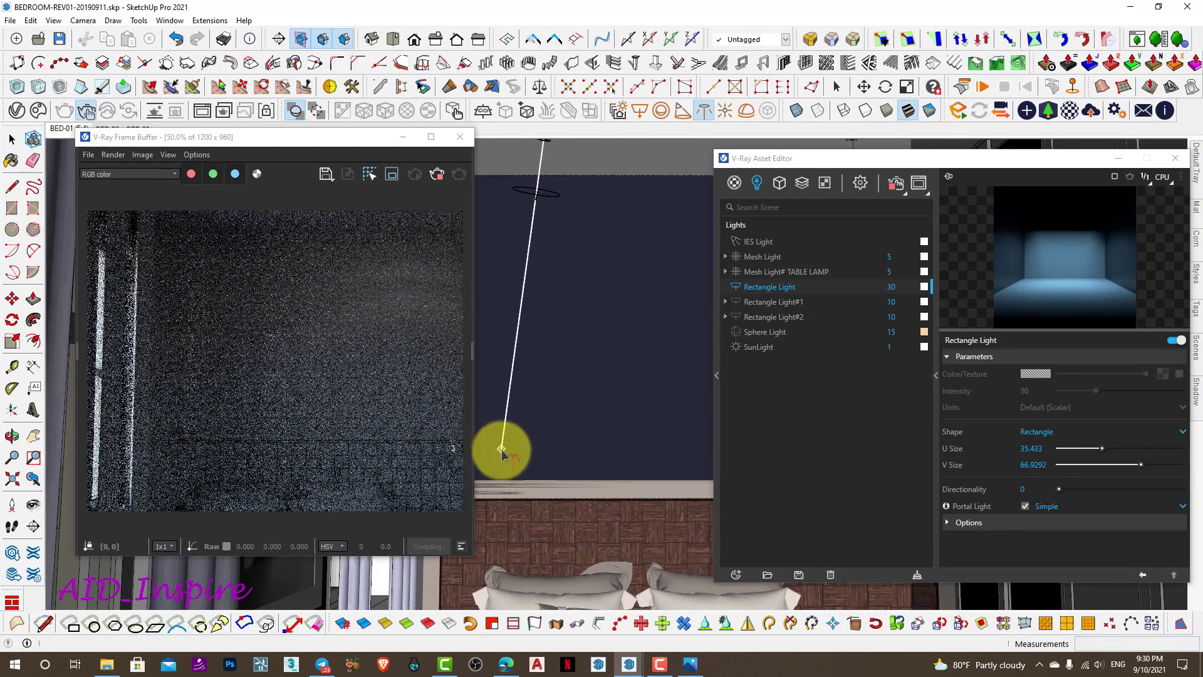
{"action": "left_click", "coordinate": [512, 455]}
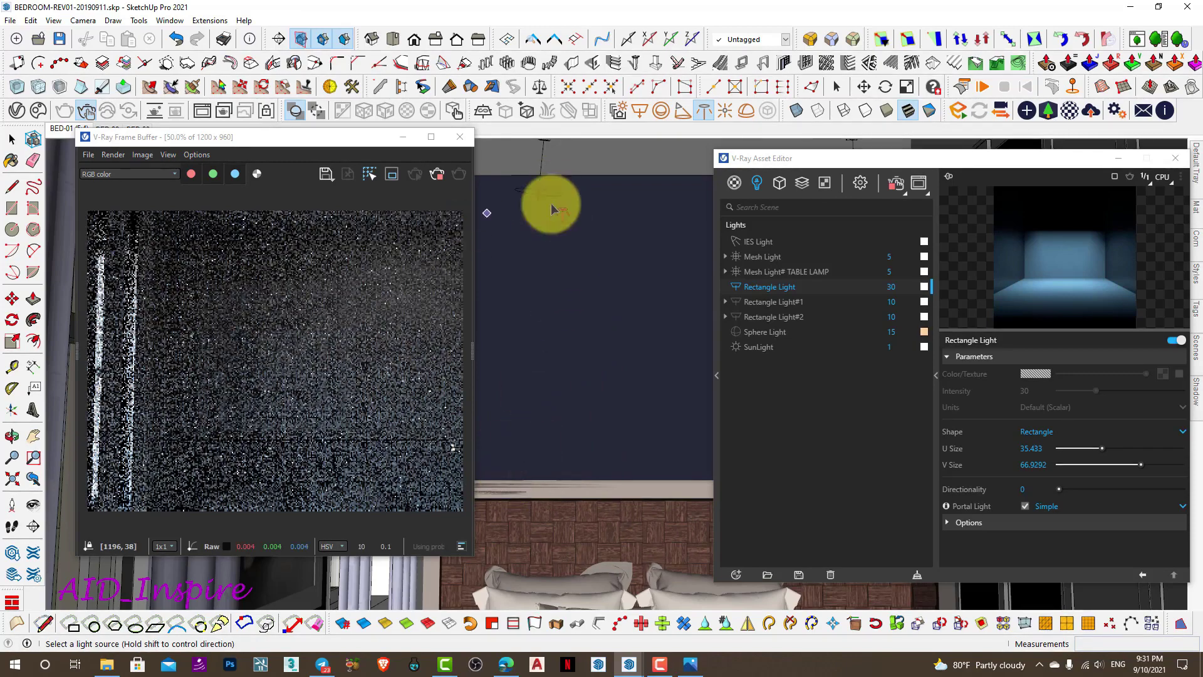
- Place a second ceiling light, IES Light#1, and orbit to check both downlights
{"action": "left_click", "coordinate": [11, 139]}
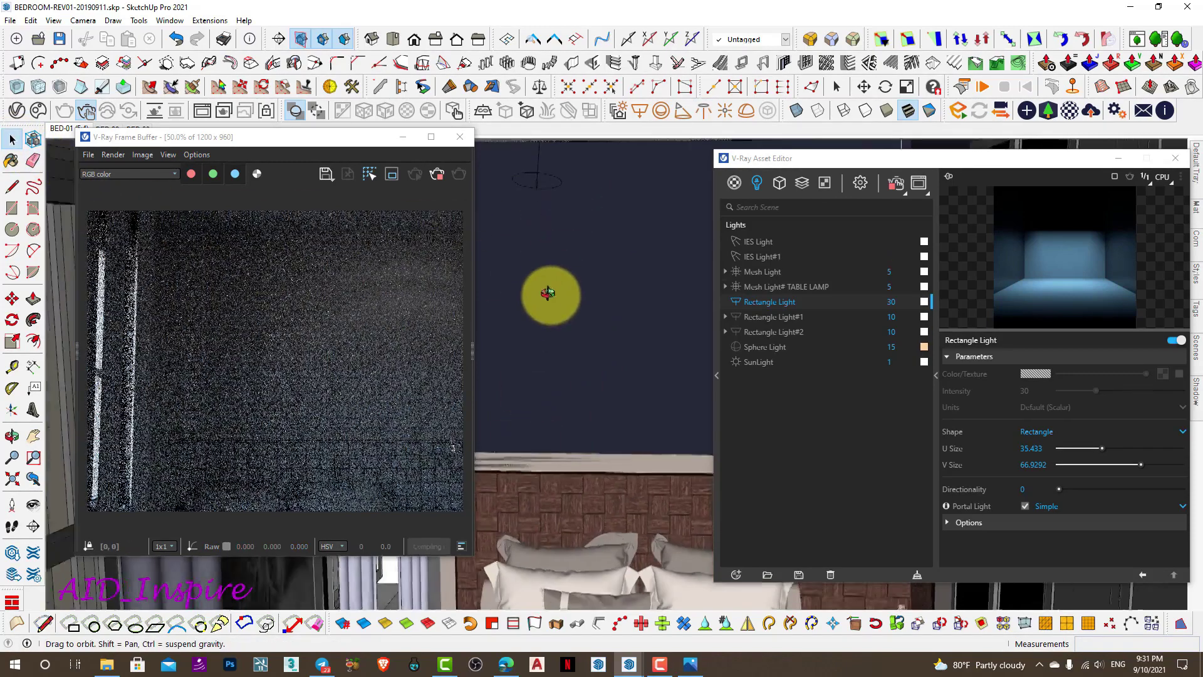
{"action": "middle_click_drag", "start_coordinate": [548, 290], "coordinate": [674, 264]}
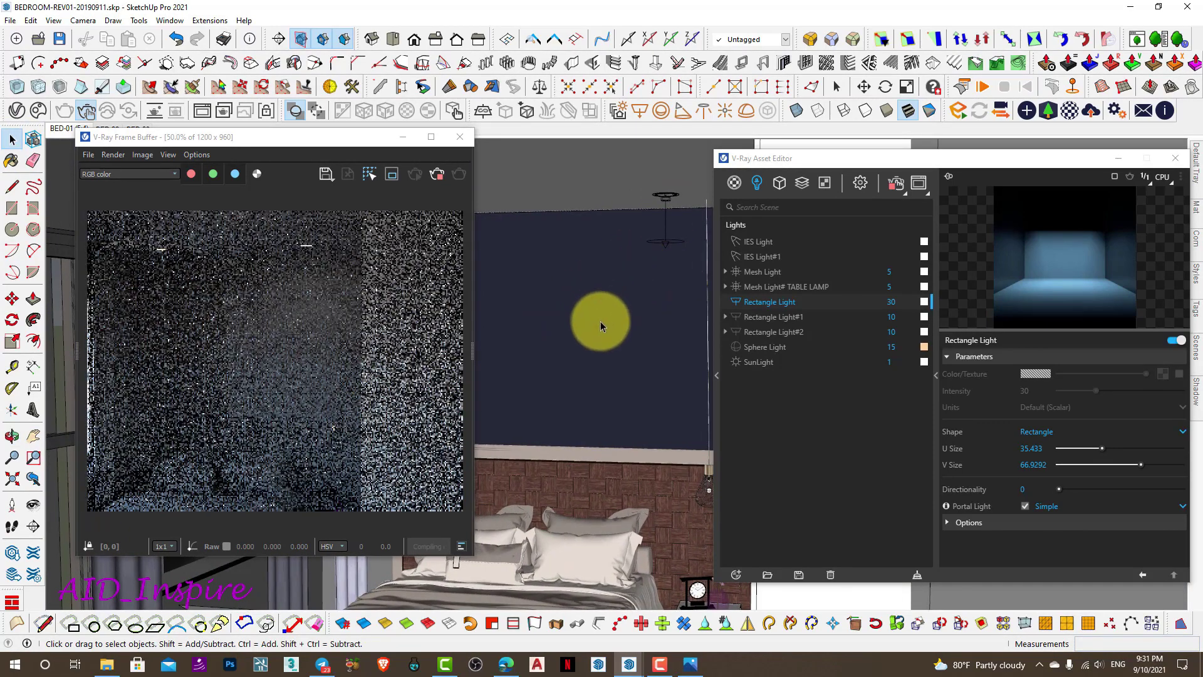
{"action": "middle_click_drag", "start_coordinate": [568, 310], "coordinate": [653, 314]}
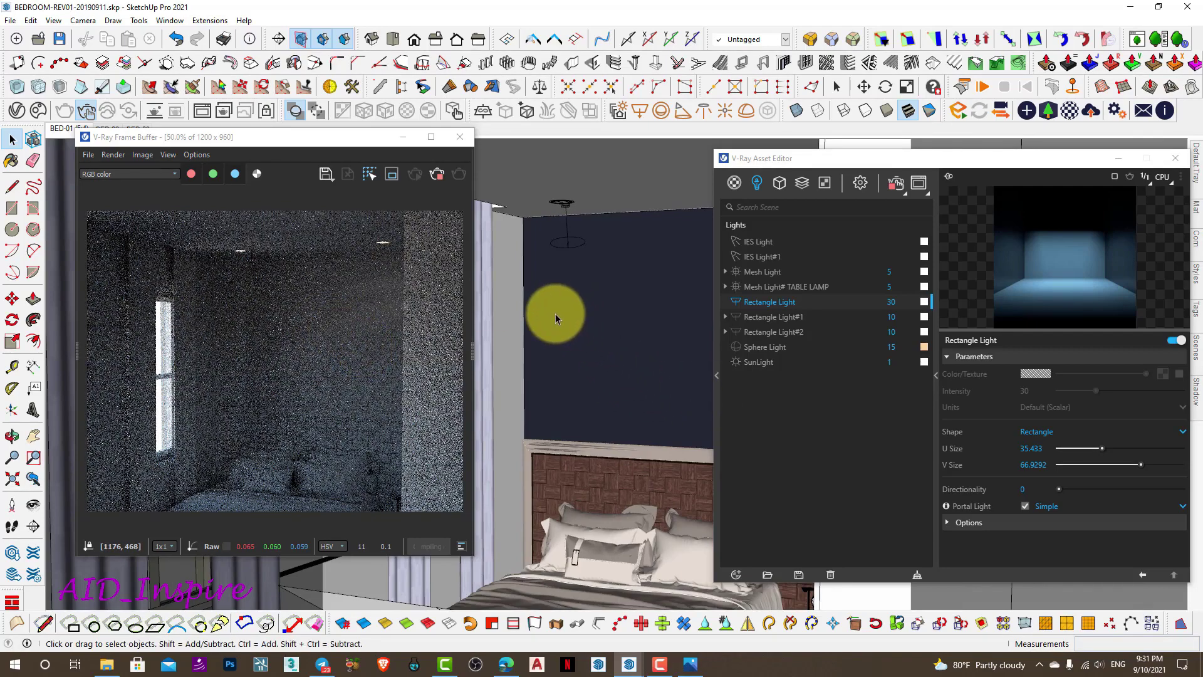
- Return to the BED-01 scene and lock the V-Ray interactive camera orientation
{"action": "middle_click_drag", "start_coordinate": [555, 319], "coordinate": [574, 323]}
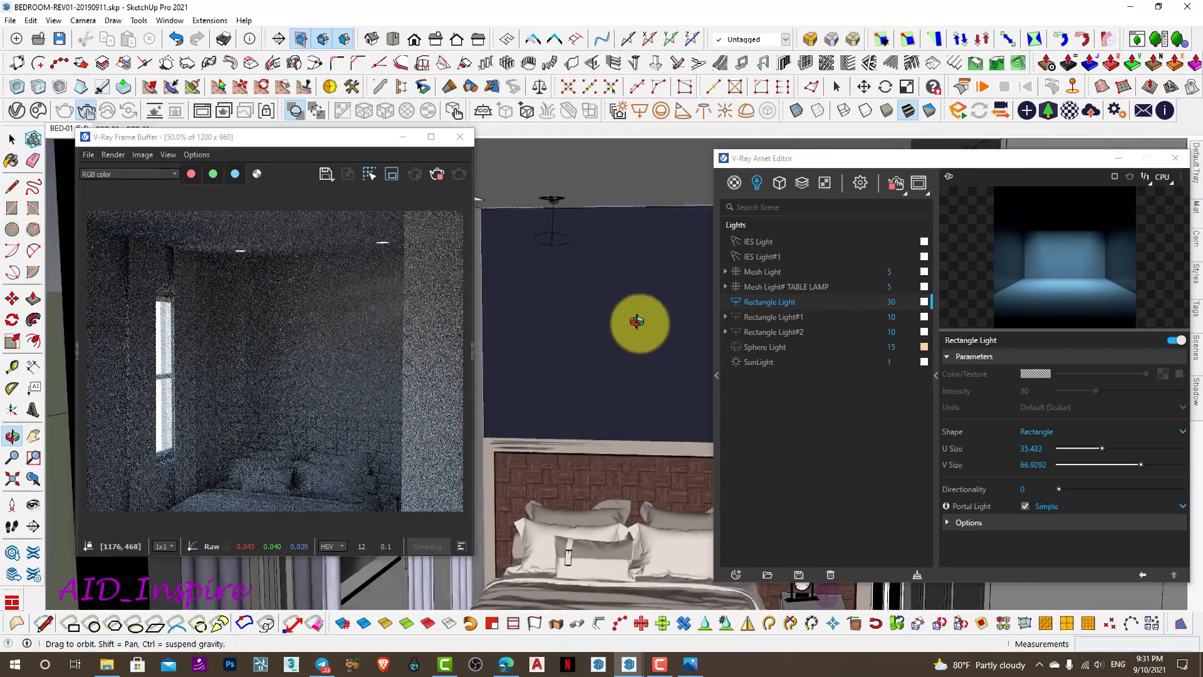
{"action": "scroll", "coordinate": [403, 311], "scroll_direction": "down", "scroll_amount": 2}
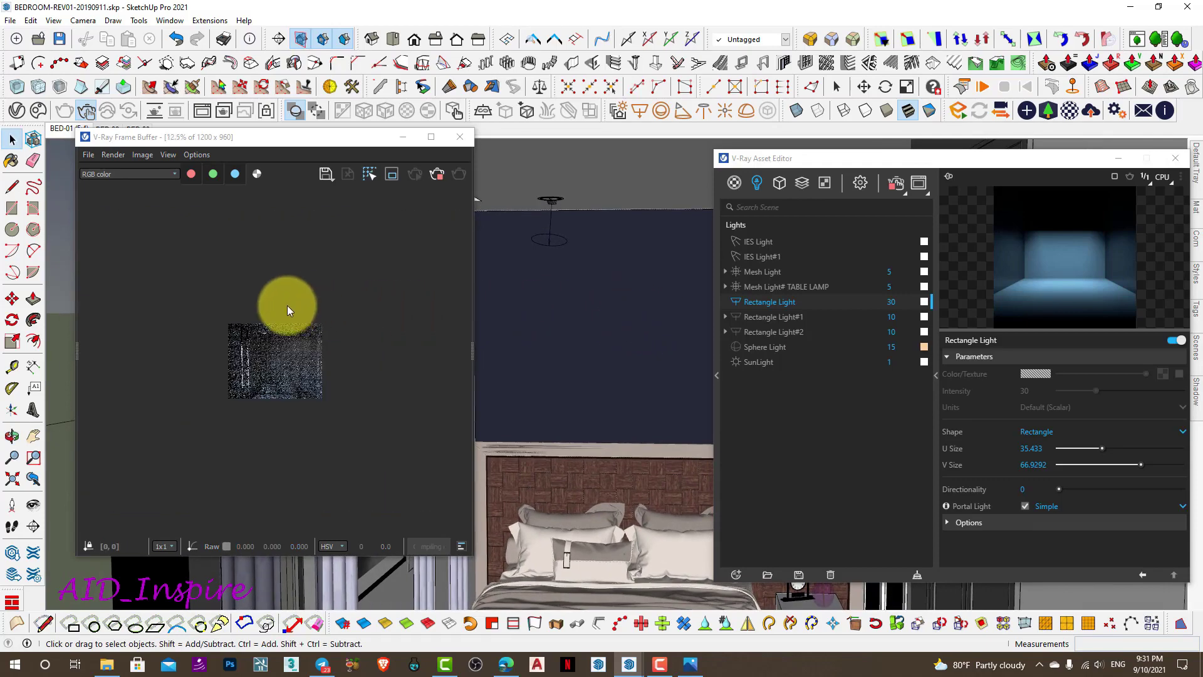
{"action": "left_click_drag", "start_coordinate": [134, 138], "coordinate": [128, 159]}
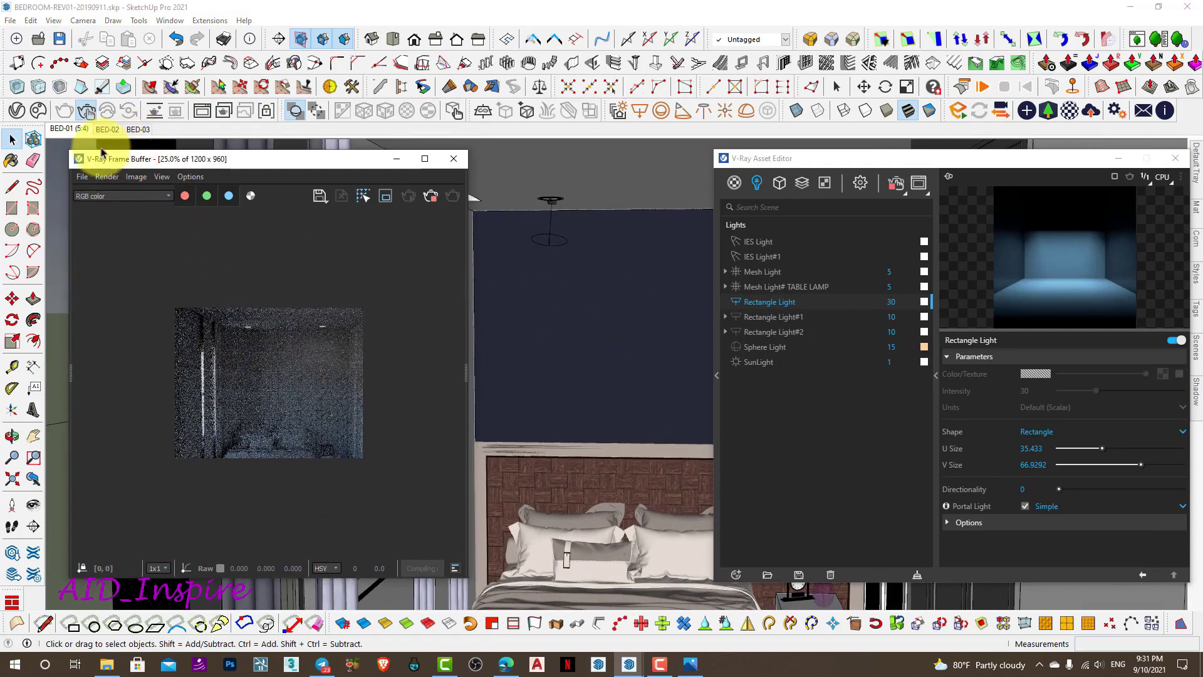
{"action": "left_click", "coordinate": [73, 130]}
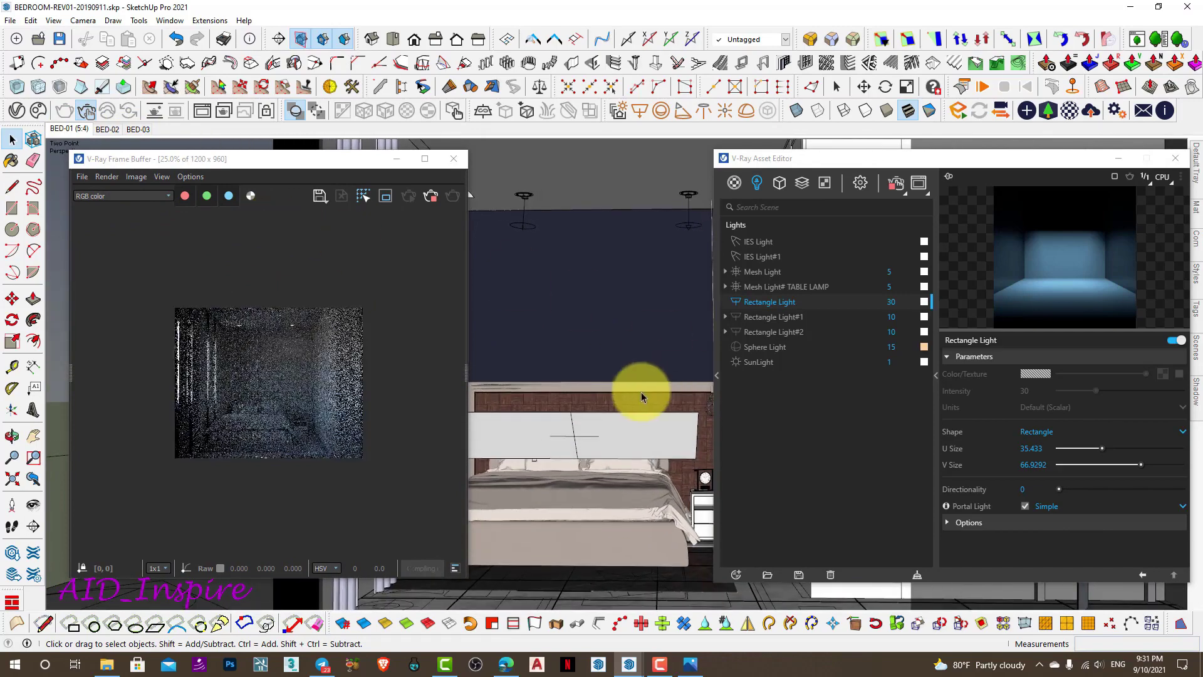
{"action": "scroll", "coordinate": [307, 430], "scroll_direction": "up", "scroll_amount": 1}
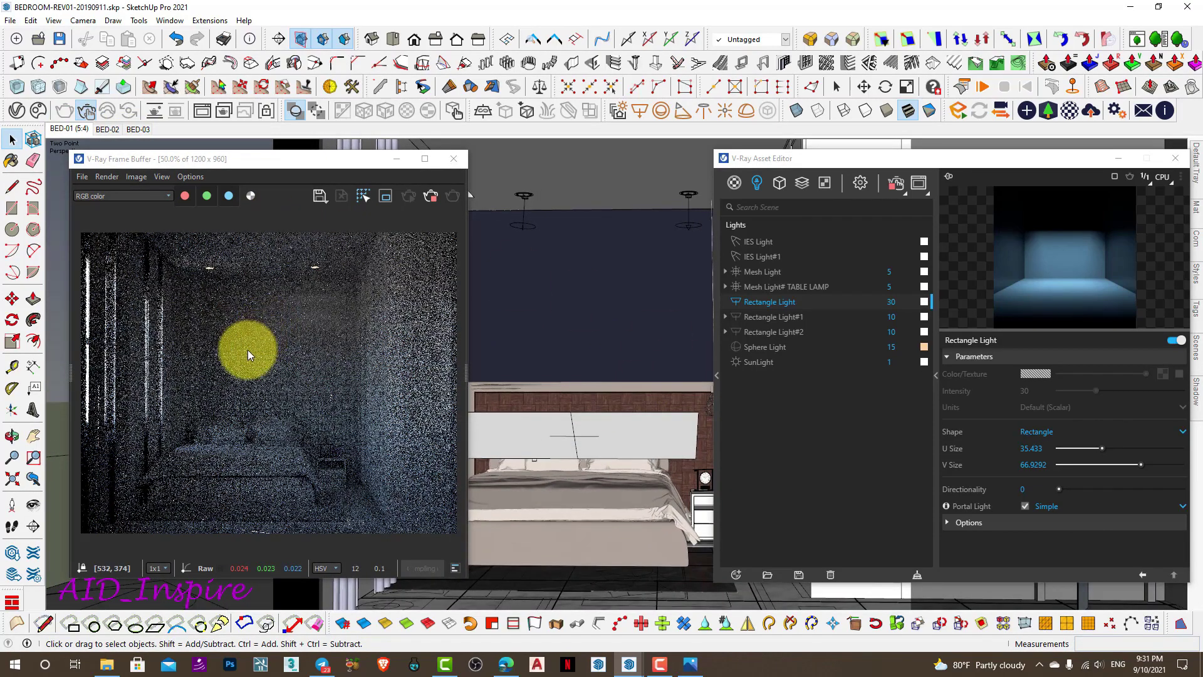
{"action": "left_click", "coordinate": [266, 112]}
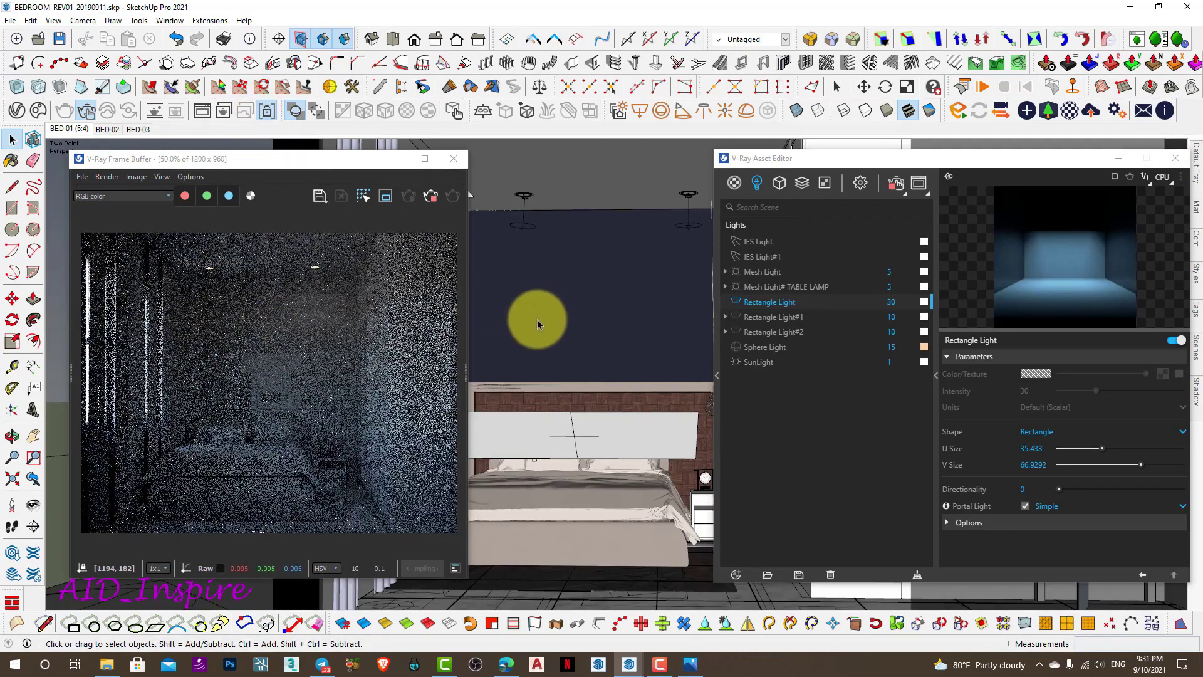
{"action": "left_click_drag", "start_coordinate": [787, 160], "coordinate": [803, 156]}
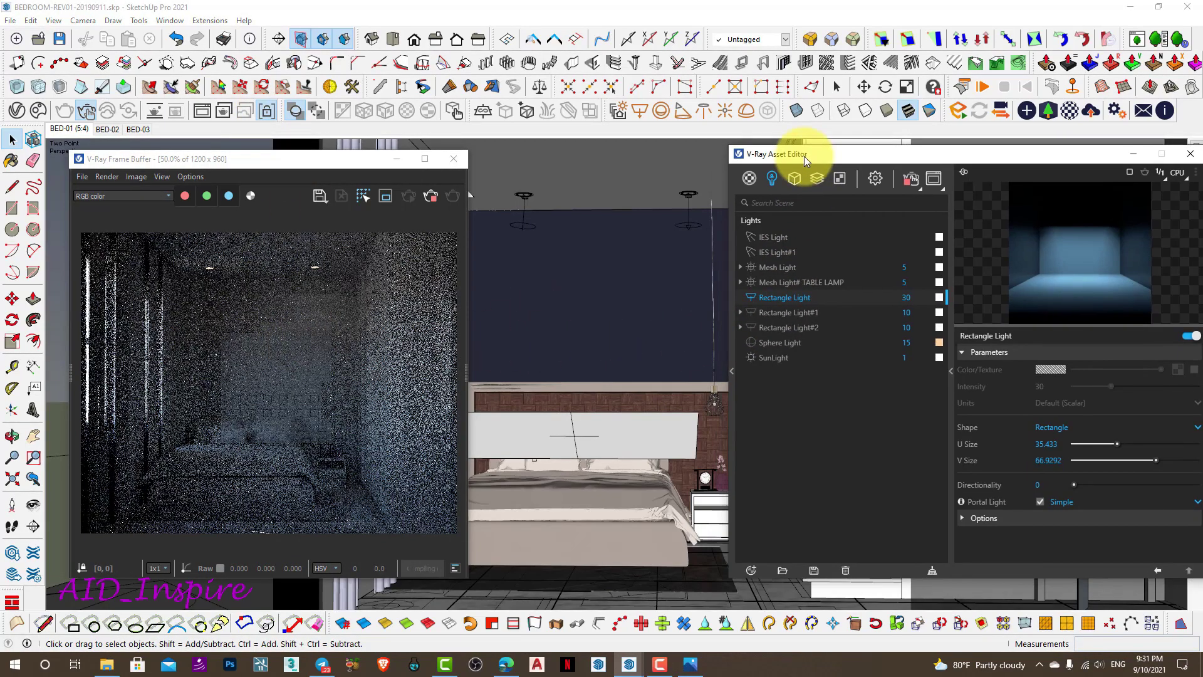
- Enable the IES Light's intensity override and set it to 50000 lm
{"action": "left_click", "coordinate": [774, 238]}
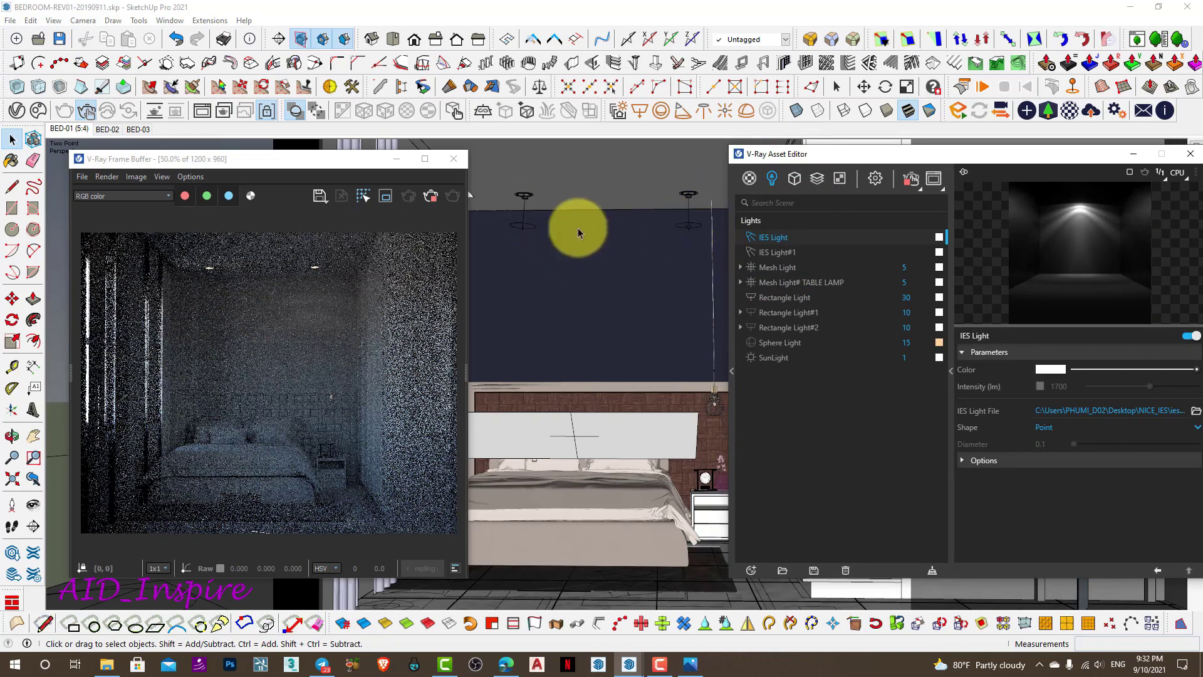
{"action": "left_click_drag", "start_coordinate": [822, 157], "coordinate": [764, 148]}
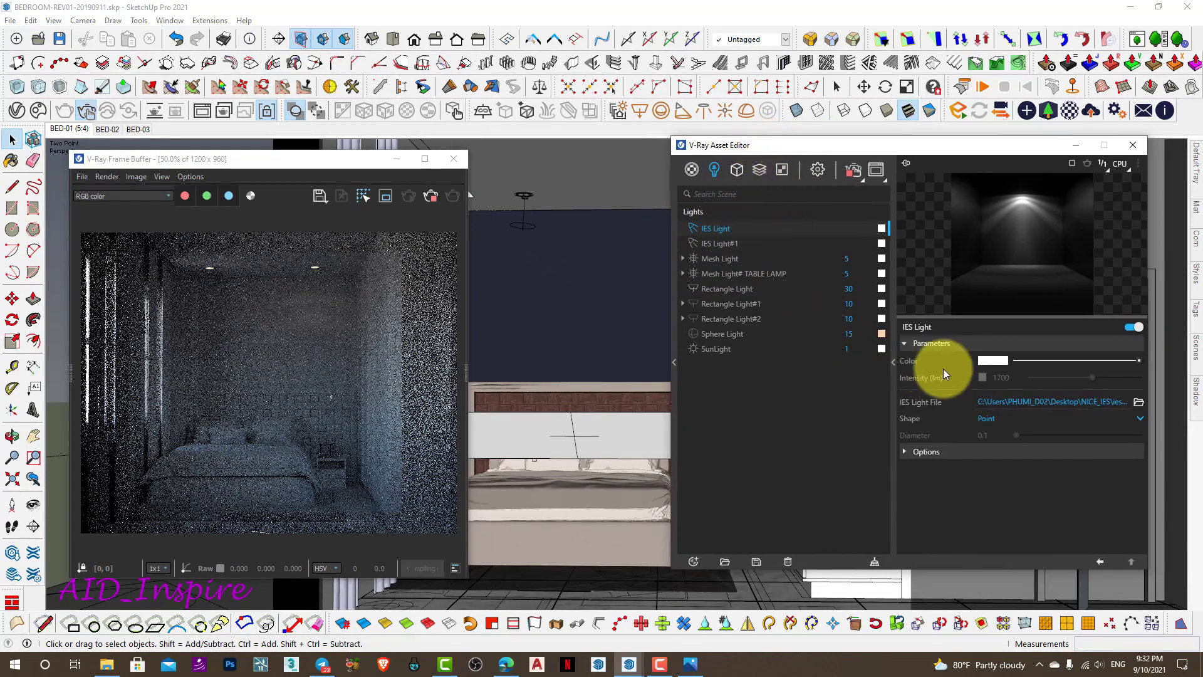
{"action": "left_click_drag", "start_coordinate": [970, 149], "coordinate": [922, 124]}
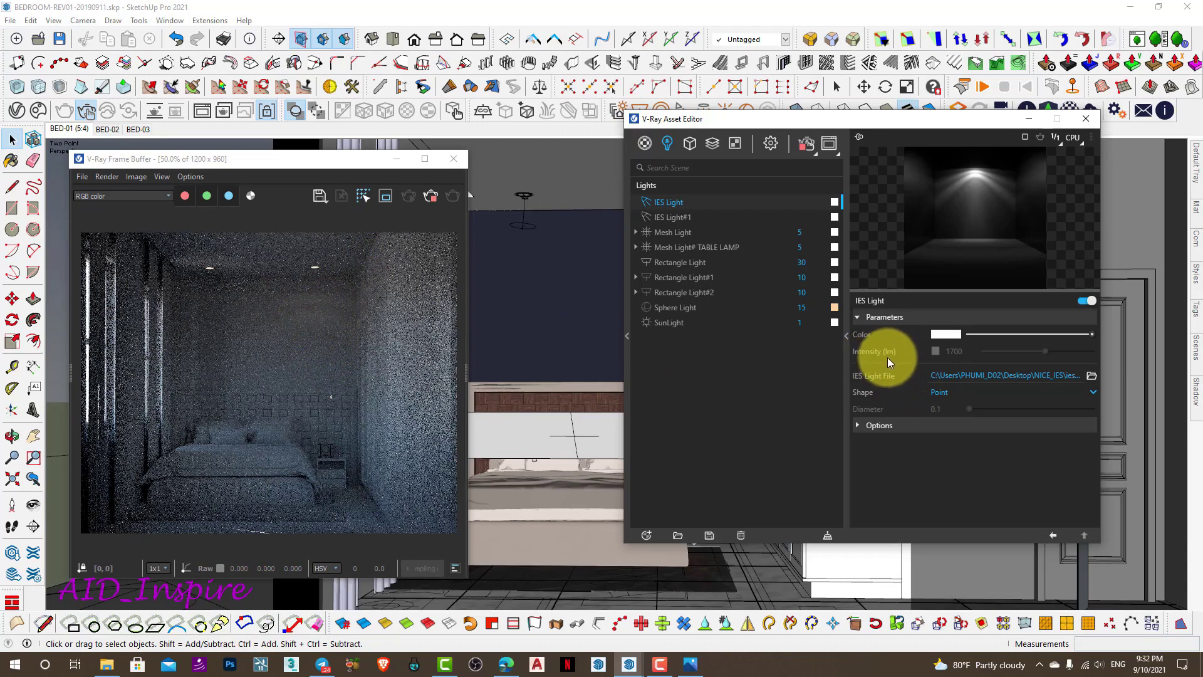
{"action": "left_click", "coordinate": [934, 353]}
{"action": "type", "text": "10000"}
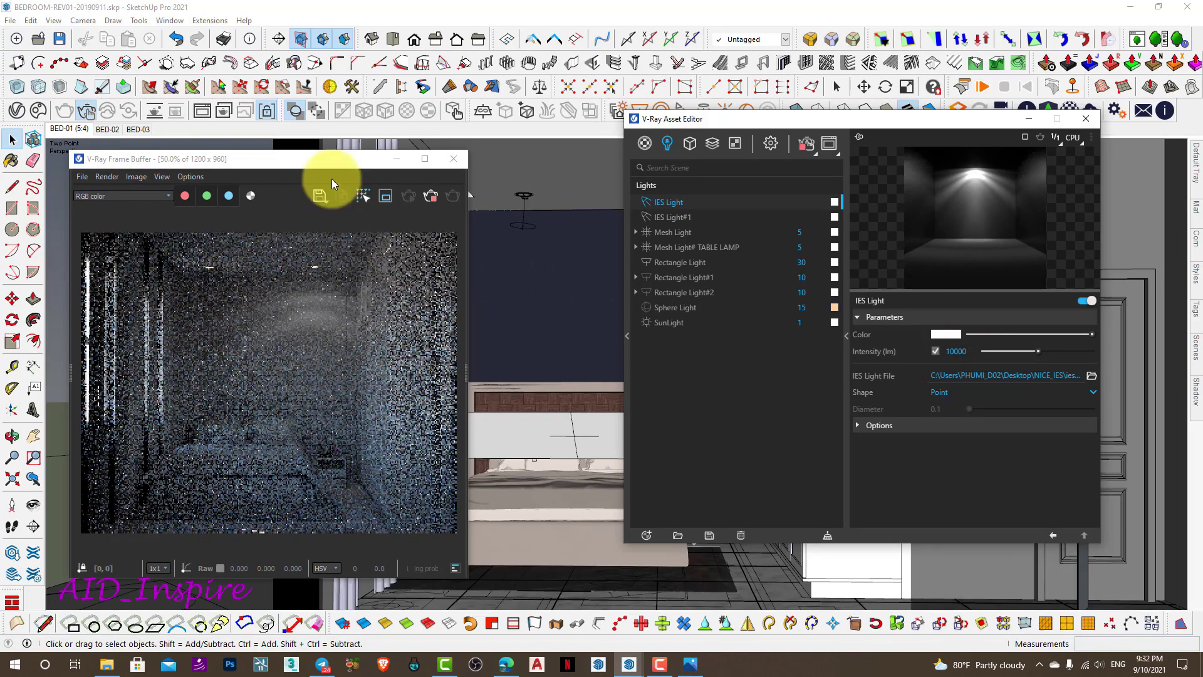
{"action": "left_click_drag", "start_coordinate": [326, 162], "coordinate": [325, 152]}
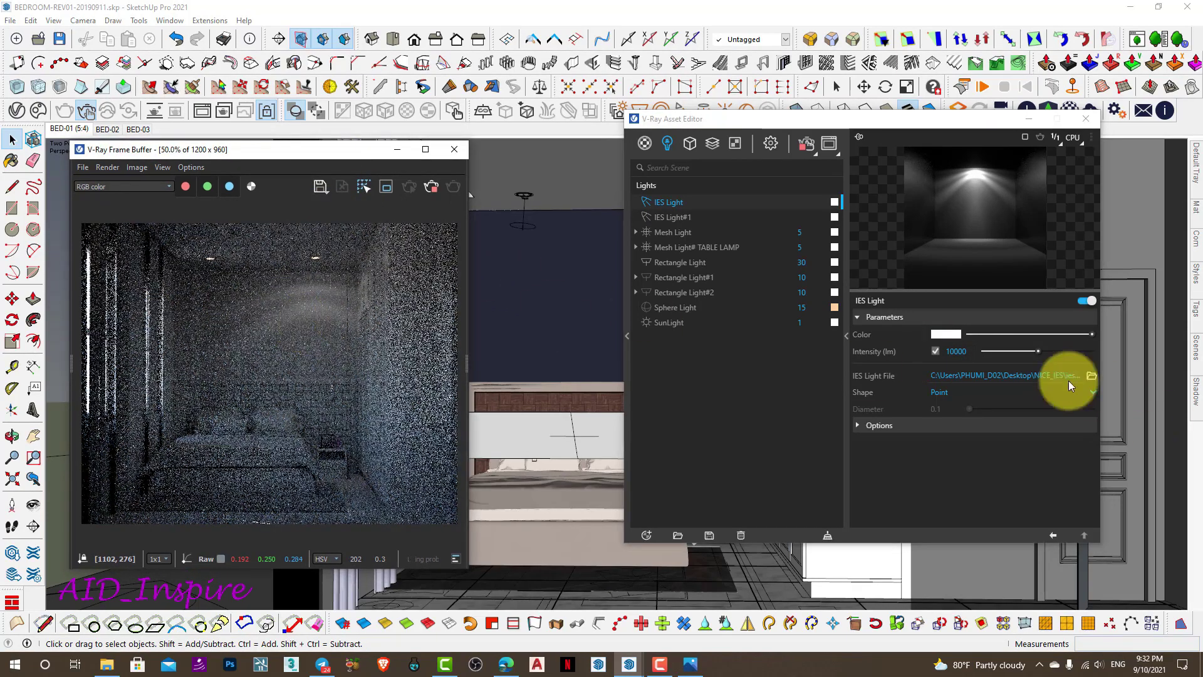
{"action": "left_click", "coordinate": [947, 352]}
{"action": "type", "text": "50000"}
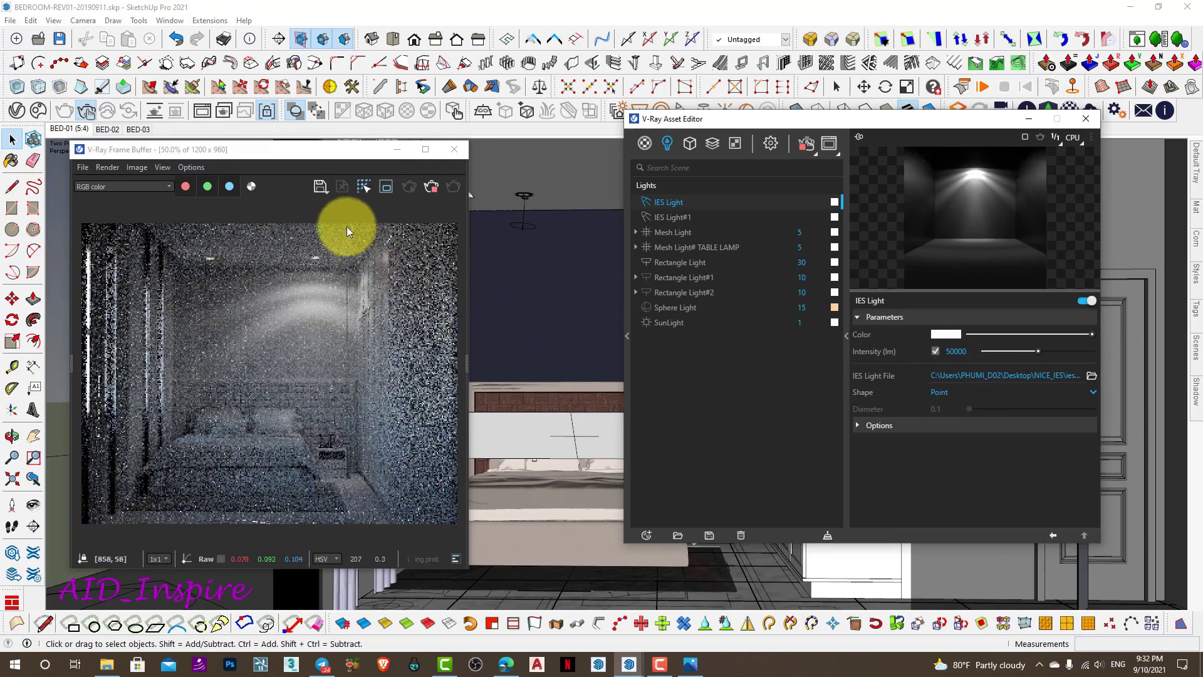
{"action": "left_click_drag", "start_coordinate": [326, 155], "coordinate": [343, 150]}
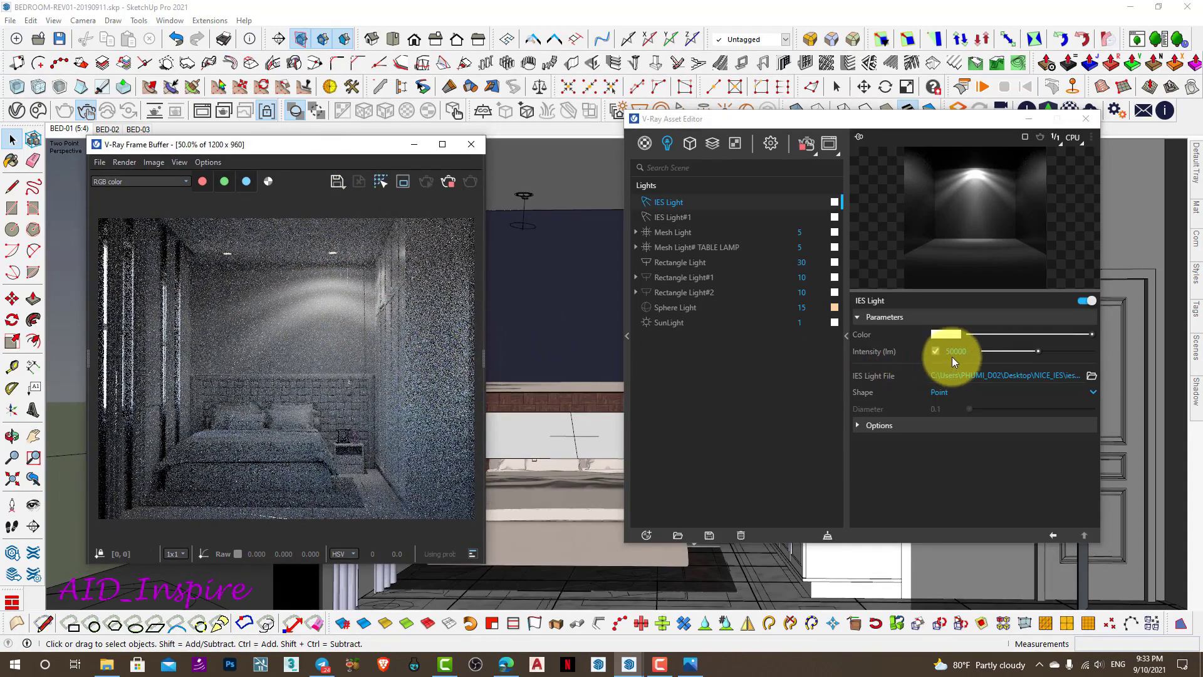
{"action": "mouse_move", "coordinate": [679, 120]}
{"action": "left_mouse_down"}
{"action": "mouse_move", "coordinate": [860, 169]}
{"action": "mouse_move", "coordinate": [706, 137]}
{"action": "left_mouse_up"}
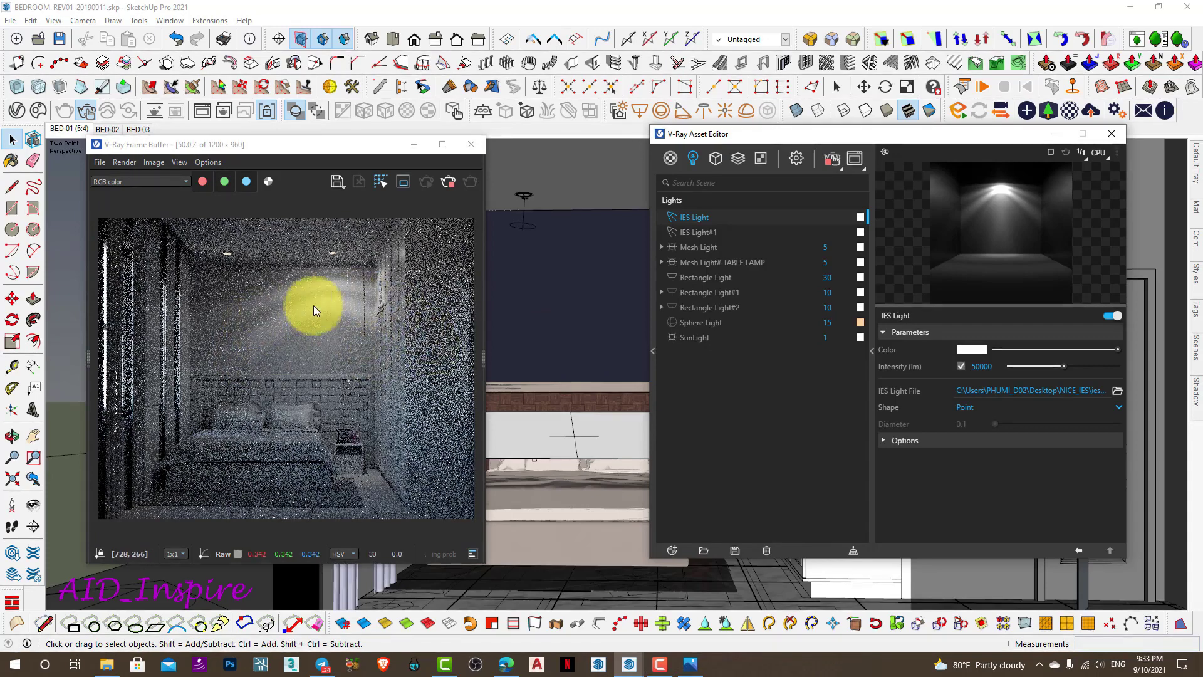
{"action": "left_click_drag", "start_coordinate": [839, 135], "coordinate": [829, 121]}
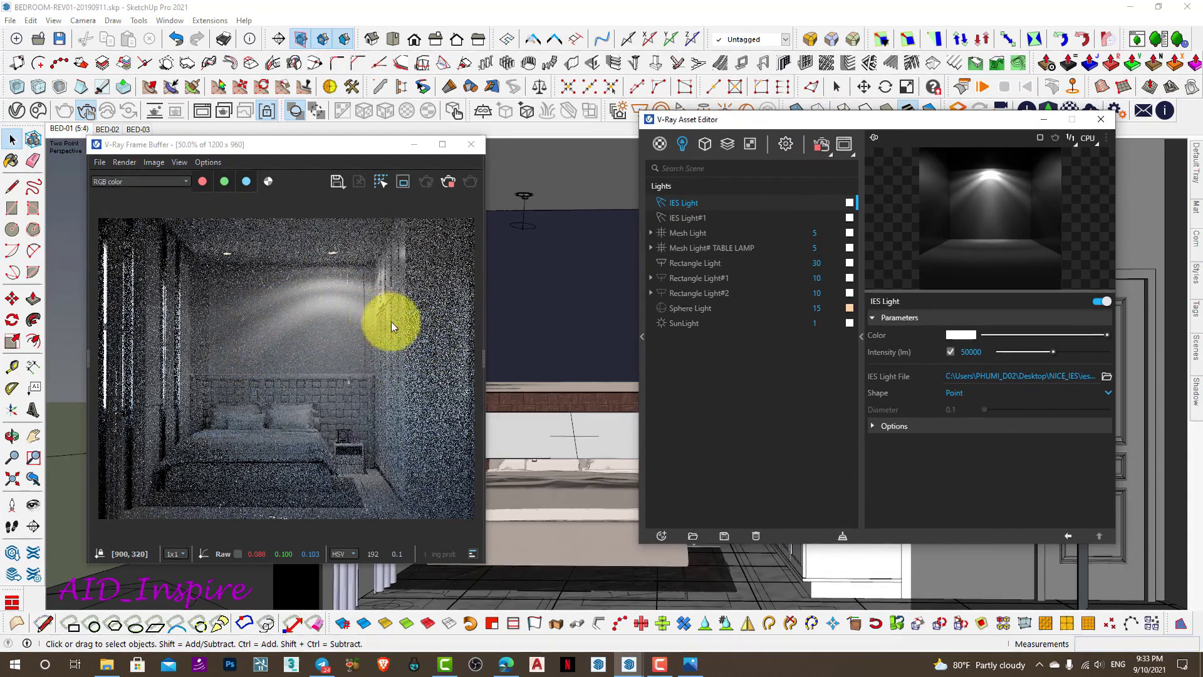
- Load the 22.ies profile into the IES Light, then replace it with 2.IES
{"action": "left_click", "coordinate": [1104, 376]}
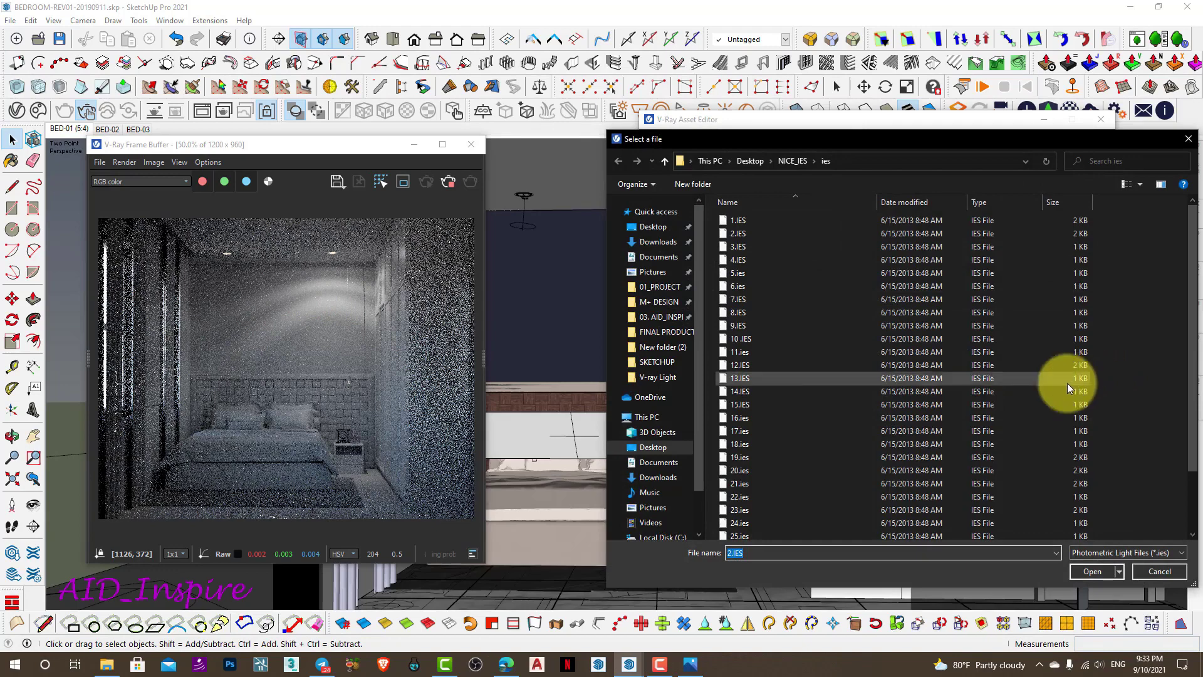
{"action": "left_click", "coordinate": [784, 499]}
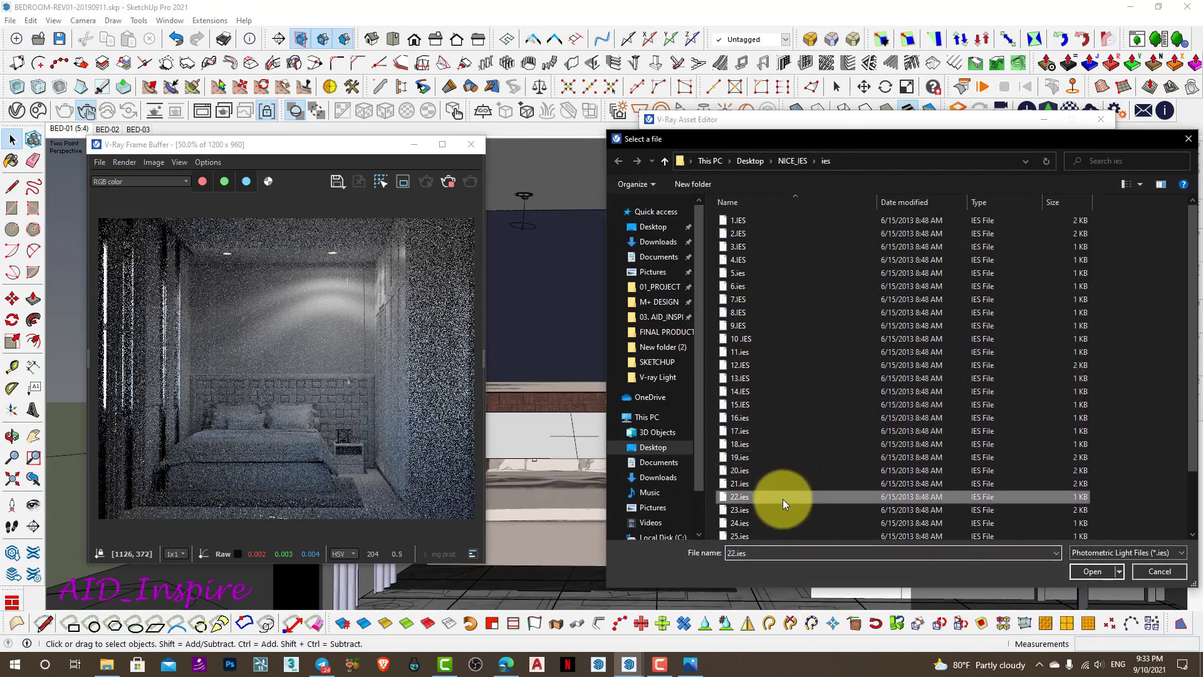
{"action": "left_click", "coordinate": [1093, 573]}
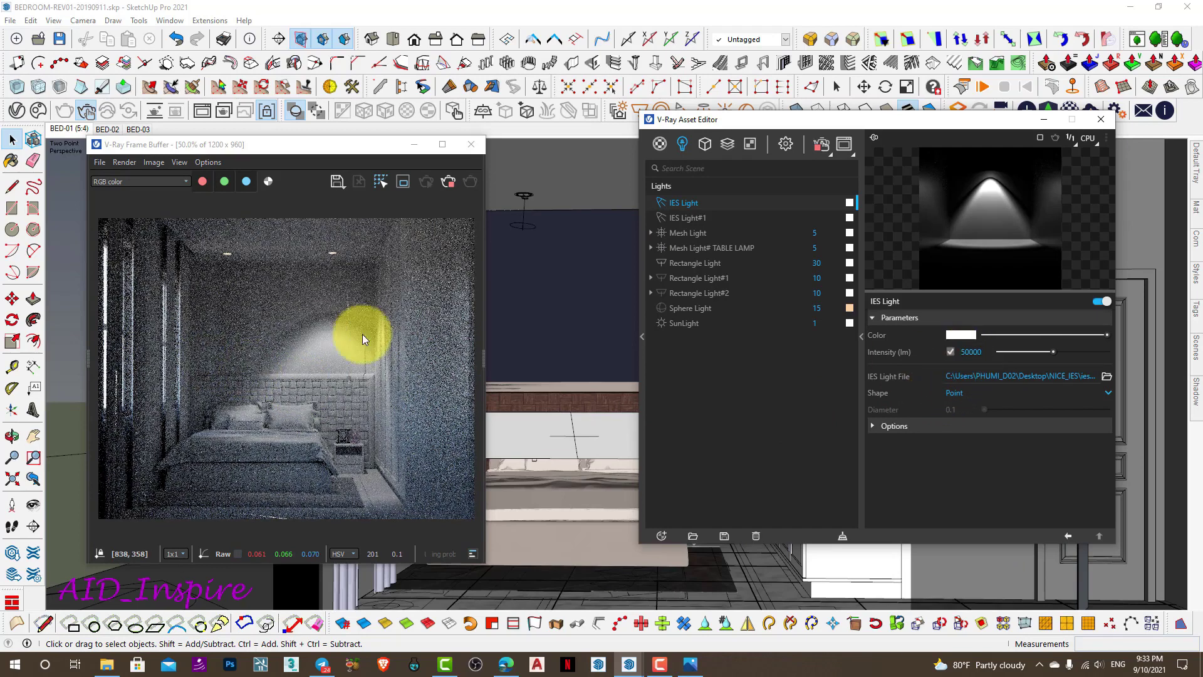
{"action": "left_click", "coordinate": [1105, 379]}
{"action": "left_click", "coordinate": [738, 236]}
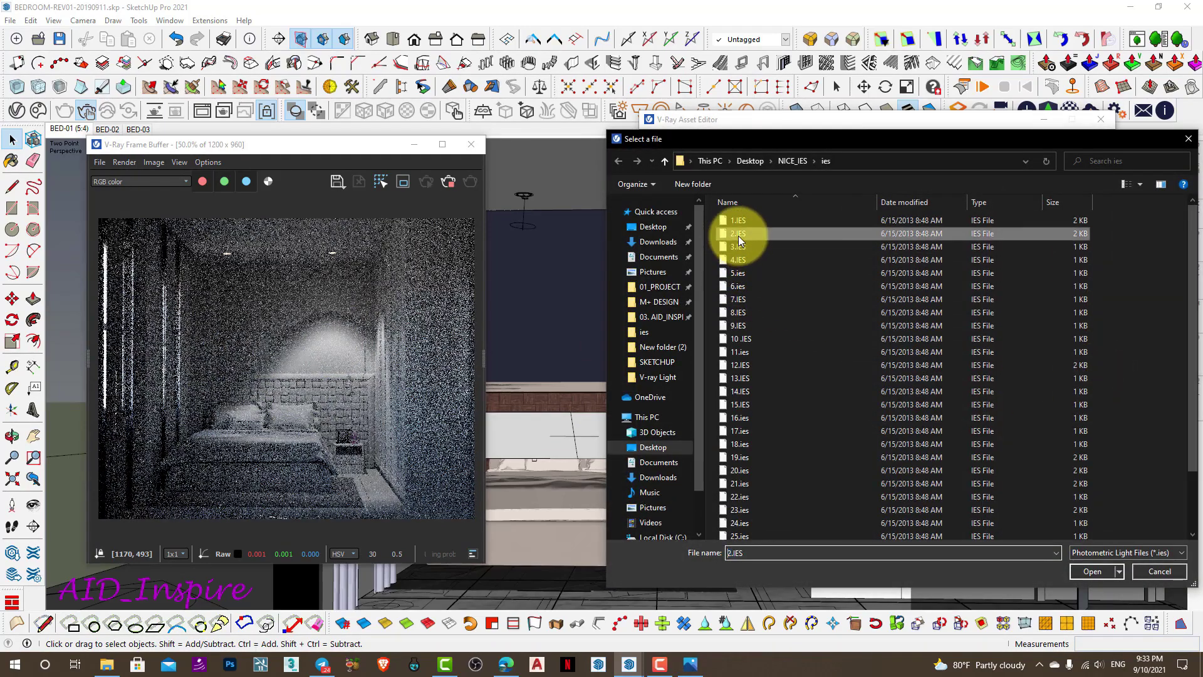
{"action": "double_click", "coordinate": [738, 236]}
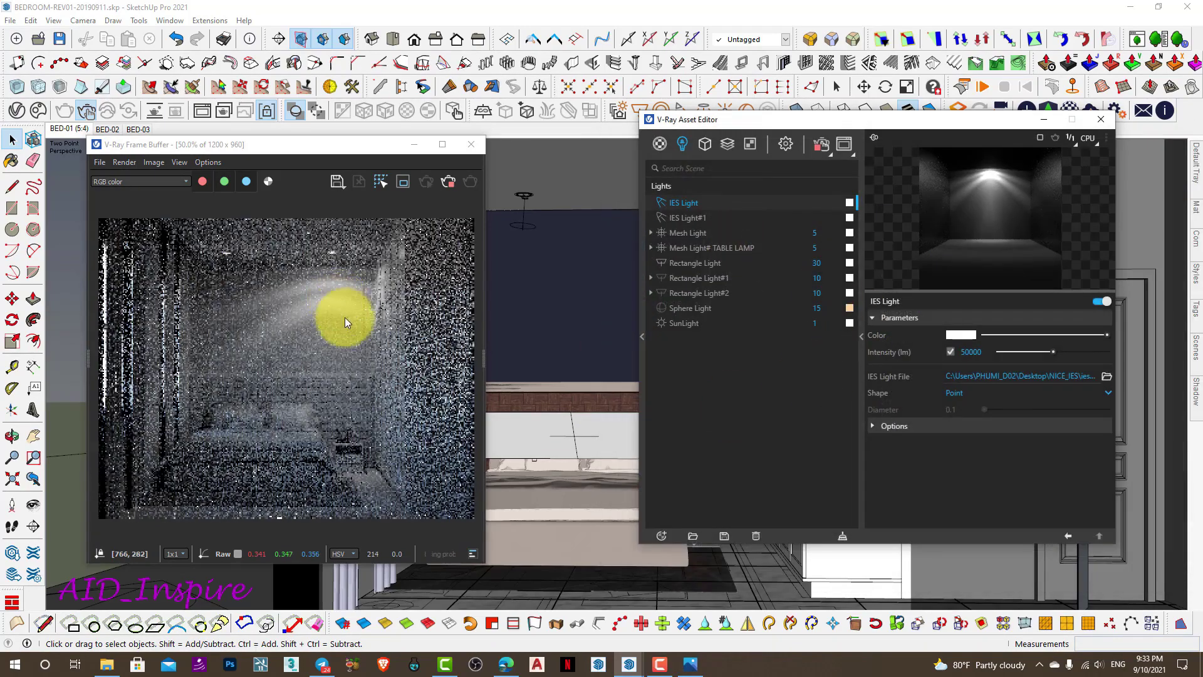
{"action": "left_click_drag", "start_coordinate": [344, 149], "coordinate": [297, 140]}
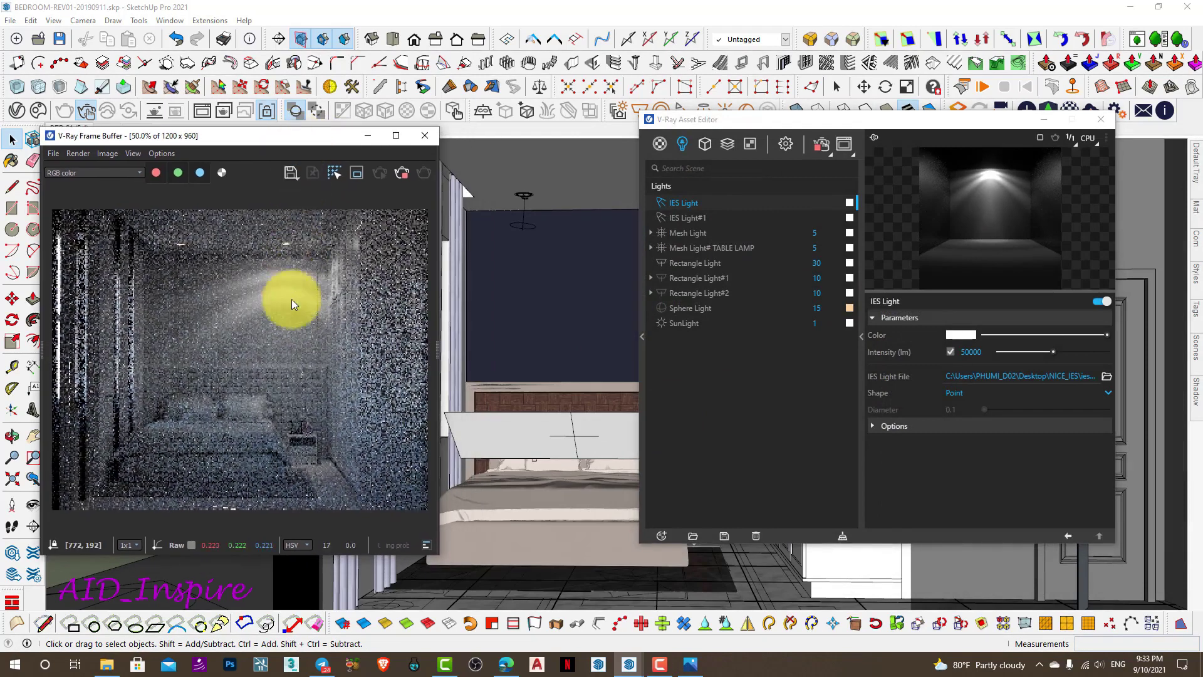
- Raise the IES Light's intensity from 50000 to 100000 lm
{"action": "left_click", "coordinate": [1005, 476]}
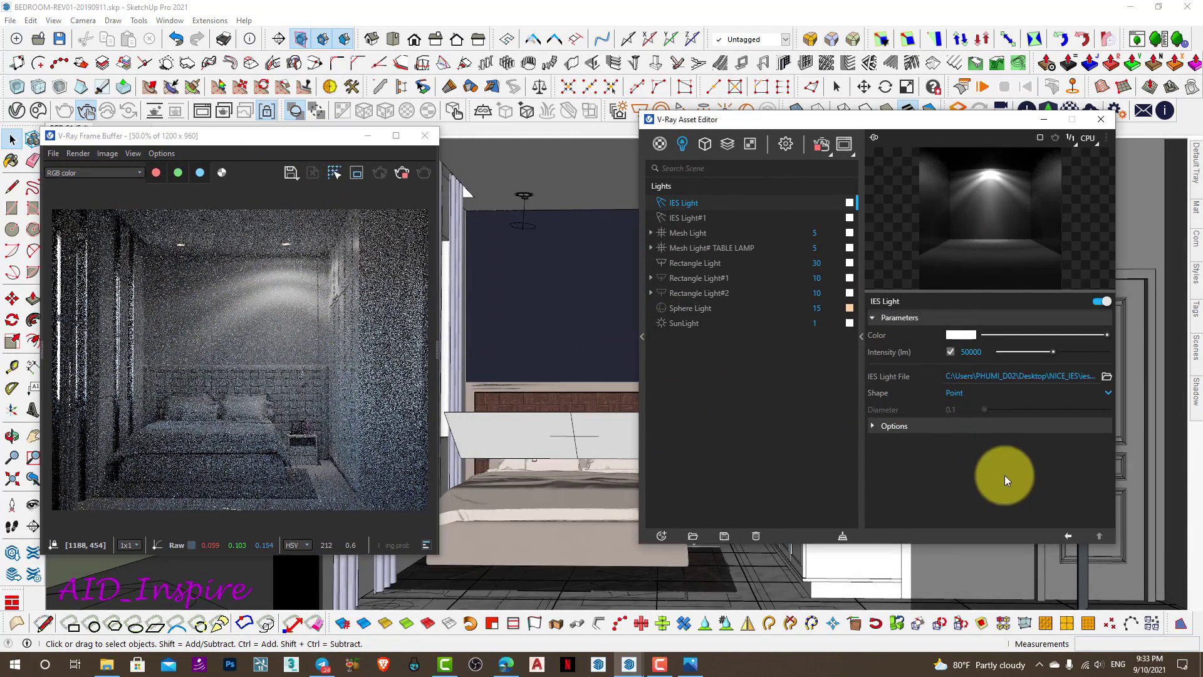
{"action": "left_click", "coordinate": [958, 354]}
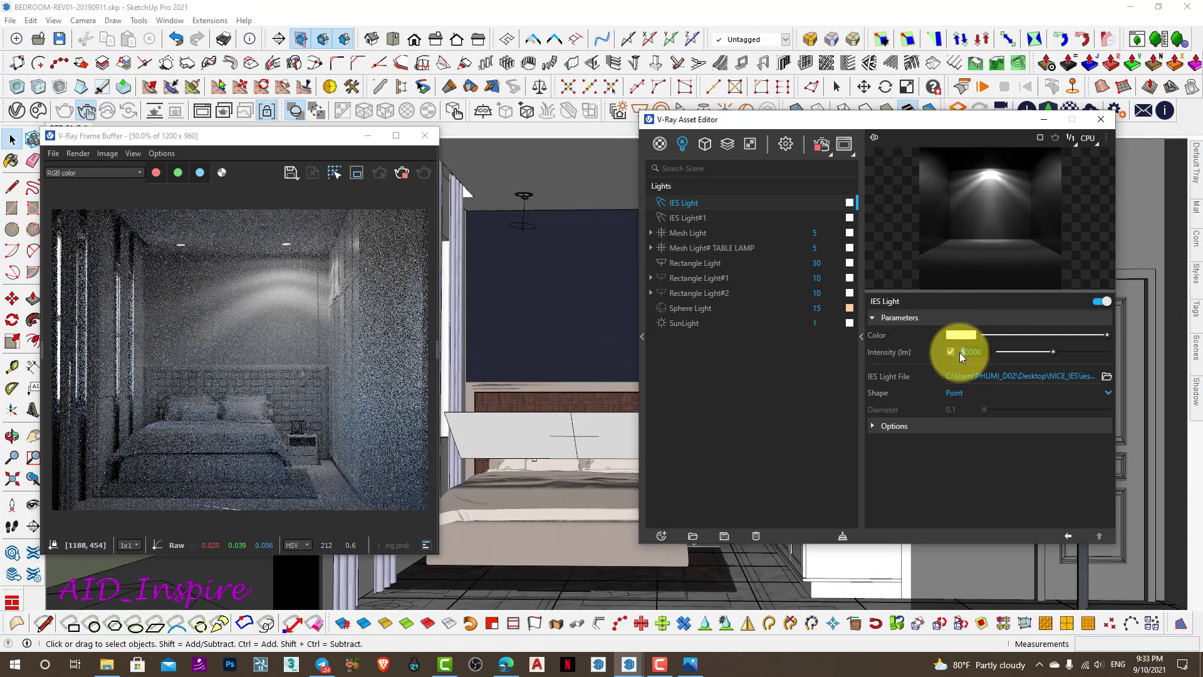
{"action": "type", "text": "100000"}
{"action": "key", "text": "Return"}
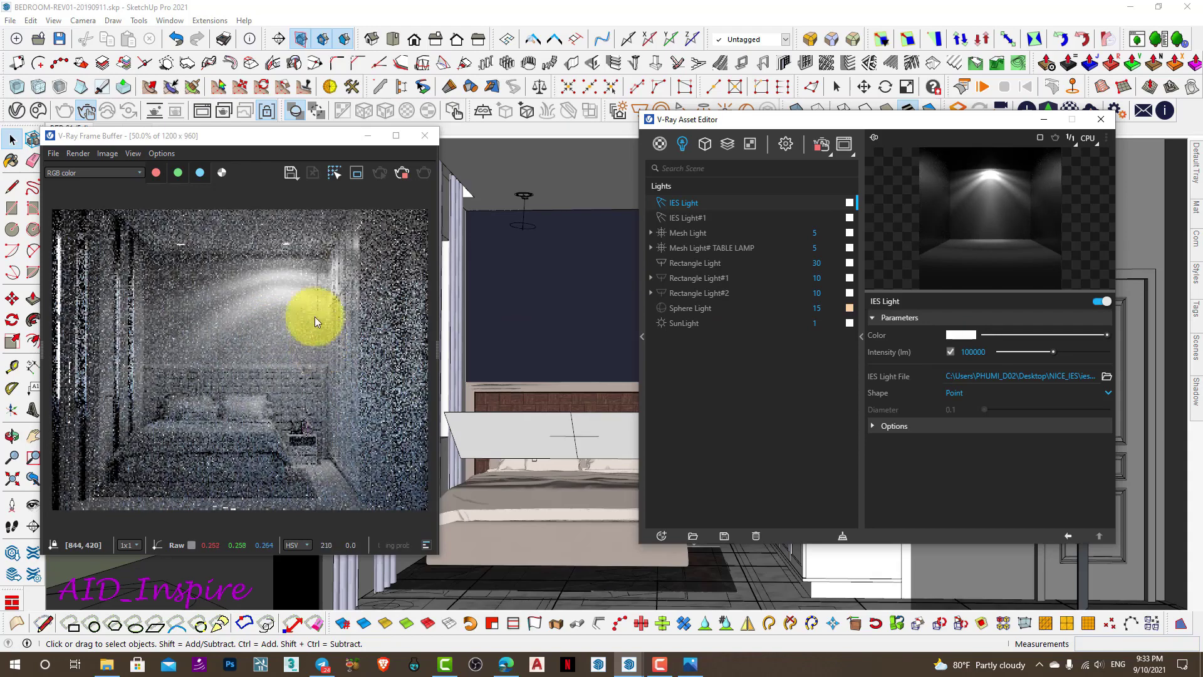
{"action": "left_click_drag", "start_coordinate": [306, 137], "coordinate": [309, 123]}
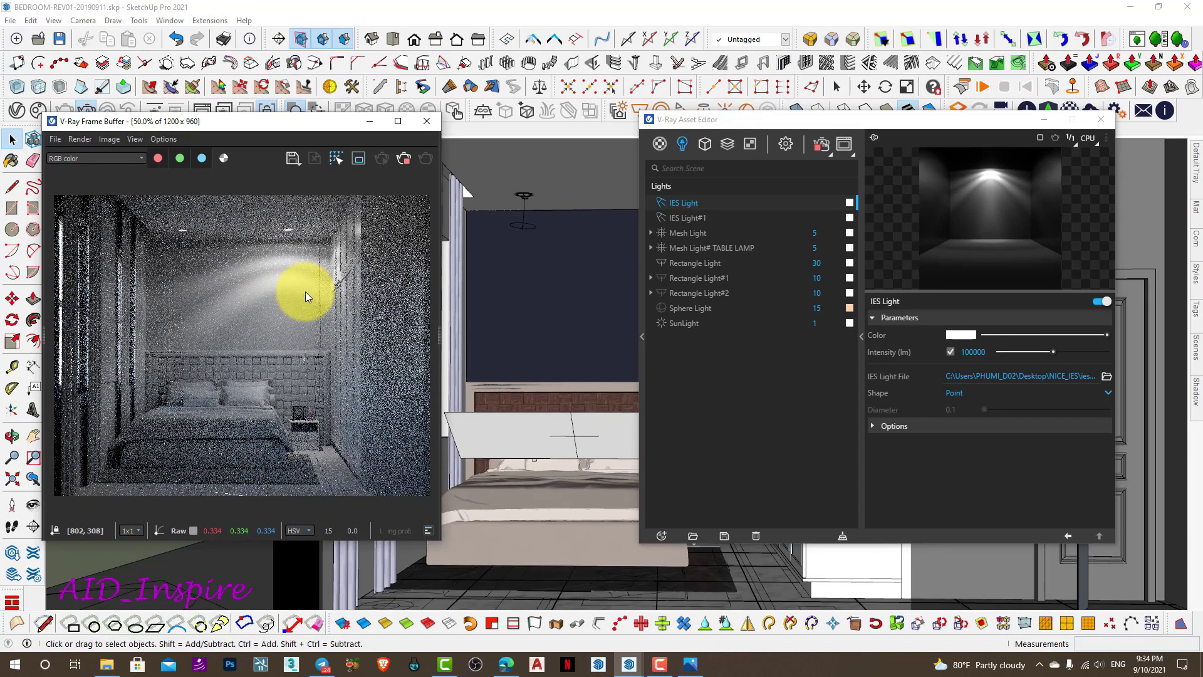
- Expand and collapse Material Override in render settings, then return to the lights list
{"action": "left_click", "coordinate": [786, 147]}
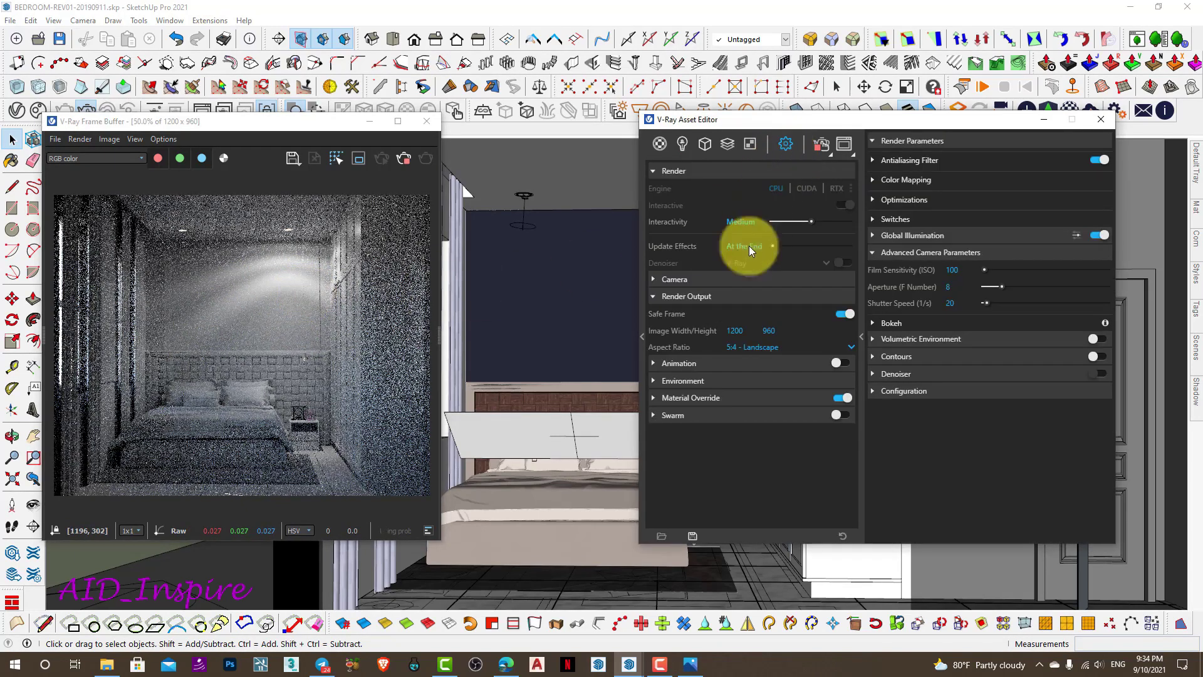
{"action": "left_click", "coordinate": [697, 397]}
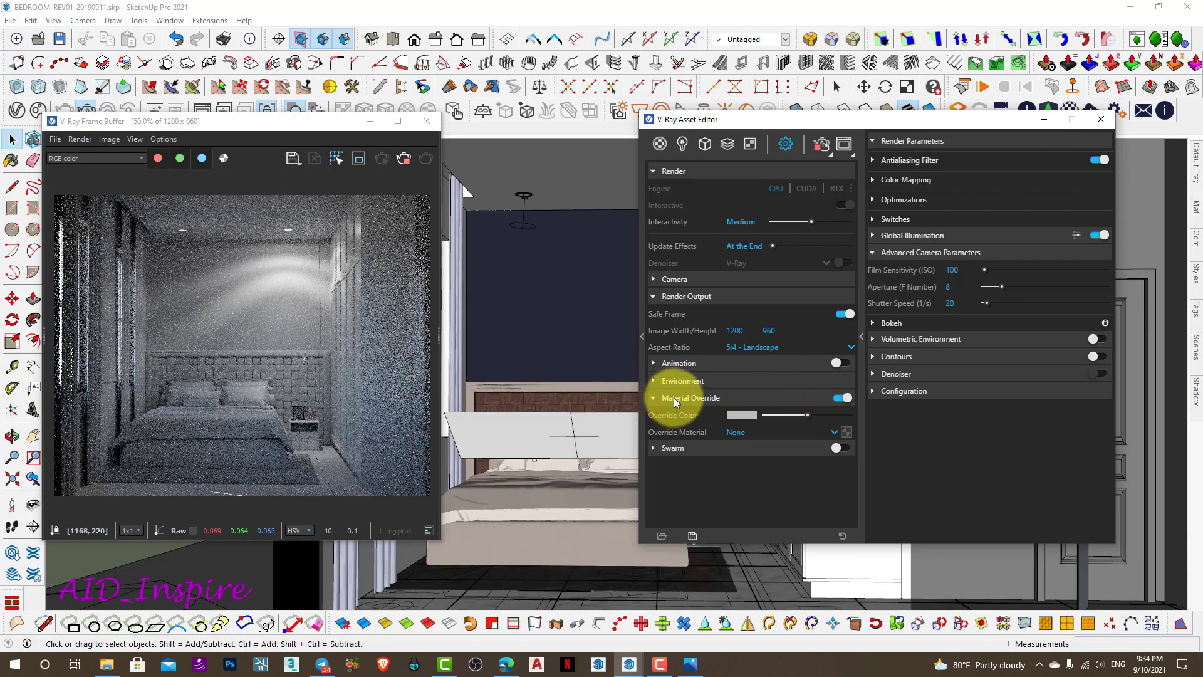
{"action": "left_click", "coordinate": [674, 397]}
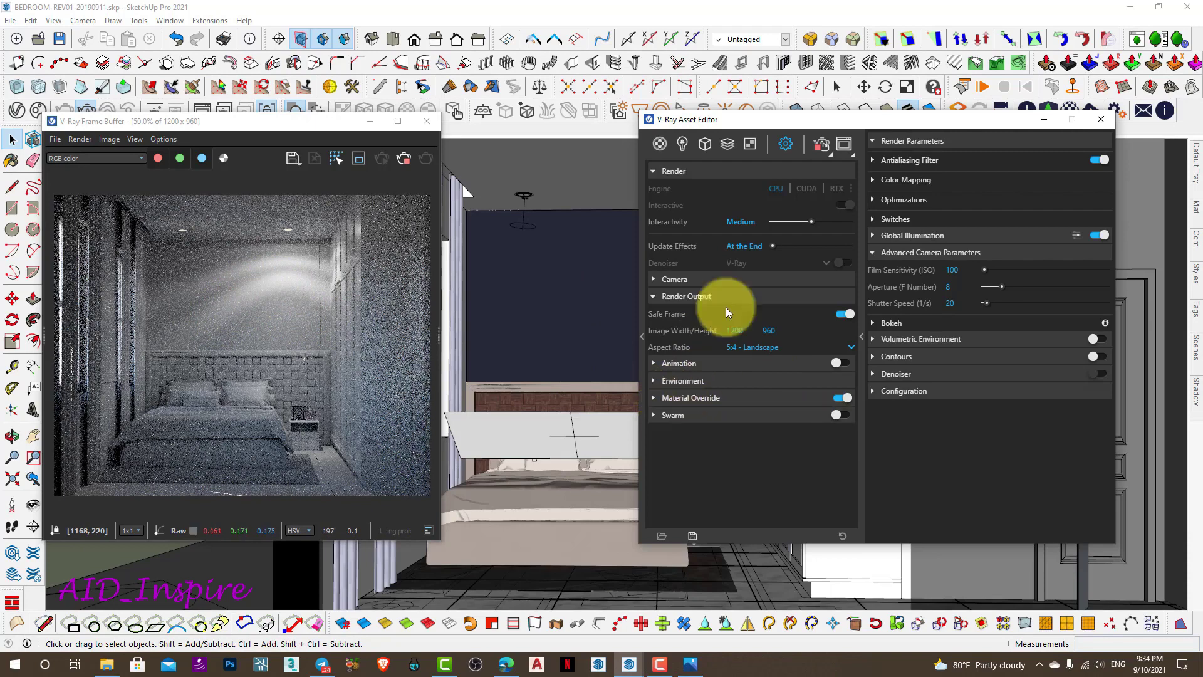
{"action": "left_click", "coordinate": [681, 147]}
- Expand the IES Light's Options rollout to reveal Shadows, Affect Diffuse, Affect Specular and Caustic Photons
{"action": "left_click_drag", "start_coordinate": [694, 122], "coordinate": [670, 112]}
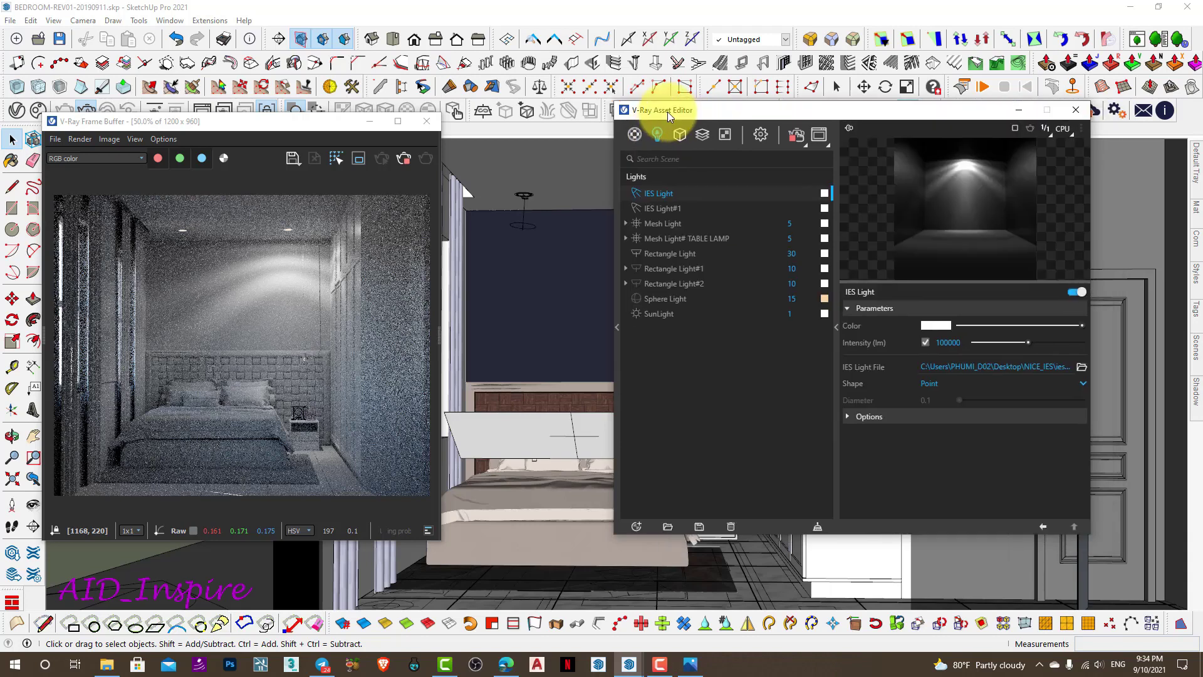
{"action": "left_click", "coordinate": [851, 416]}
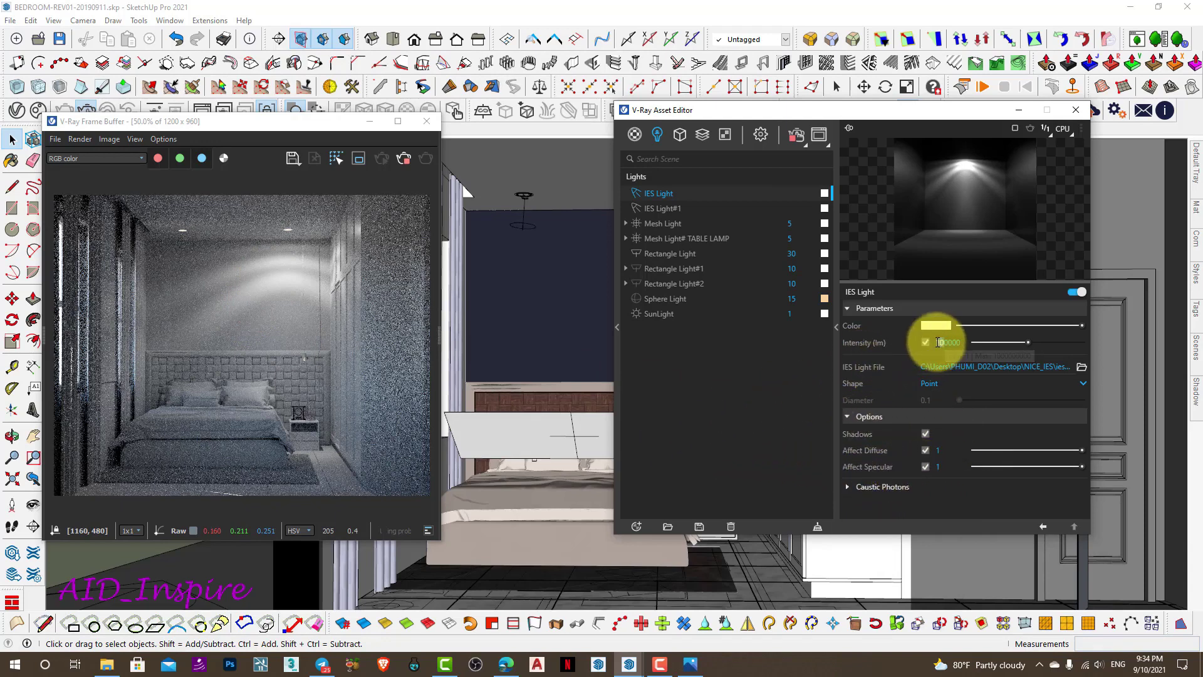
{"action": "left_click_drag", "start_coordinate": [936, 343], "coordinate": [945, 344]}
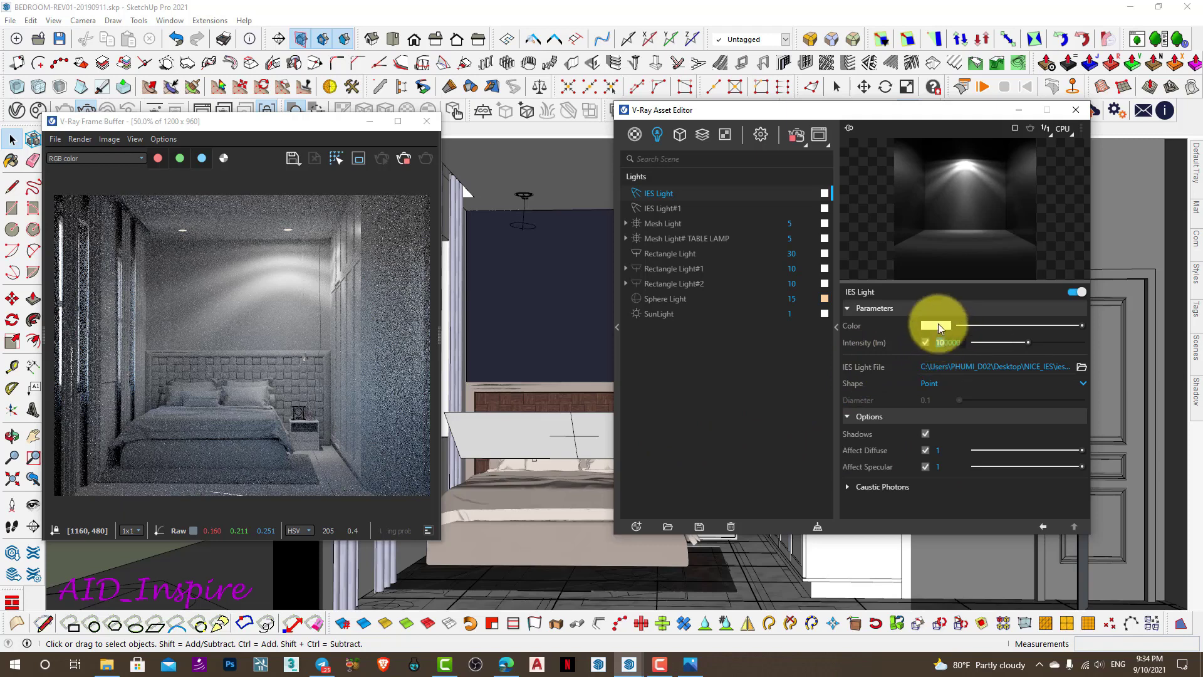
{"action": "mouse_move", "coordinate": [823, 112]}
{"action": "left_mouse_down"}
{"action": "mouse_move", "coordinate": [918, 148]}
{"action": "mouse_move", "coordinate": [890, 142]}
{"action": "left_mouse_up"}
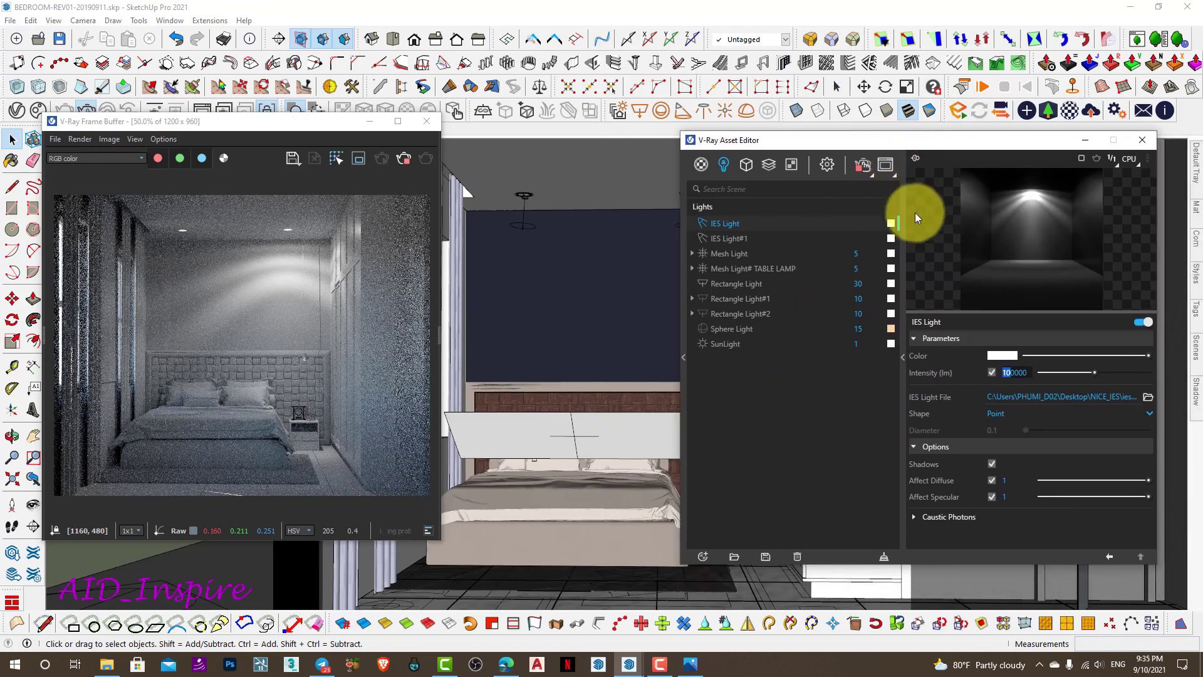
{"action": "mouse_move", "coordinate": [890, 225]}
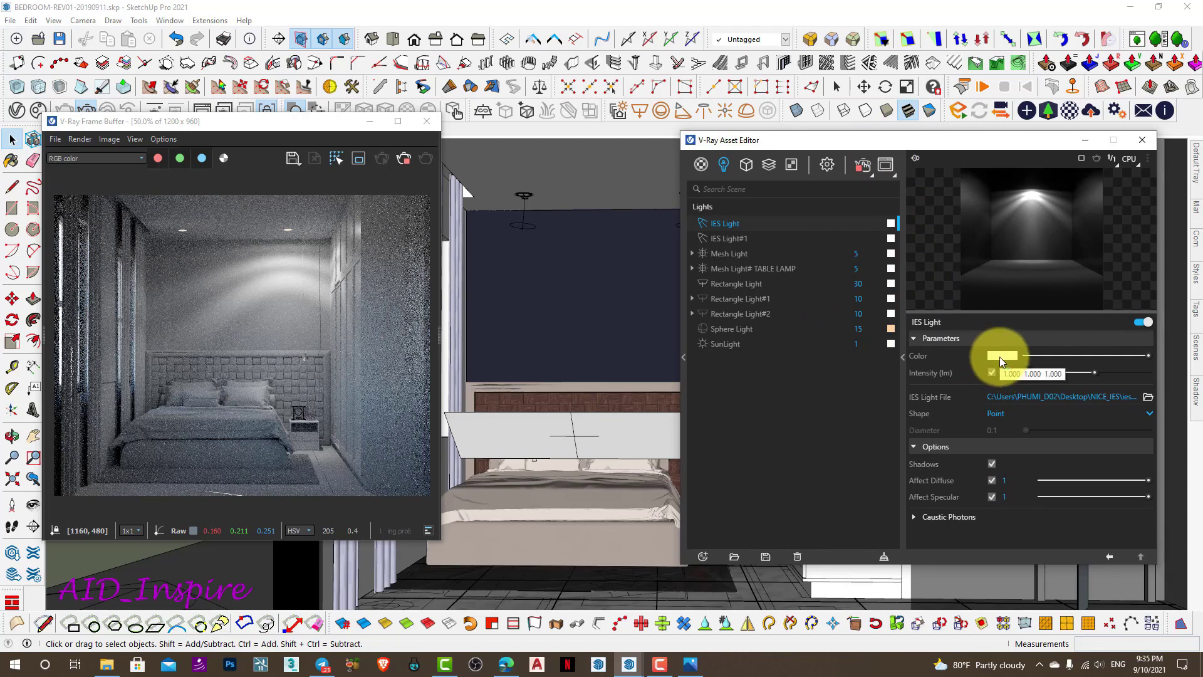
- Set the IES Light's colour temperature to 4500 K
{"action": "left_click", "coordinate": [891, 225]}
{"action": "left_click_drag", "start_coordinate": [542, 229], "coordinate": [568, 224]}
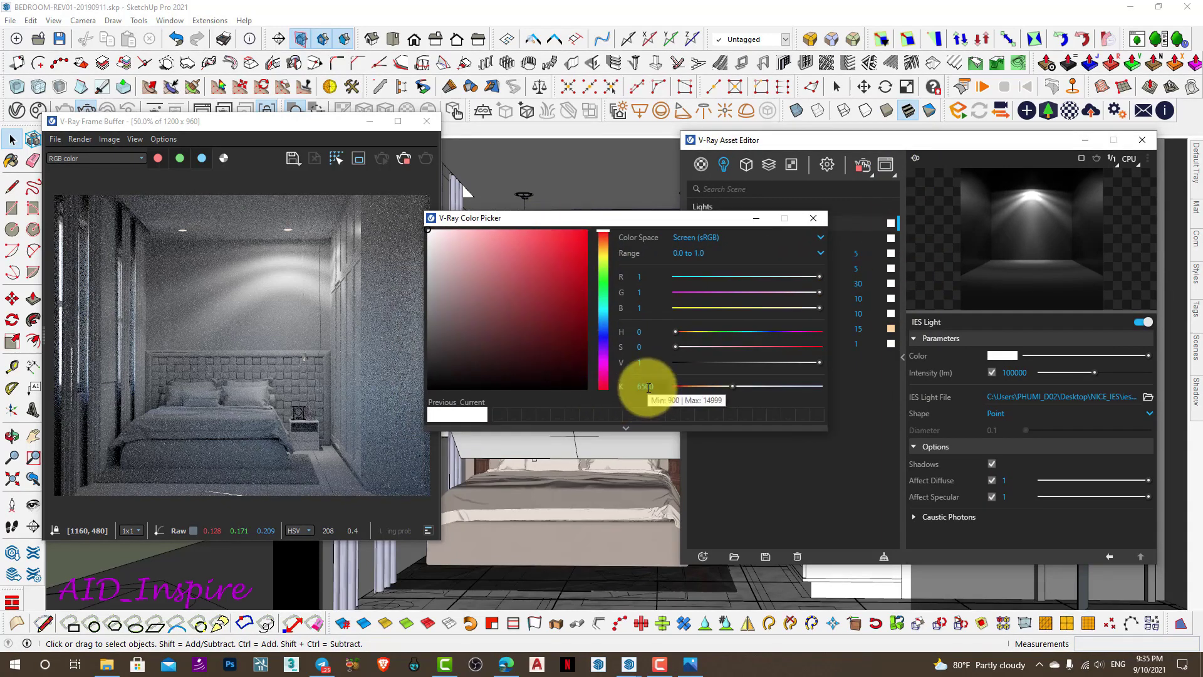
{"action": "left_click_drag", "start_coordinate": [648, 387], "coordinate": [634, 386]}
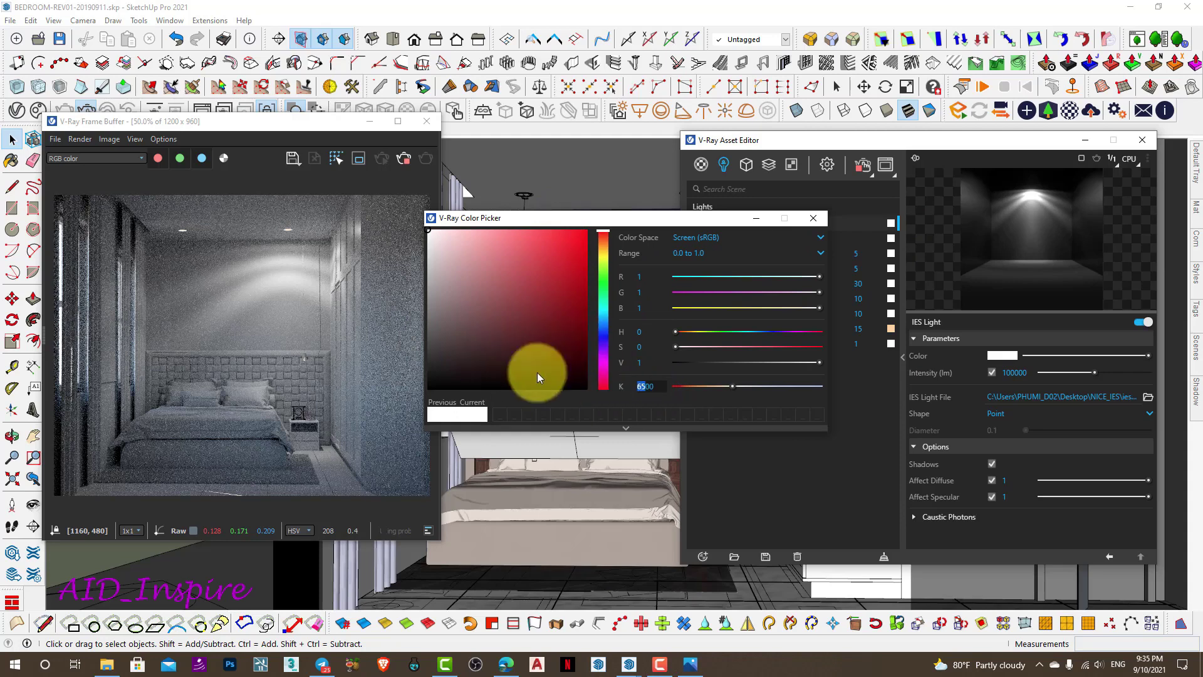
{"action": "left_click", "coordinate": [643, 387]}
{"action": "left_click_drag", "start_coordinate": [638, 386], "coordinate": [594, 411]}
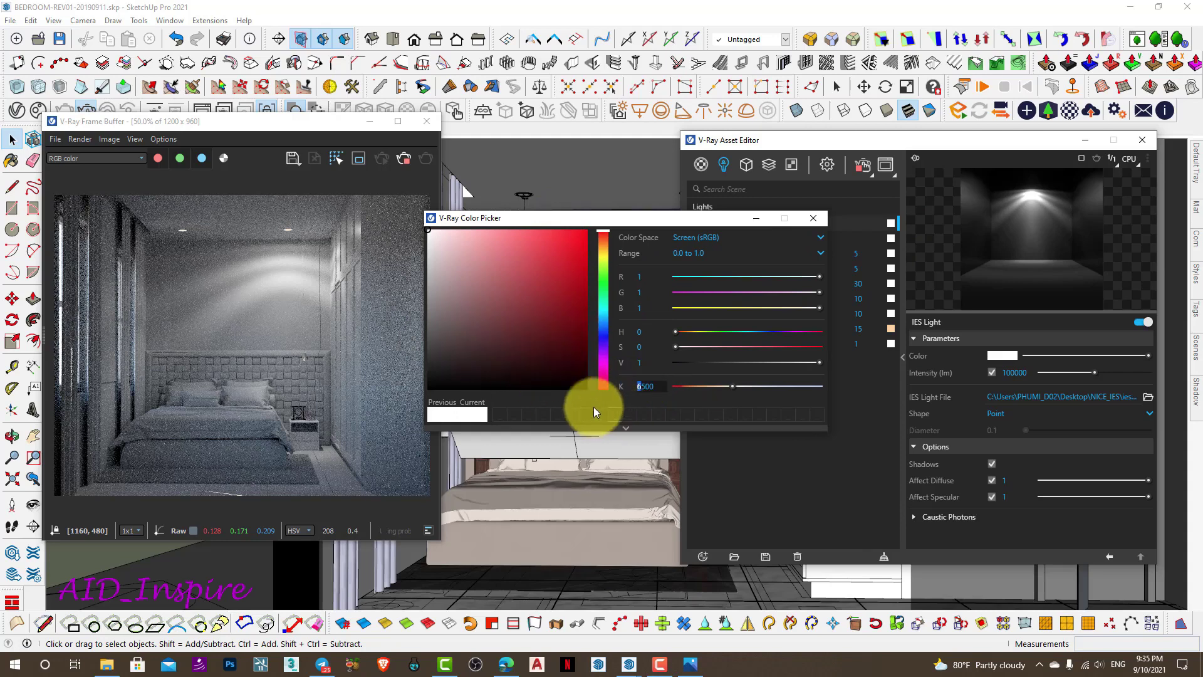
{"action": "type", "text": "4"}
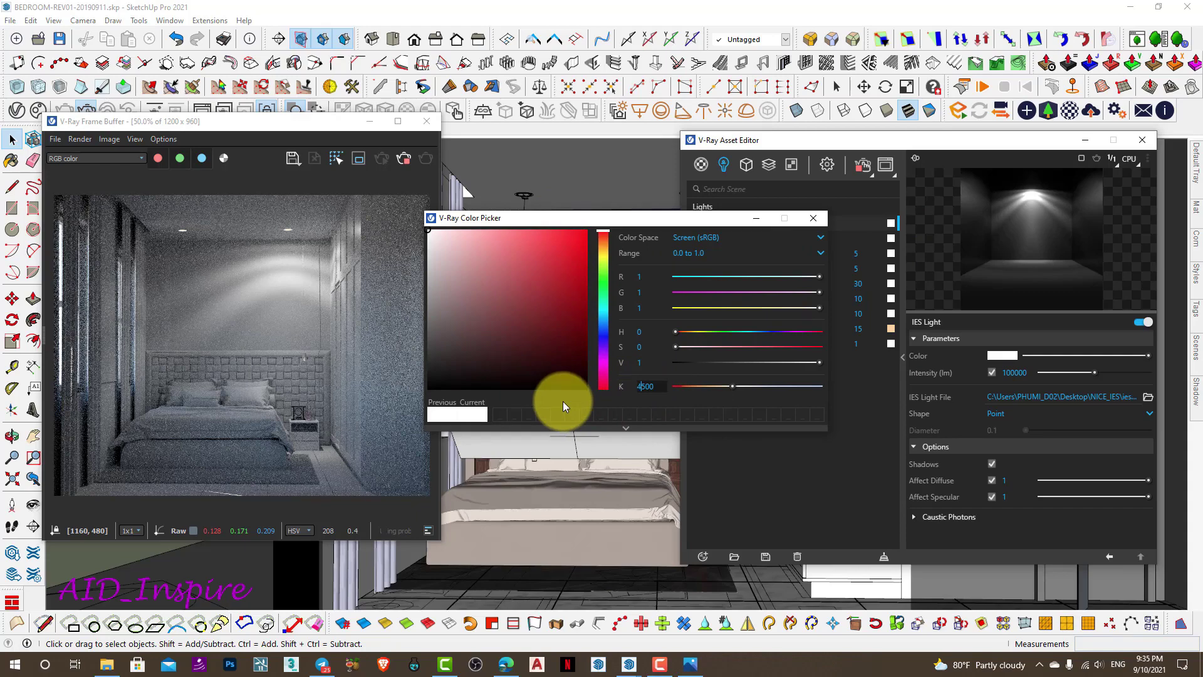
{"action": "key", "text": "Return"}
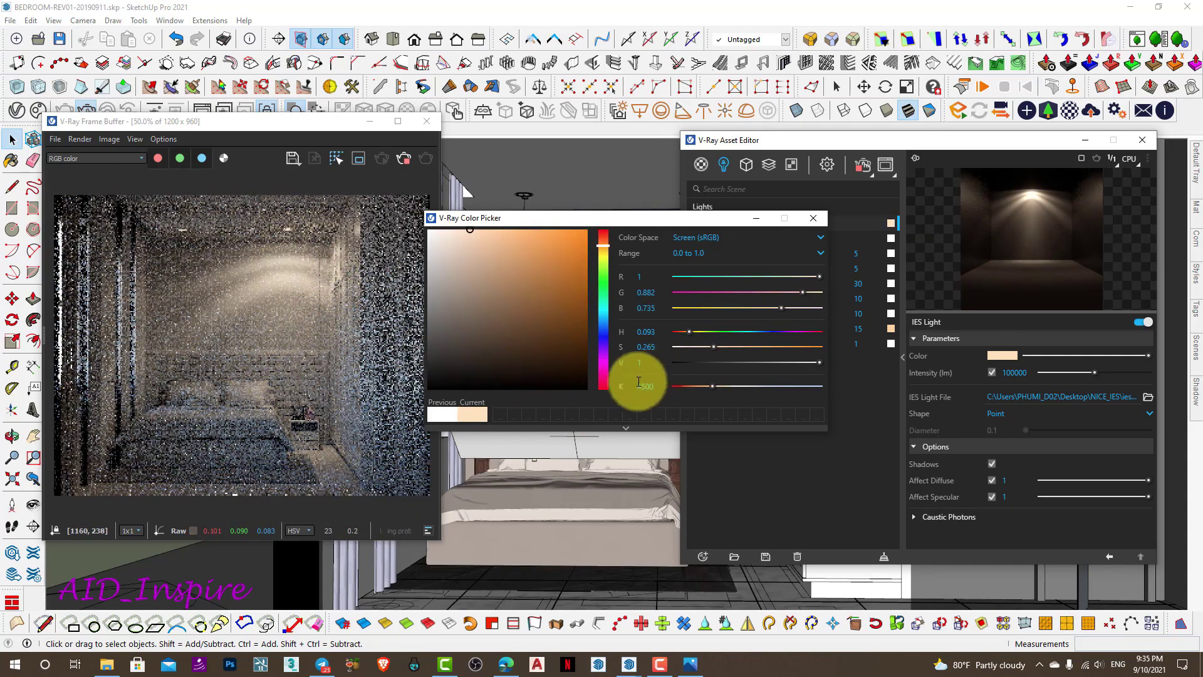
- Change the colour temperature to 5000 K and close the colour picker
{"action": "left_click_drag", "start_coordinate": [643, 391], "coordinate": [628, 393]}
{"action": "type", "text": "50"}
{"action": "key", "text": "Return"}
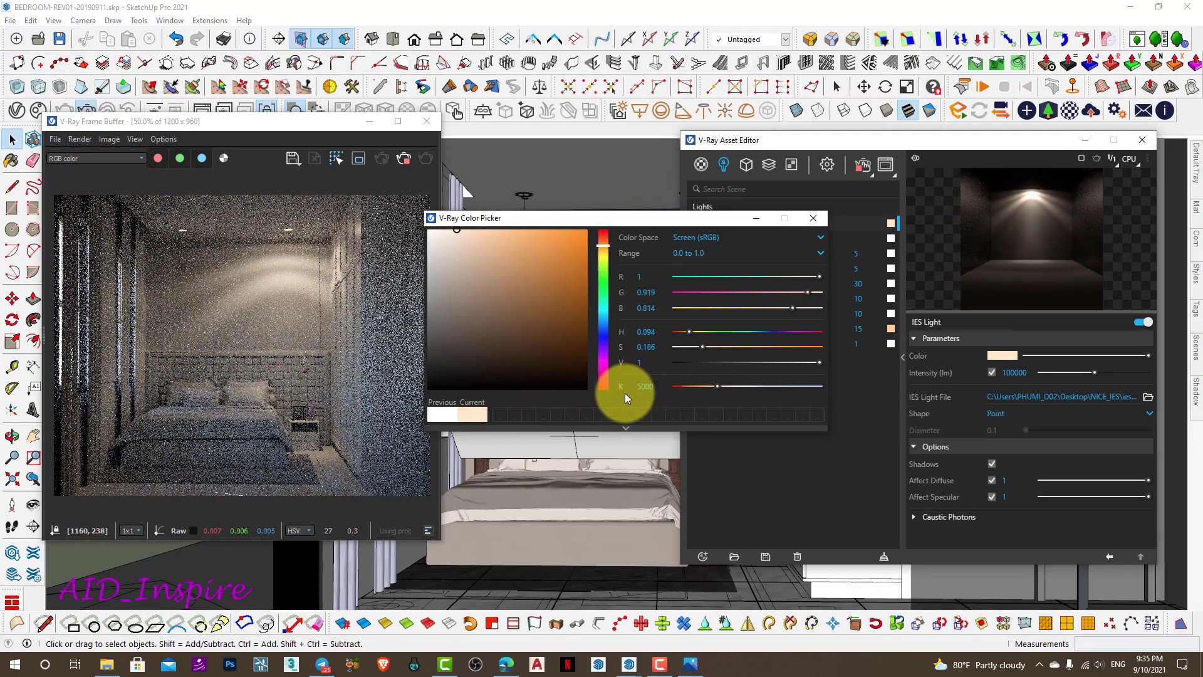
{"action": "left_click_drag", "start_coordinate": [511, 227], "coordinate": [701, 238]}
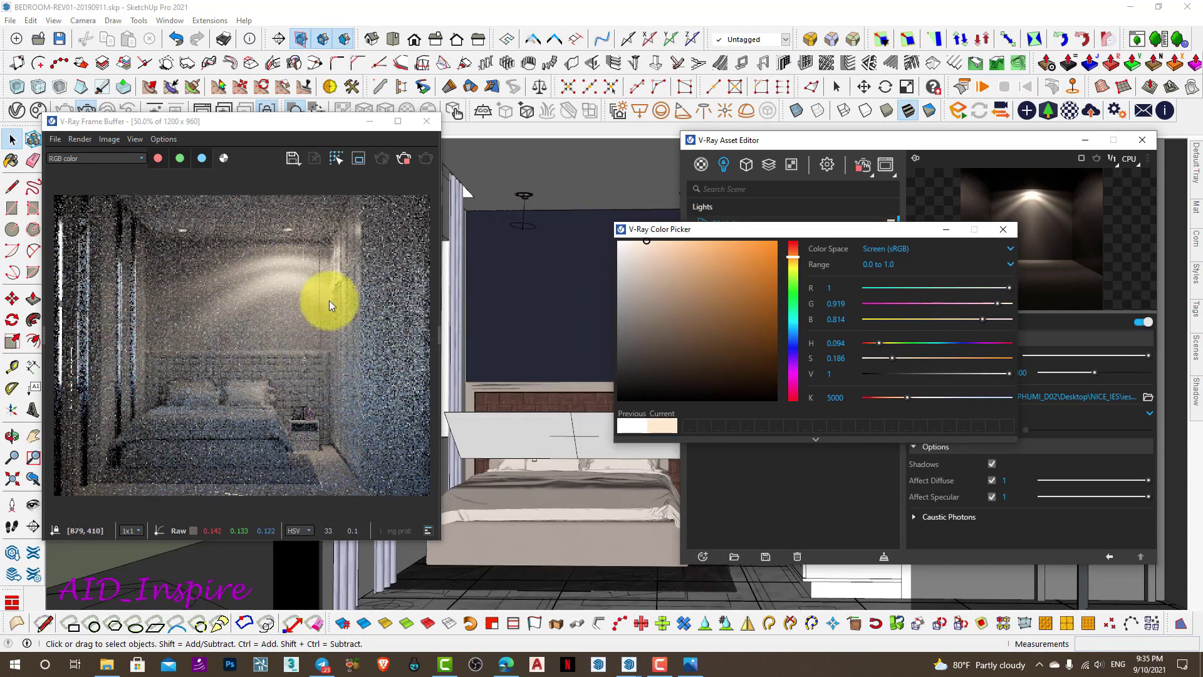
{"action": "left_click", "coordinate": [1003, 229]}
{"action": "left_click_drag", "start_coordinate": [728, 145], "coordinate": [716, 260]}
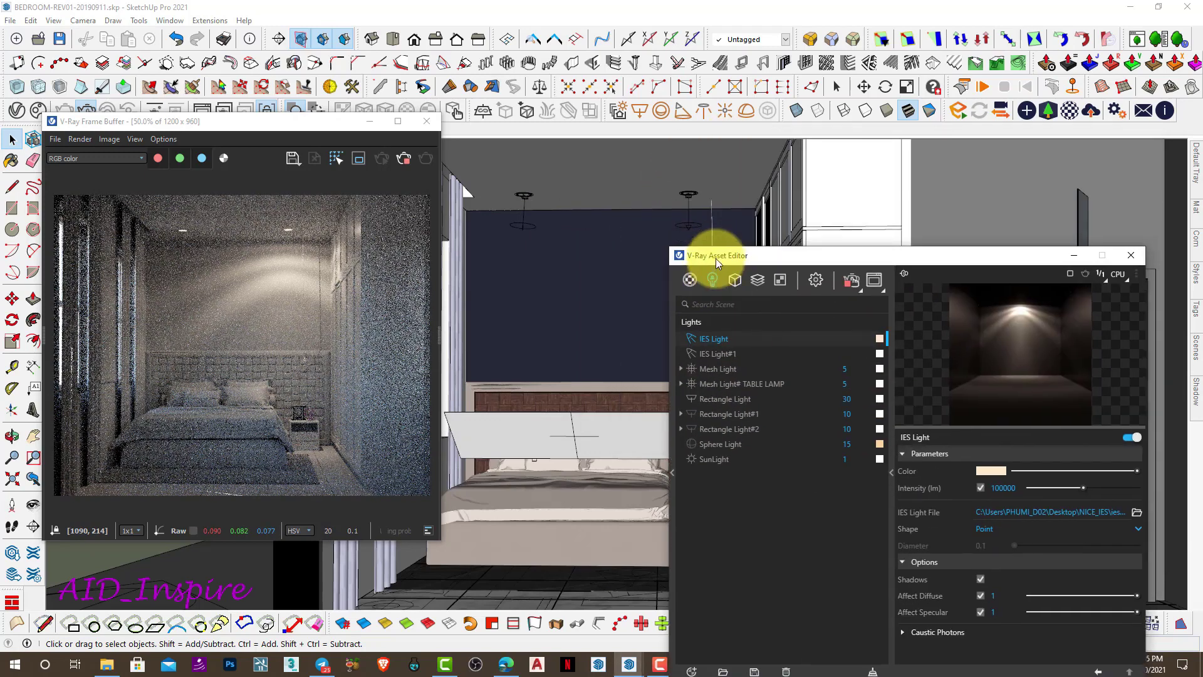
- Copy the IES light to a spot beside the original
{"action": "left_click", "coordinate": [692, 227]}
{"action": "key", "text": "m"}
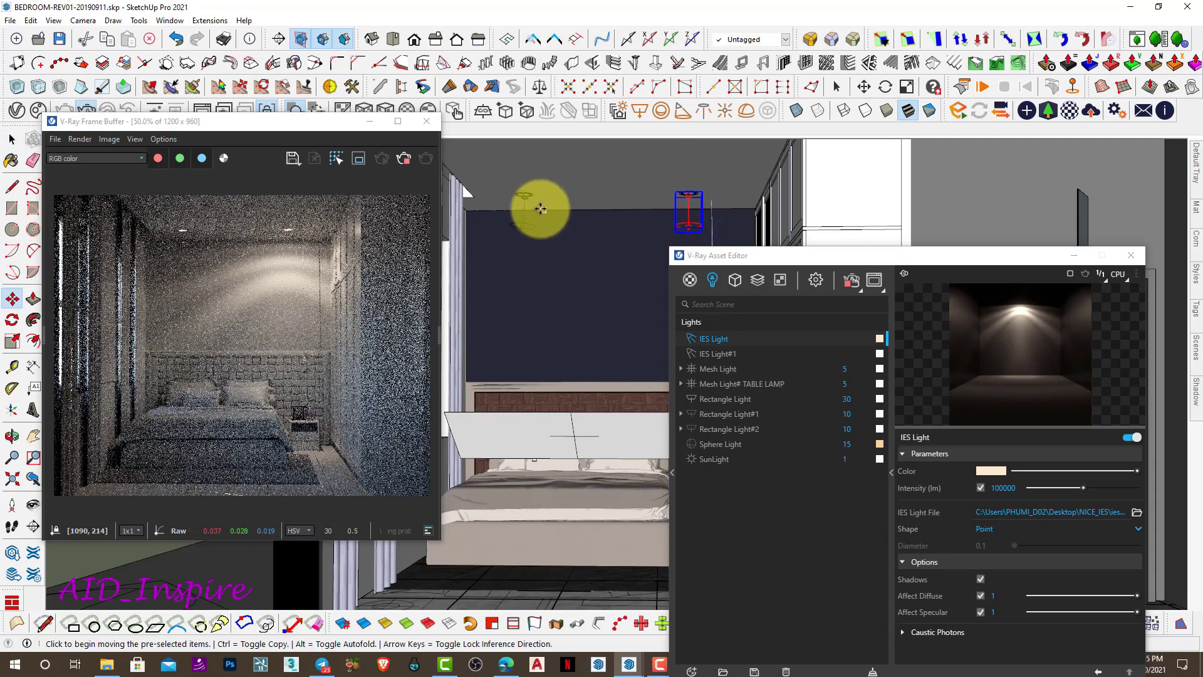
{"action": "left_click", "coordinate": [694, 180]}
{"action": "key", "text": "ctrl"}
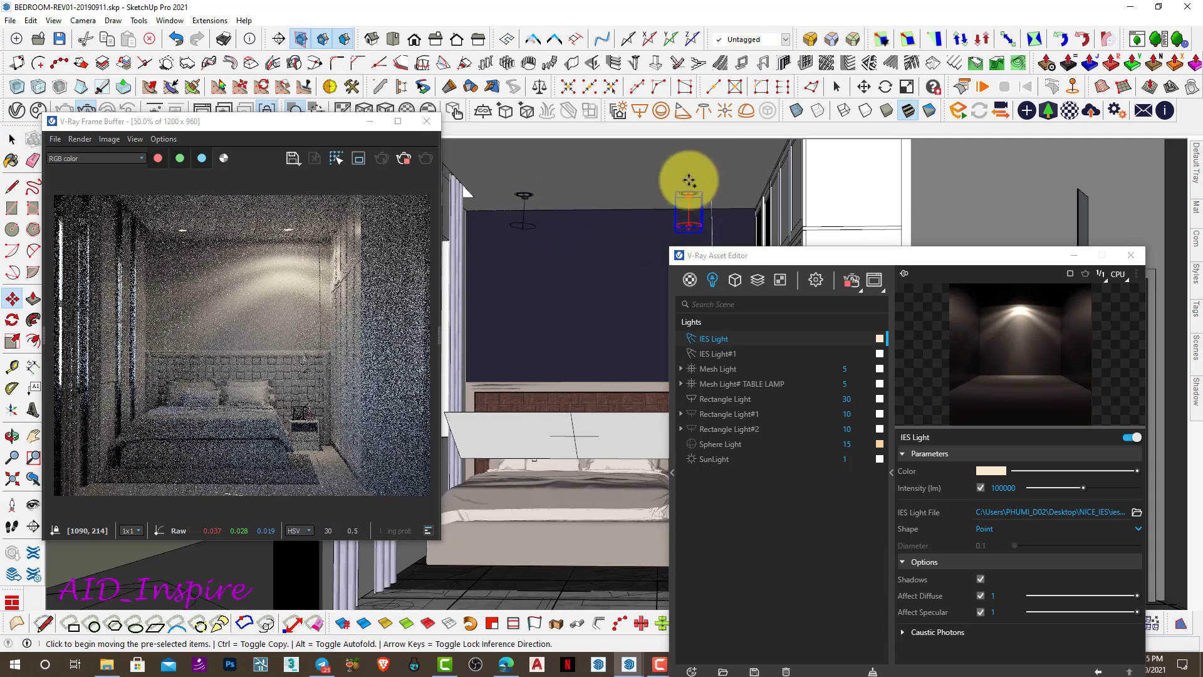
{"action": "left_click", "coordinate": [516, 181]}
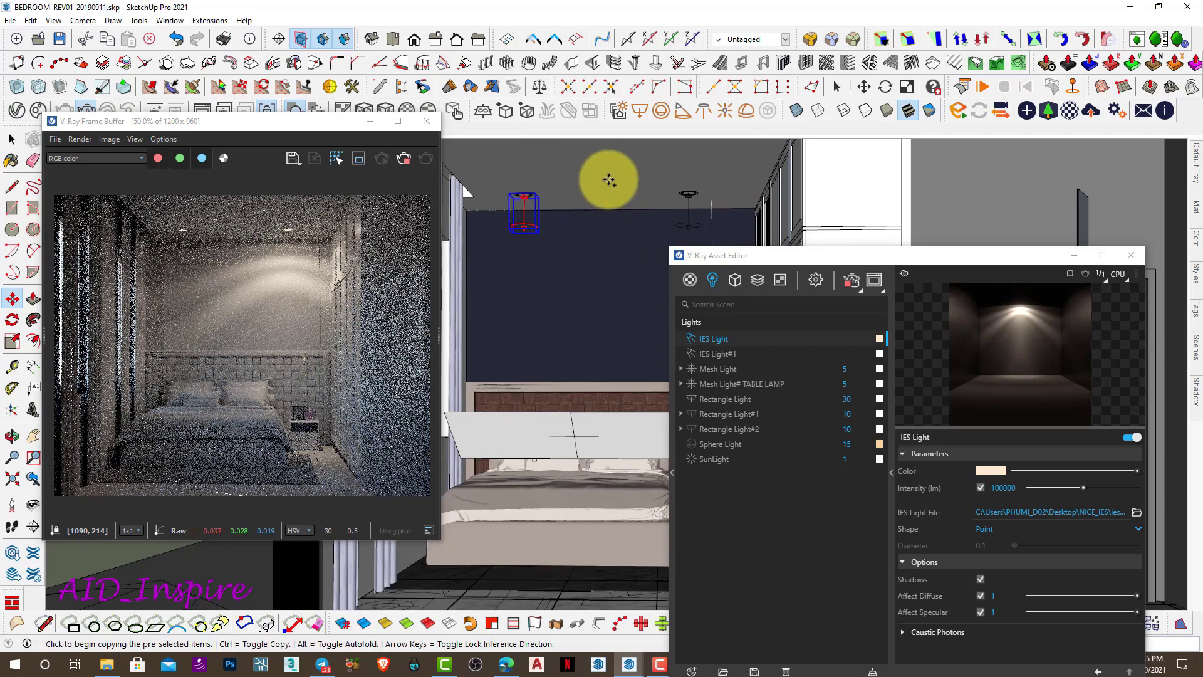
{"action": "key", "text": "space"}
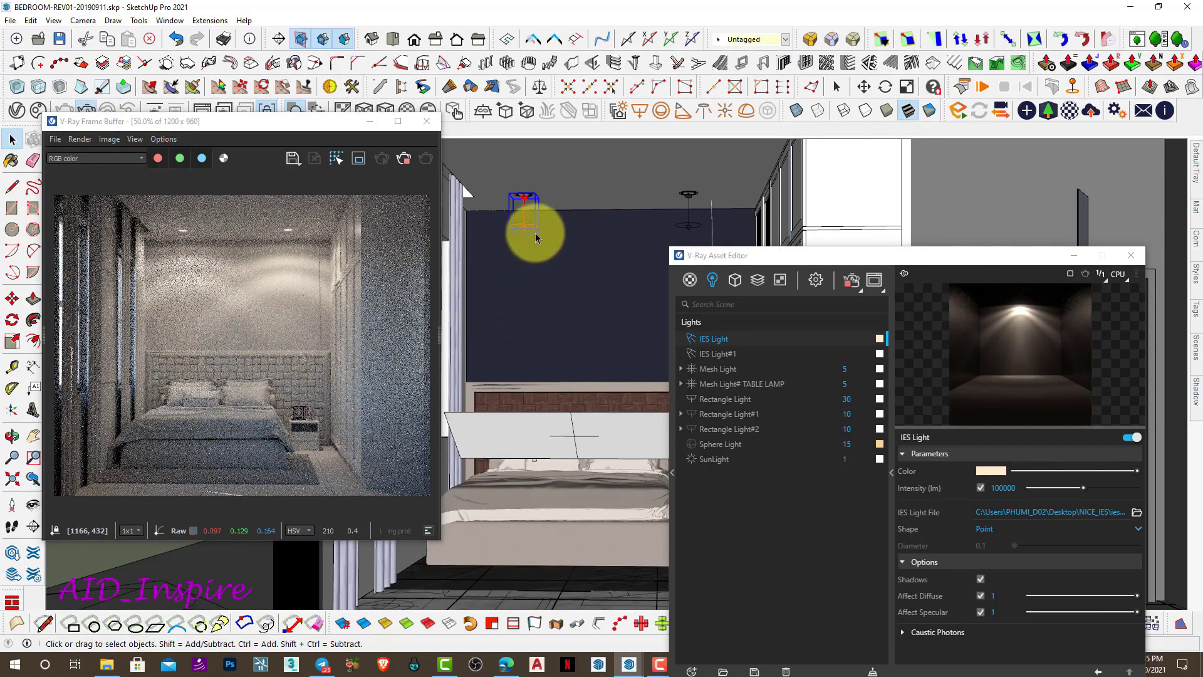
- Scale the IES light narrower, symmetrically about its centre
{"action": "key", "text": "s"}
{"action": "scroll", "coordinate": [536, 218], "scroll_direction": "up", "scroll_amount": 3}
{"action": "scroll", "coordinate": [536, 218], "scroll_direction": "up", "scroll_amount": 1}
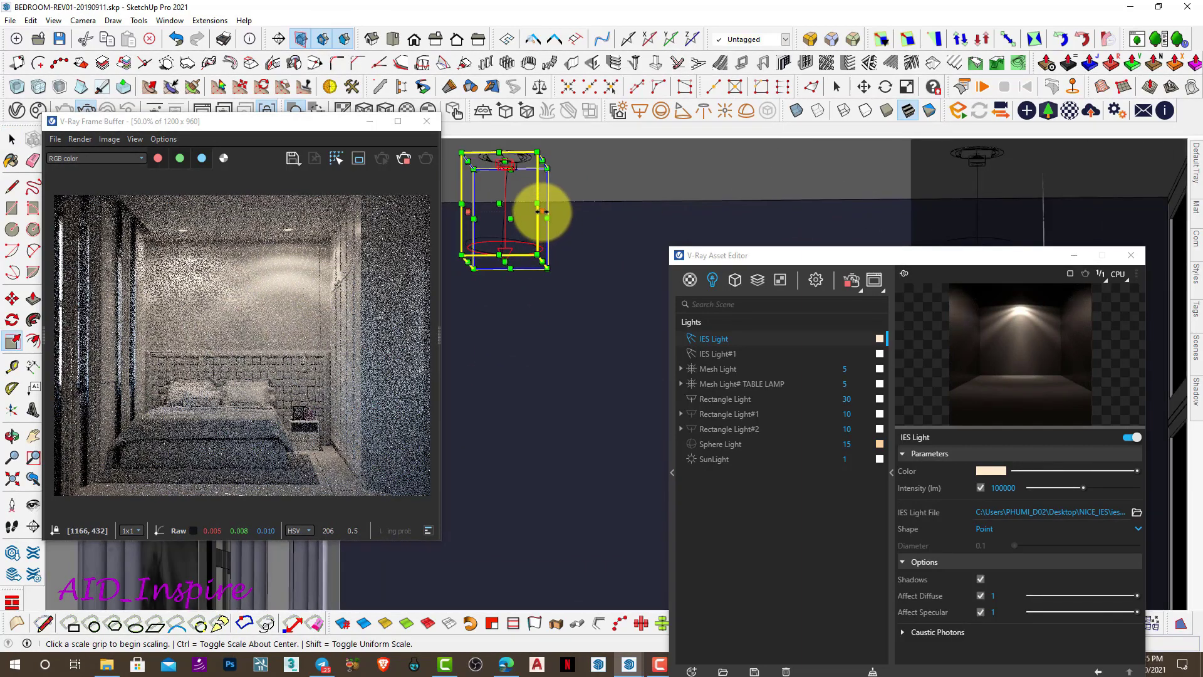
{"action": "left_click", "coordinate": [532, 211]}
{"action": "key", "text": "ctrl"}
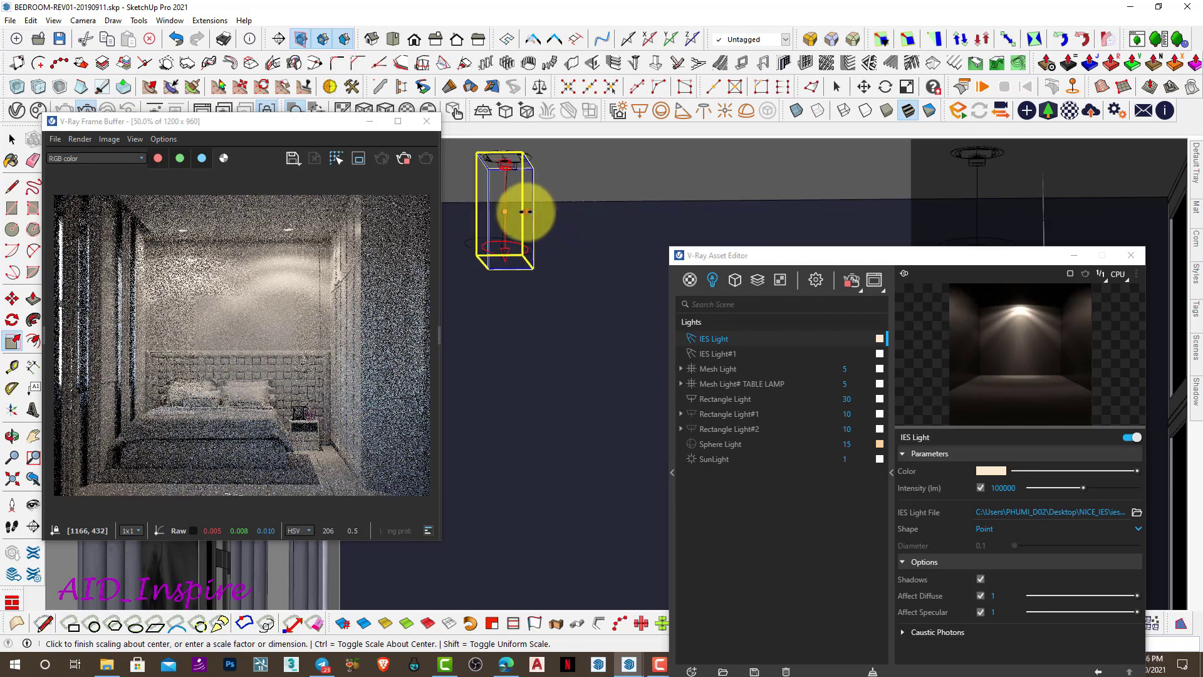
{"action": "left_click", "coordinate": [557, 219]}
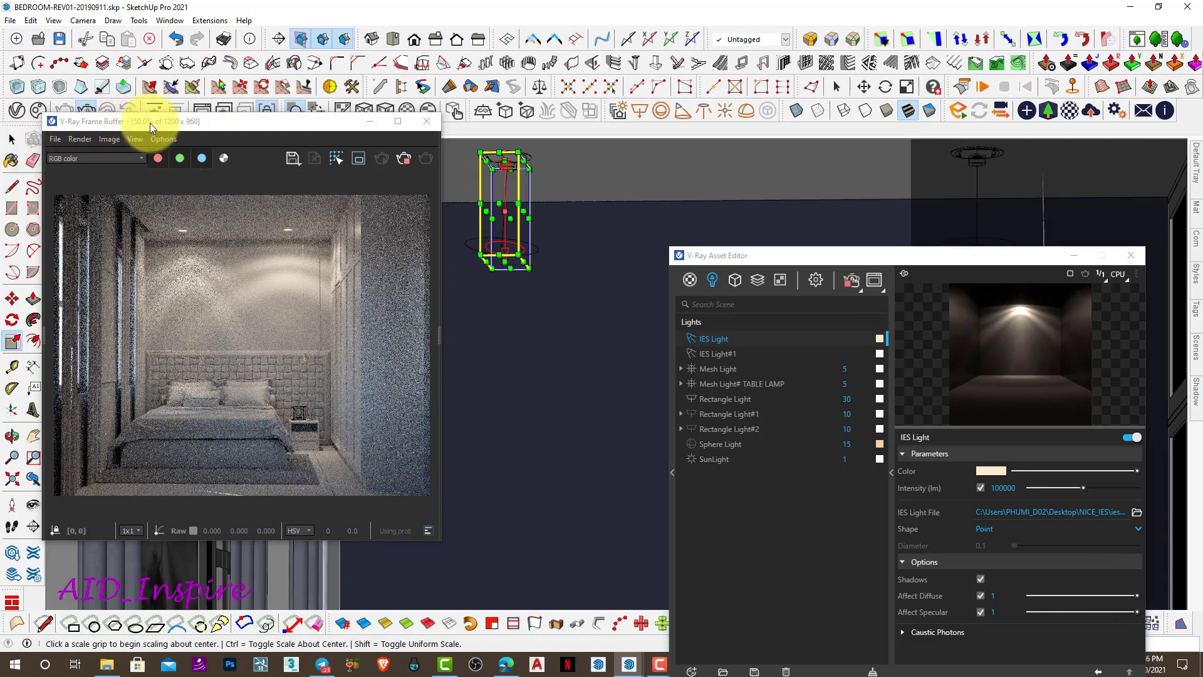
- Undo the scaling, deselect the light, and place render and light editor side by side
{"action": "left_click", "coordinate": [167, 274]}
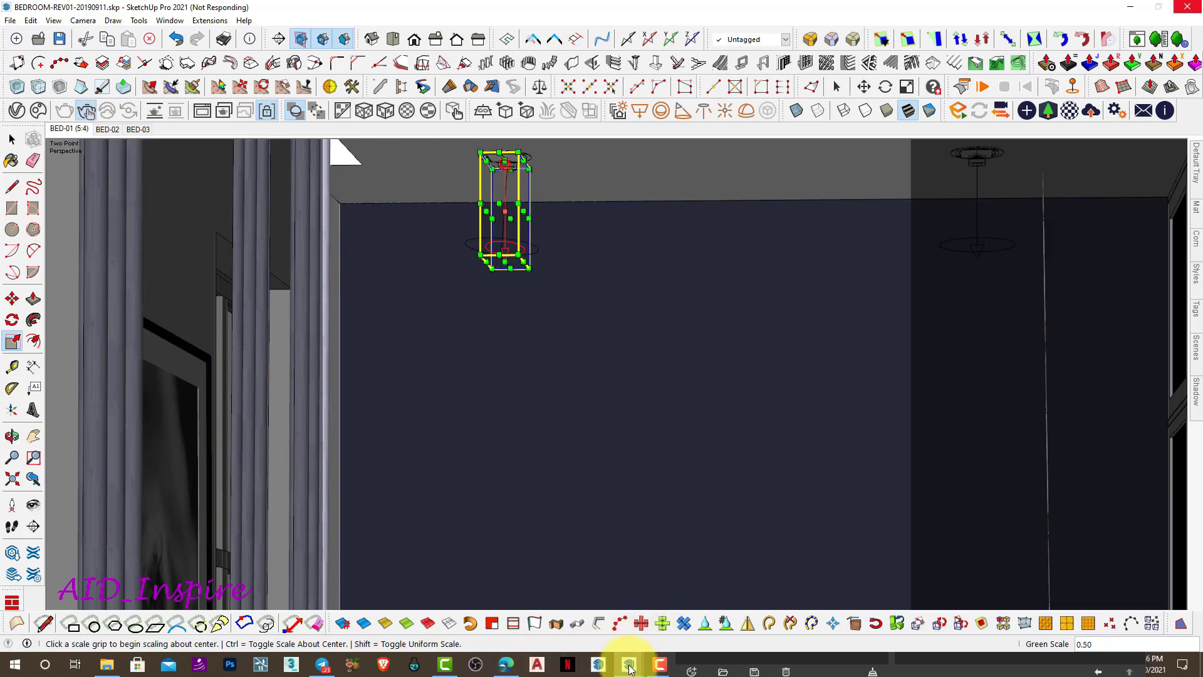
{"action": "mouse_move", "coordinate": [629, 664]}
{"action": "left_click", "coordinate": [658, 621]}
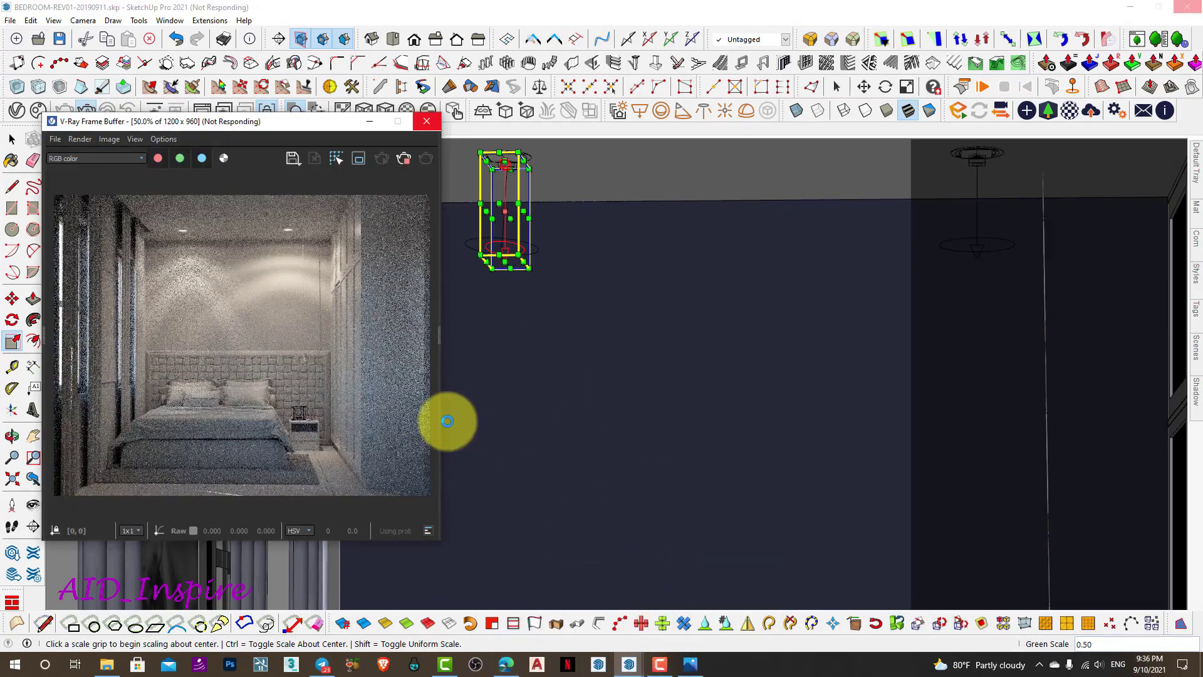
{"action": "left_click_drag", "start_coordinate": [222, 124], "coordinate": [210, 137]}
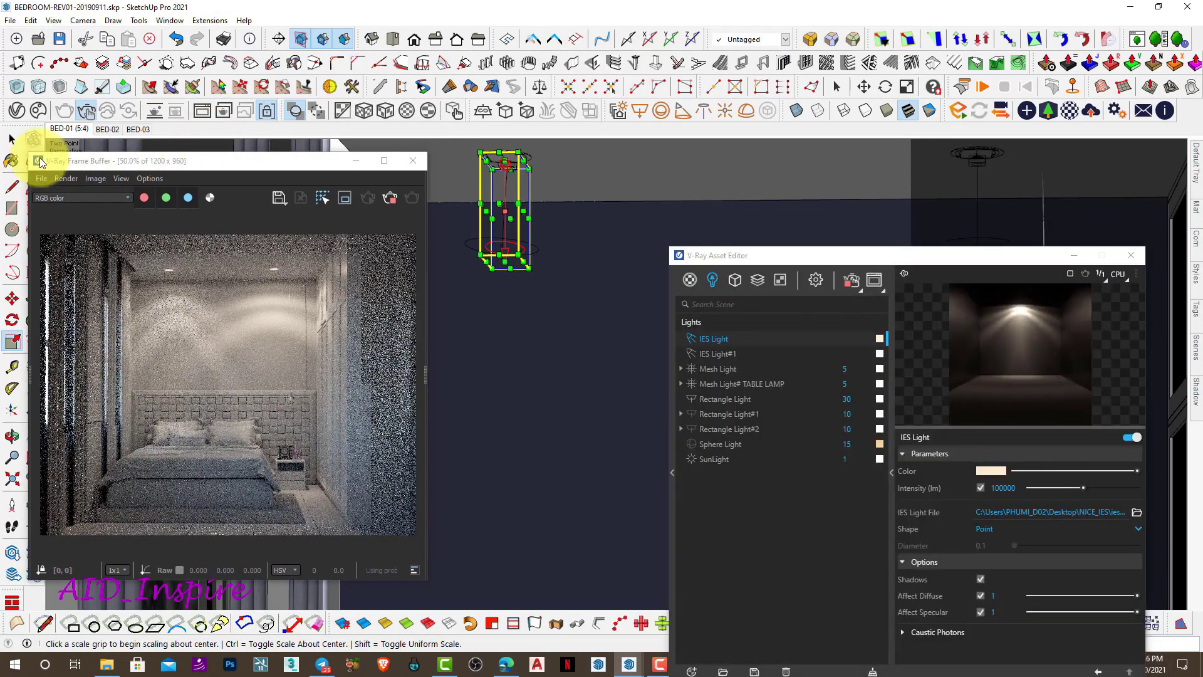
{"action": "left_click", "coordinate": [9, 142]}
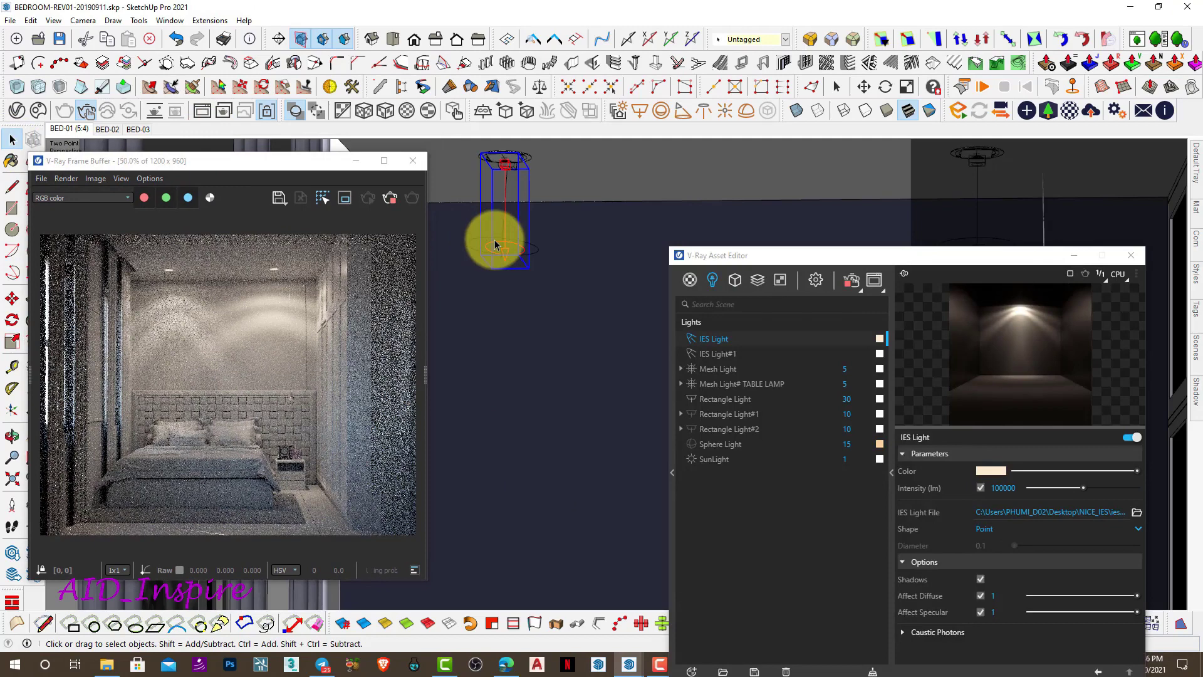
{"action": "key", "text": "ctrl+z"}
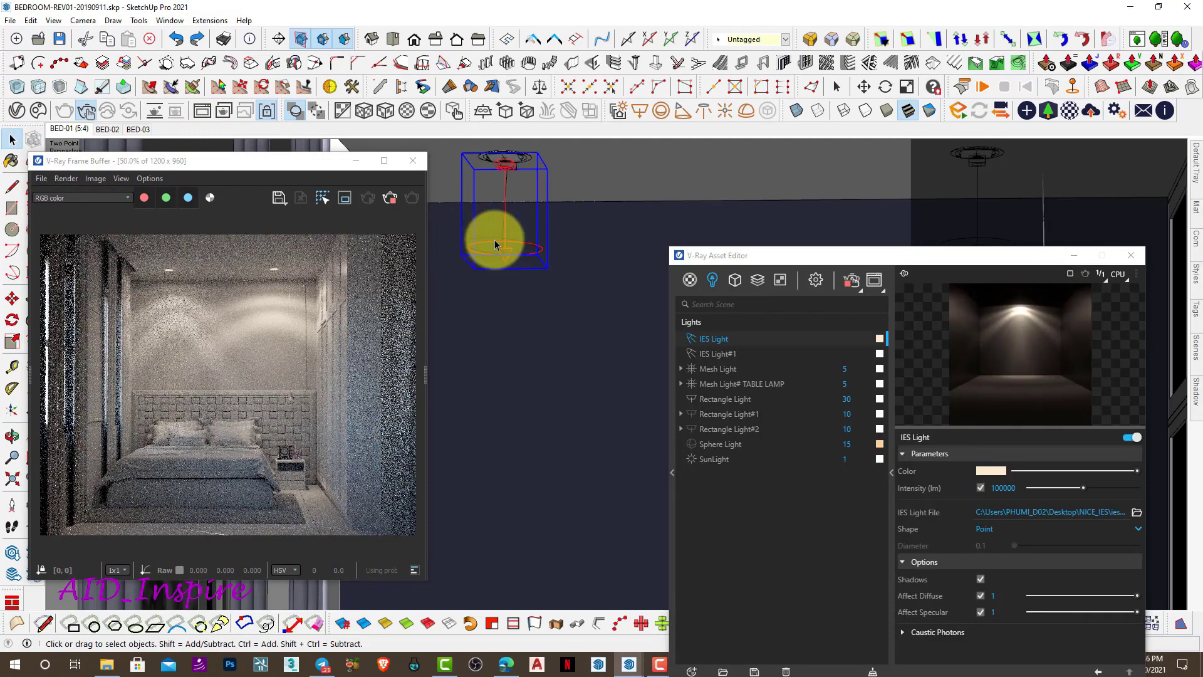
{"action": "left_click", "coordinate": [495, 244]}
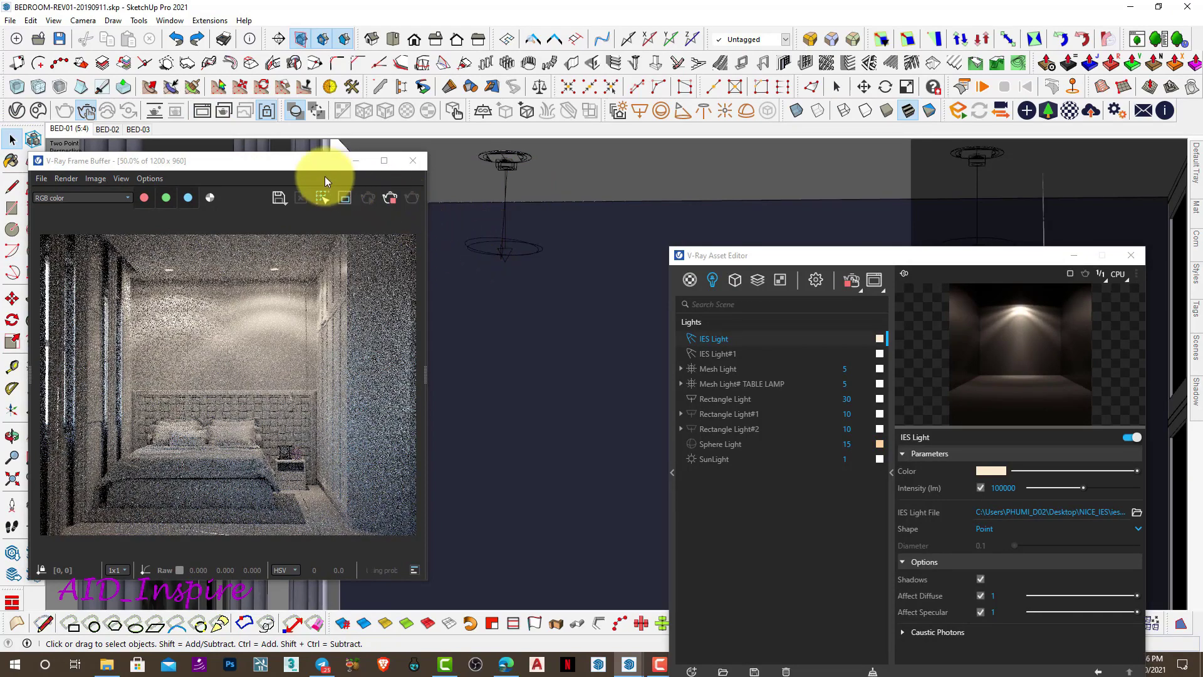
{"action": "left_click_drag", "start_coordinate": [325, 179], "coordinate": [319, 159]}
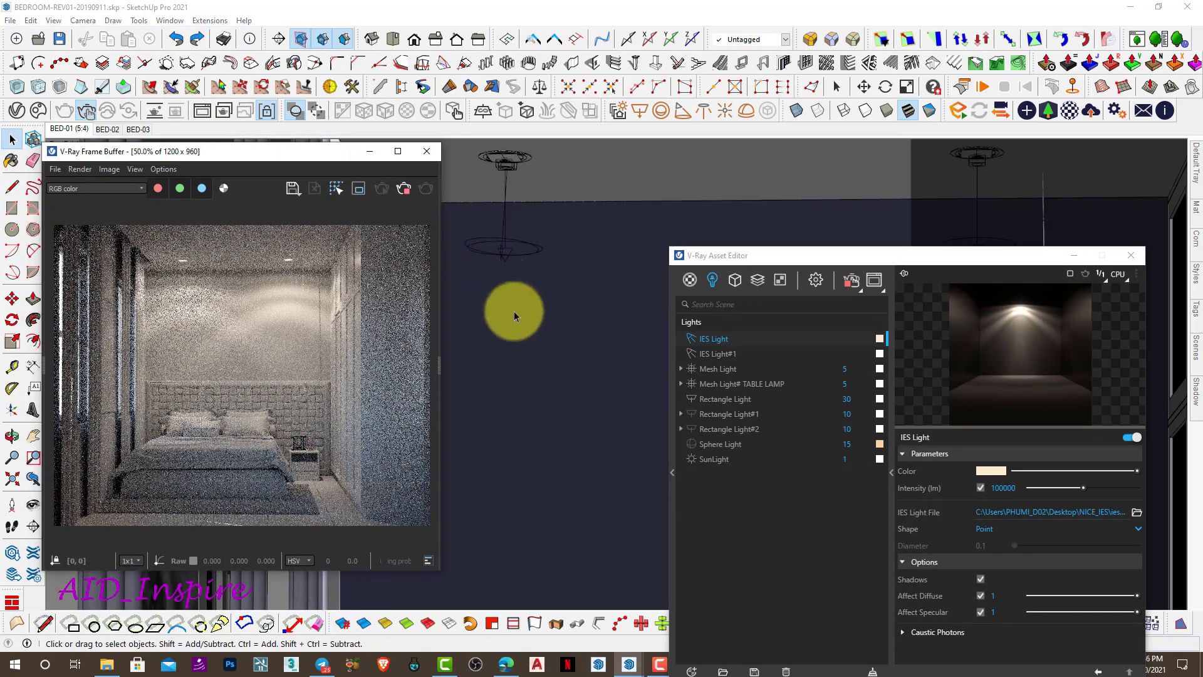
{"action": "left_click_drag", "start_coordinate": [704, 260], "coordinate": [714, 199]}
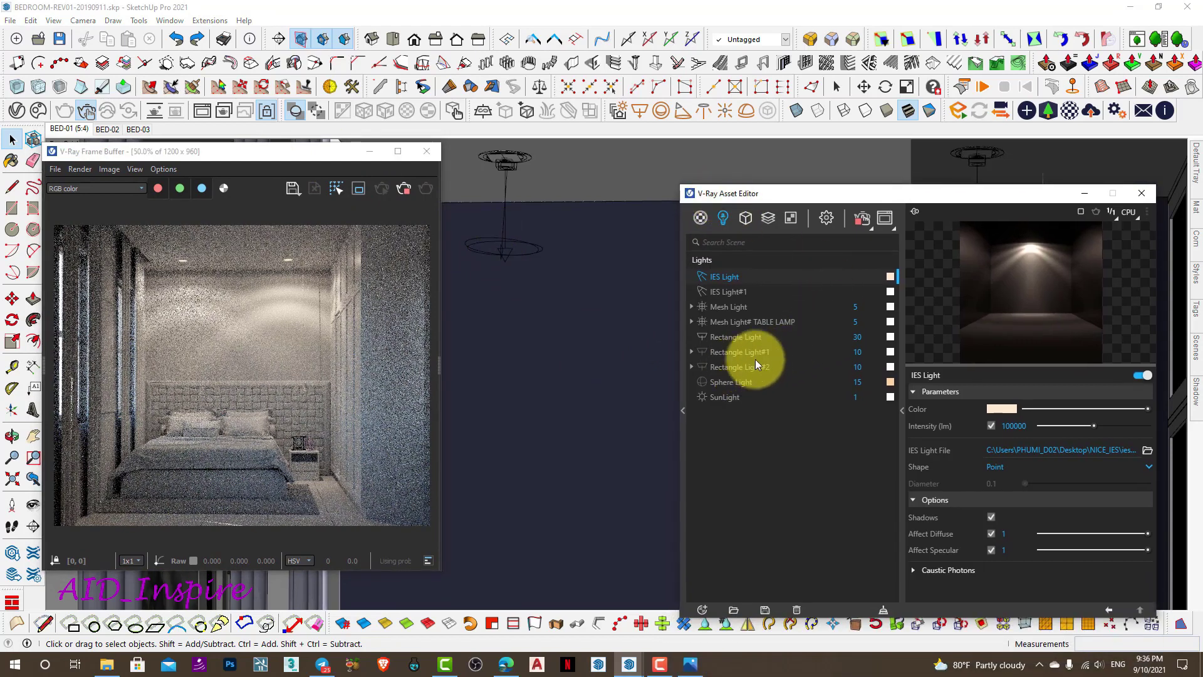
- Switch off IES Light and override IES Light#1's intensity to 100000 lm
{"action": "left_click", "coordinate": [703, 277]}
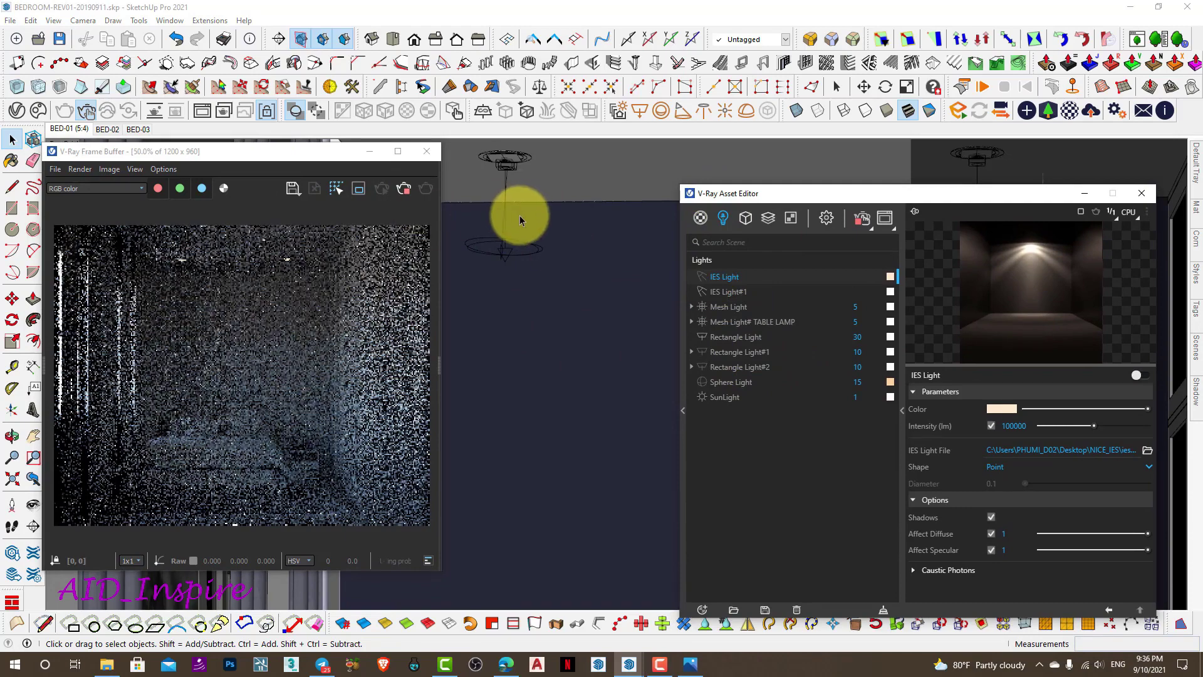
{"action": "left_click", "coordinate": [728, 292]}
{"action": "left_click_drag", "start_coordinate": [742, 198], "coordinate": [754, 176]}
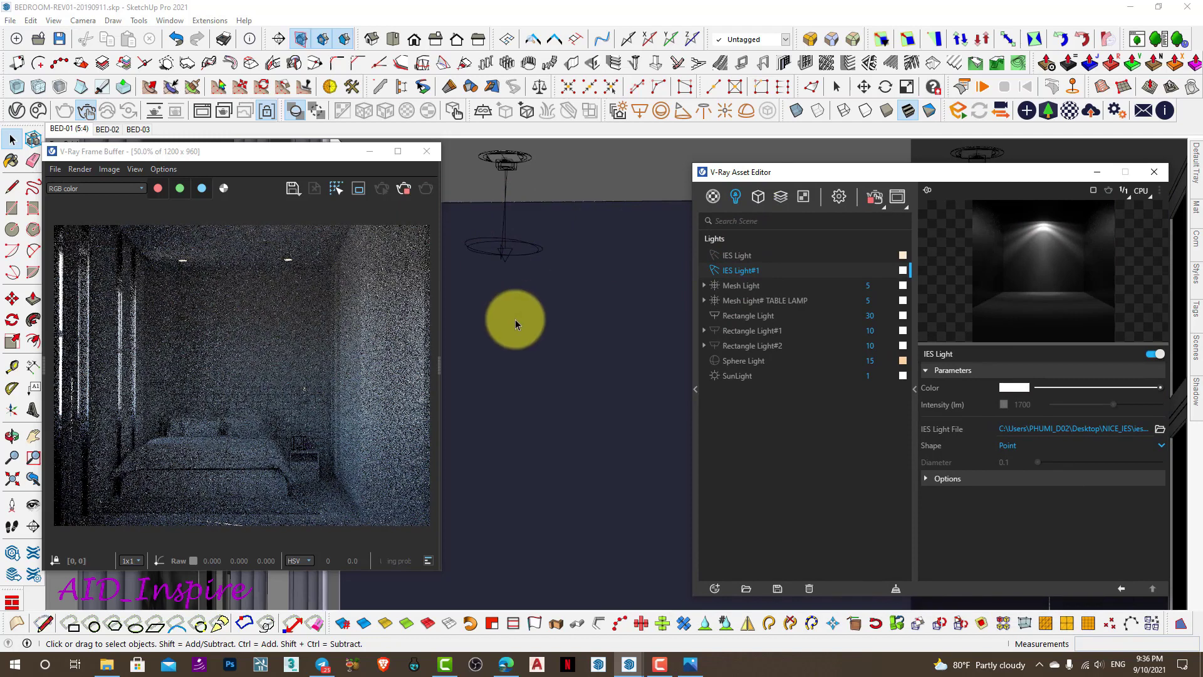
{"action": "left_click", "coordinate": [1005, 405]}
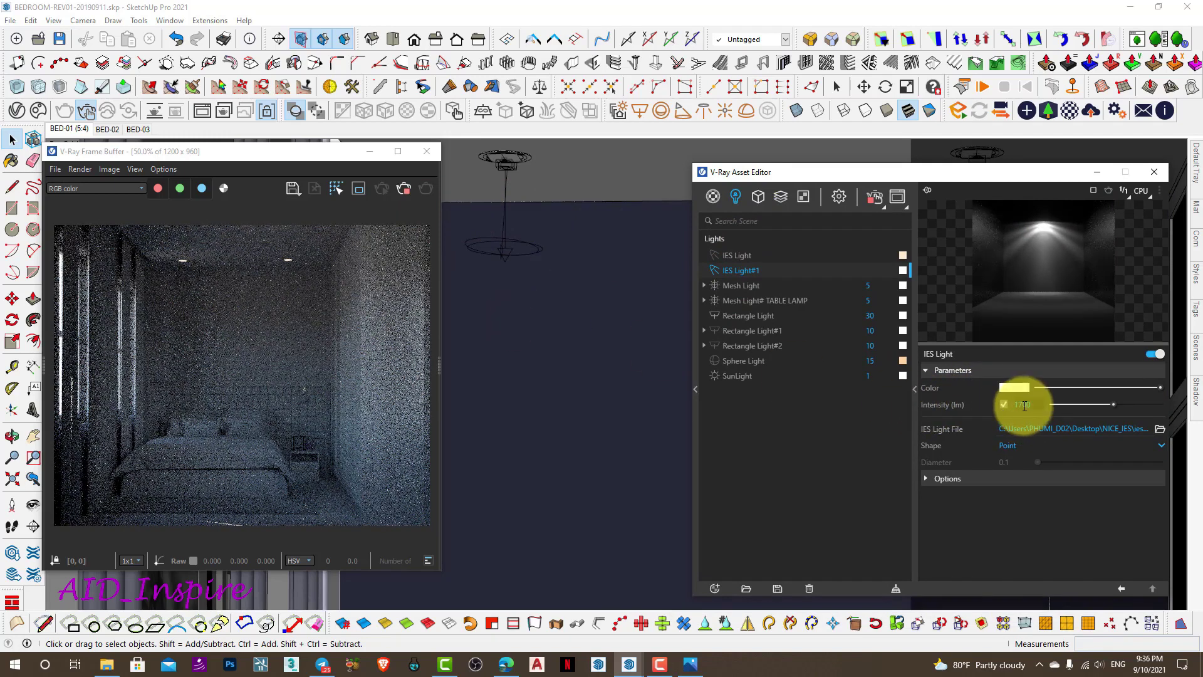
{"action": "type", "text": "1"}
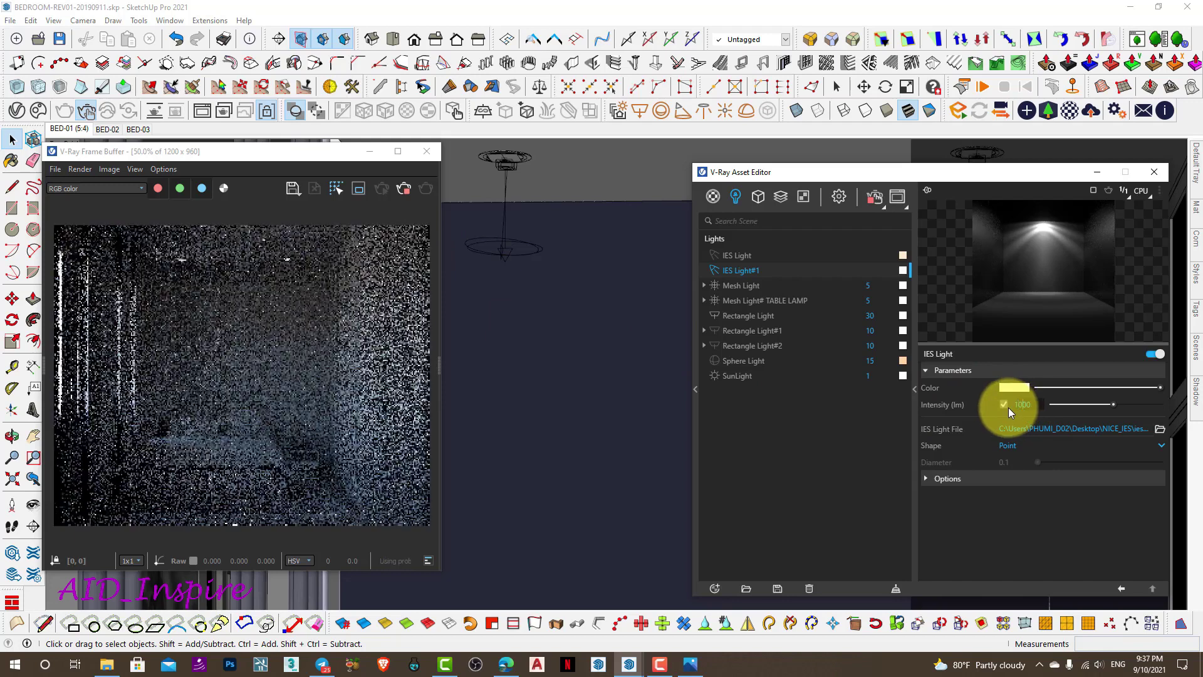
{"action": "type", "text": "0"}
{"action": "key", "text": "Return"}
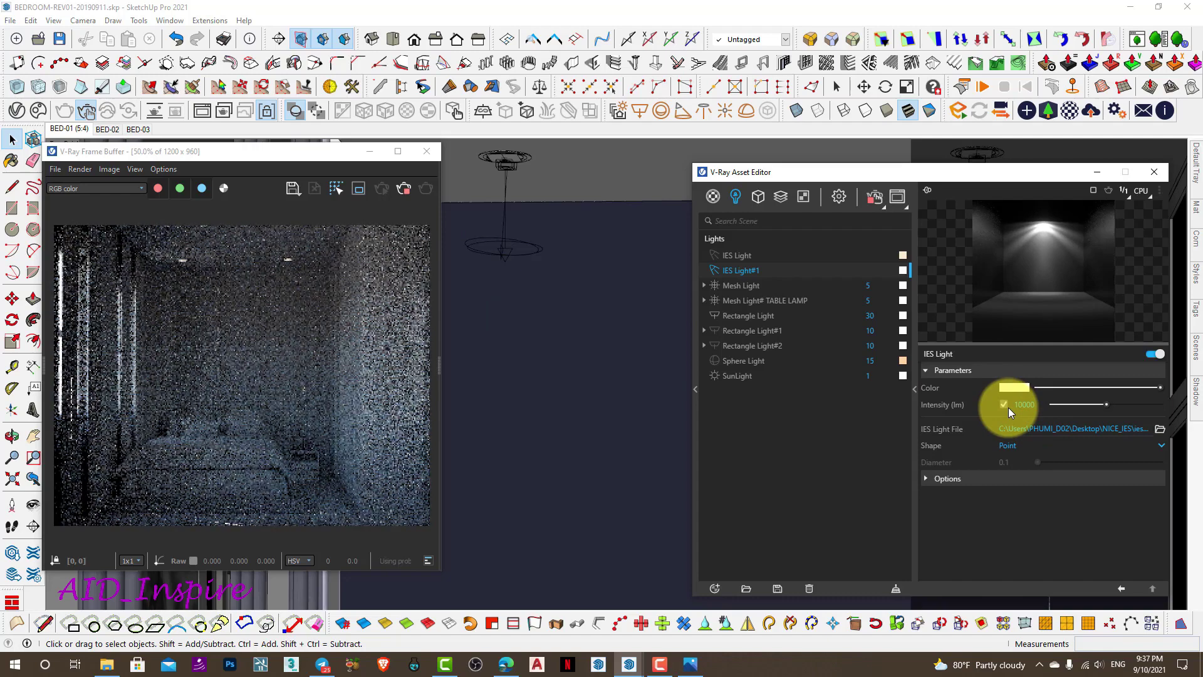
{"action": "left_click_drag", "start_coordinate": [243, 155], "coordinate": [284, 146]}
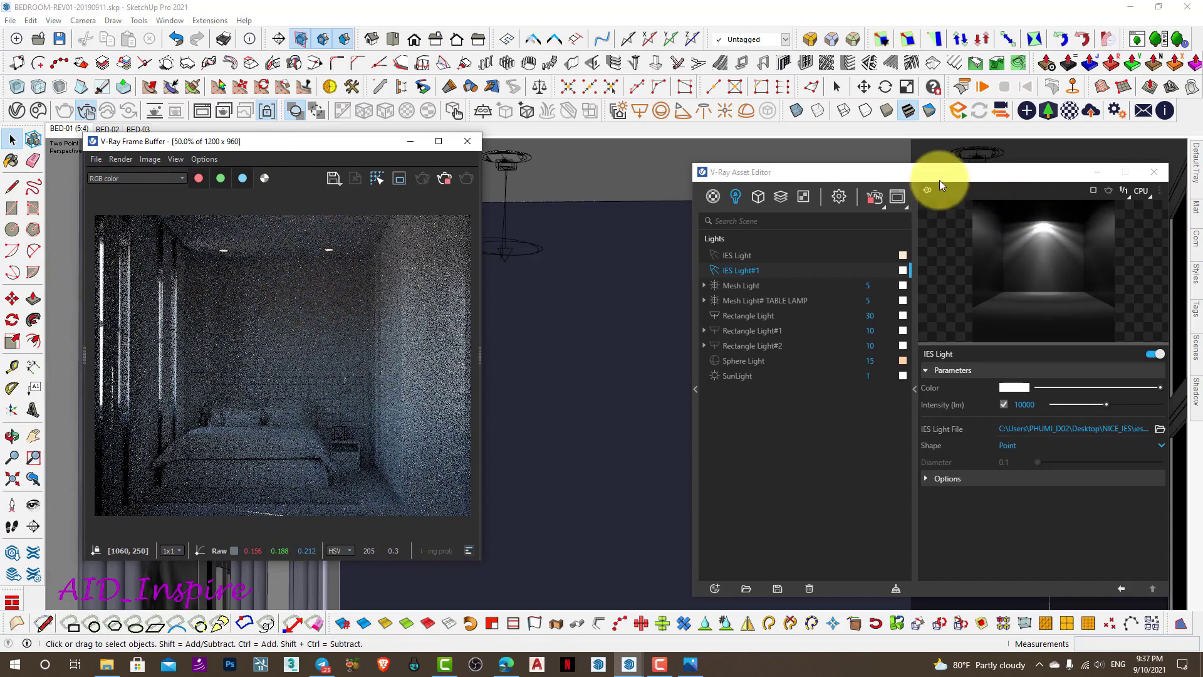
{"action": "left_click_drag", "start_coordinate": [940, 181], "coordinate": [929, 155]}
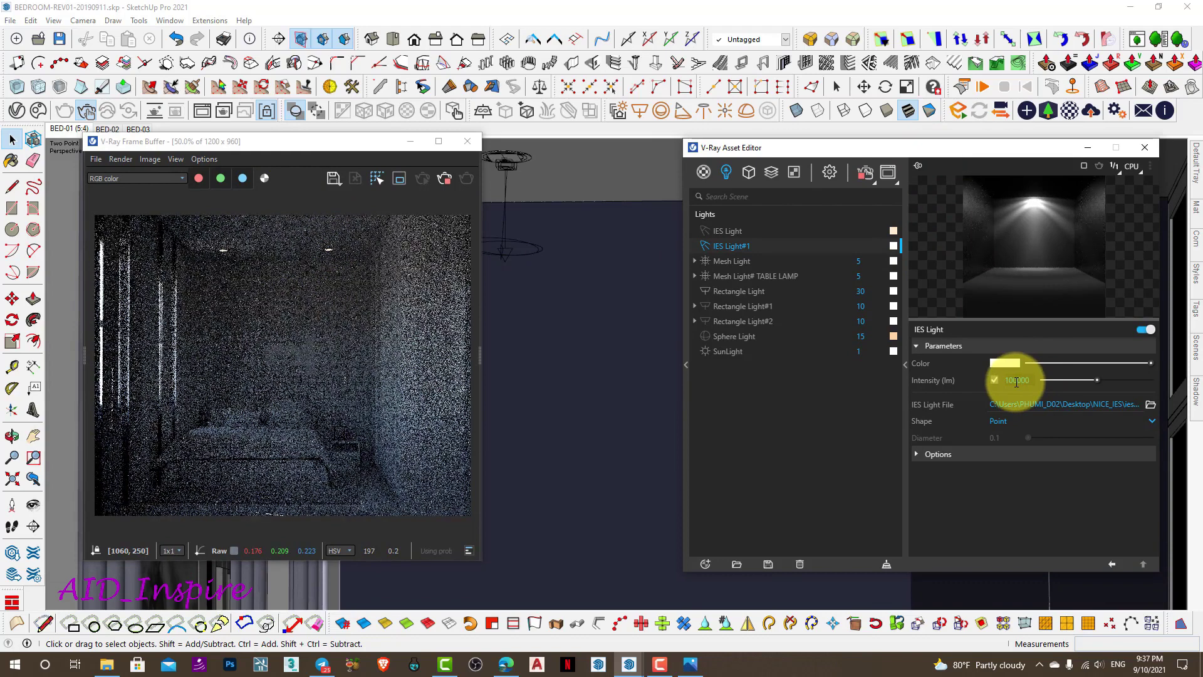
- Lower the IES light slightly under its ceiling fixture, then return to scene BED-01
{"action": "left_click", "coordinate": [502, 248]}
{"action": "scroll", "coordinate": [507, 169], "scroll_direction": "up", "scroll_amount": 2}
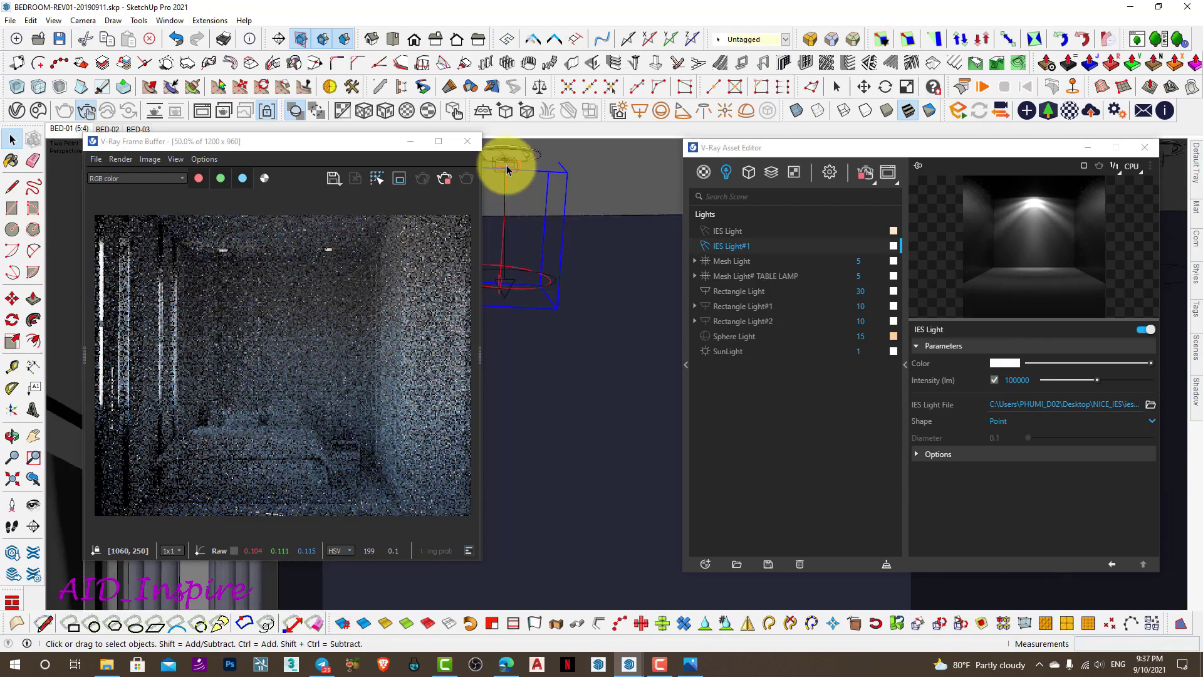
{"action": "mouse_move", "coordinate": [508, 169]}
{"action": "middle_mouse_down"}
{"action": "mouse_move", "coordinate": [706, 298]}
{"action": "mouse_move", "coordinate": [671, 314]}
{"action": "mouse_move", "coordinate": [537, 236]}
{"action": "mouse_move", "coordinate": [170, 185]}
{"action": "mouse_move", "coordinate": [471, 247]}
{"action": "middle_mouse_up"}
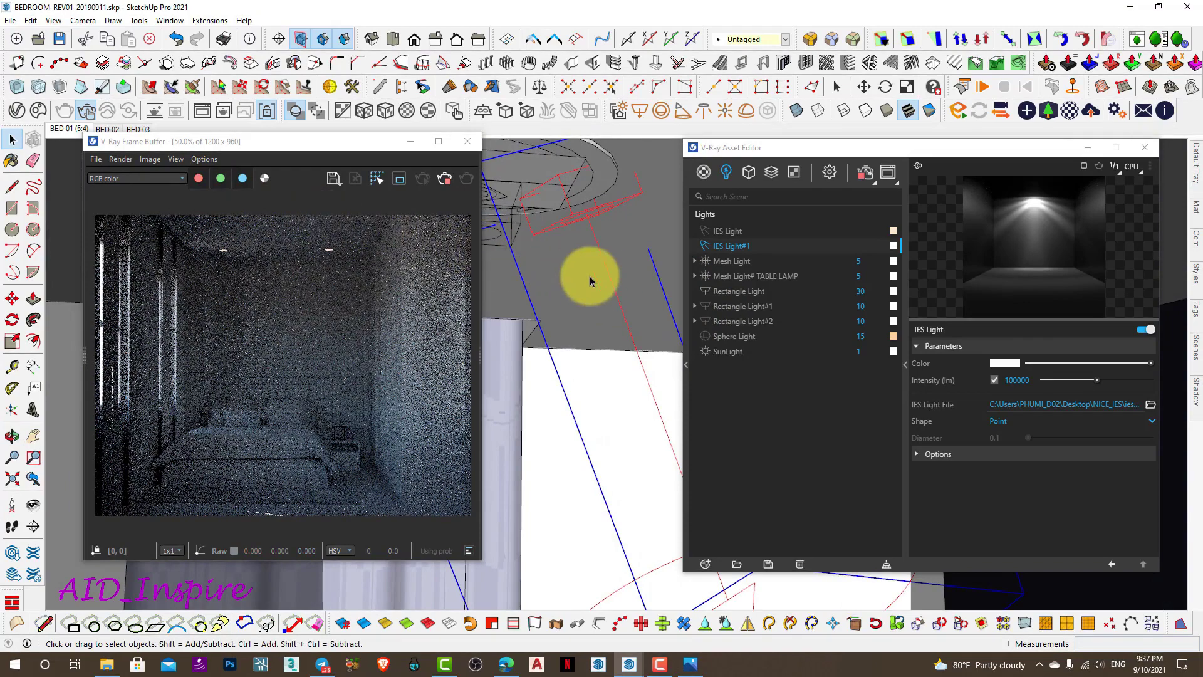
{"action": "key", "text": "m"}
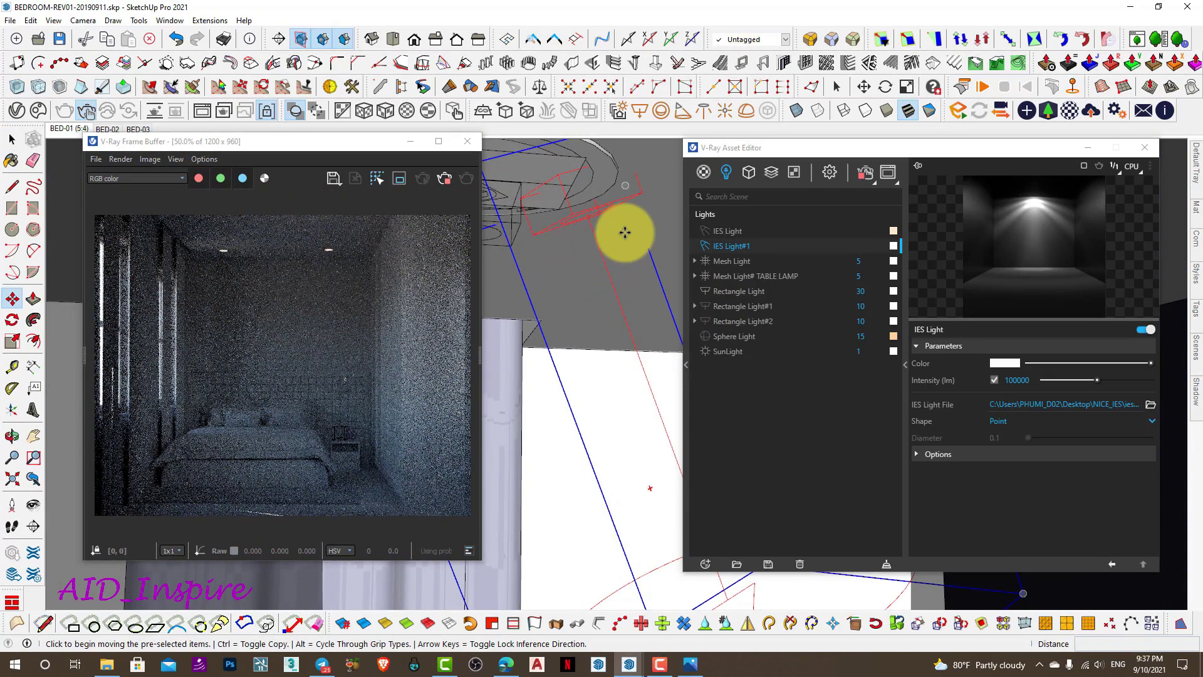
{"action": "left_click", "coordinate": [625, 232]}
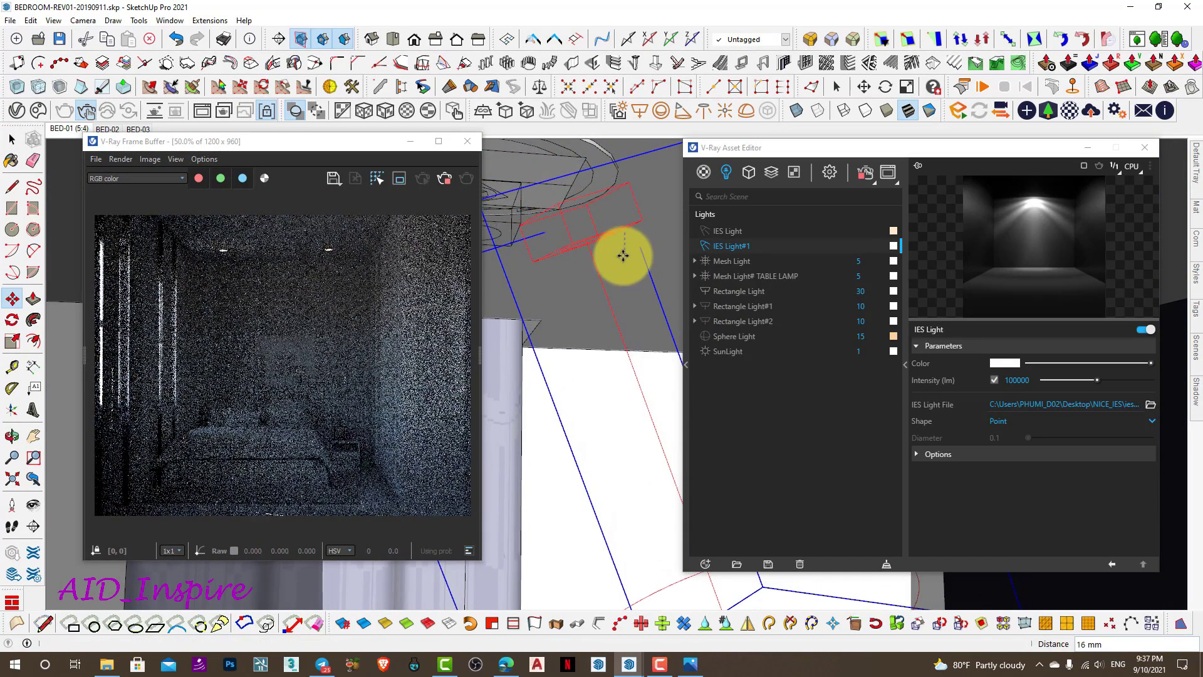
{"action": "left_click", "coordinate": [623, 256]}
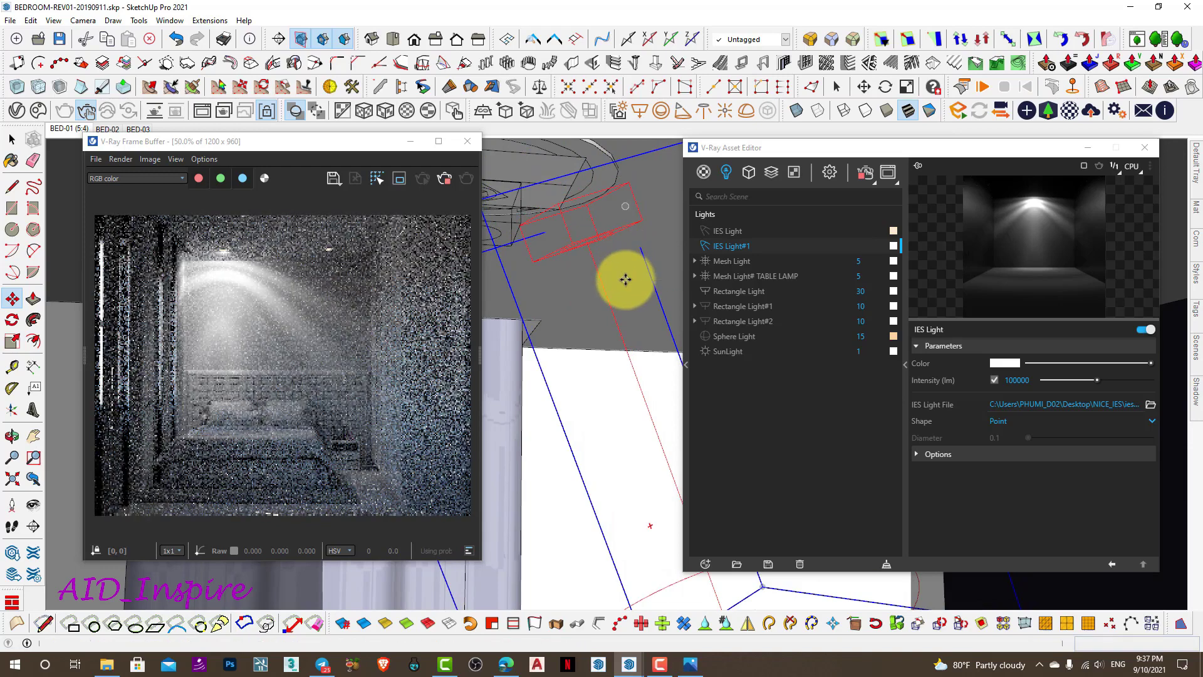
{"action": "key", "text": "space"}
{"action": "middle_click_drag", "start_coordinate": [577, 228], "coordinate": [617, 252]}
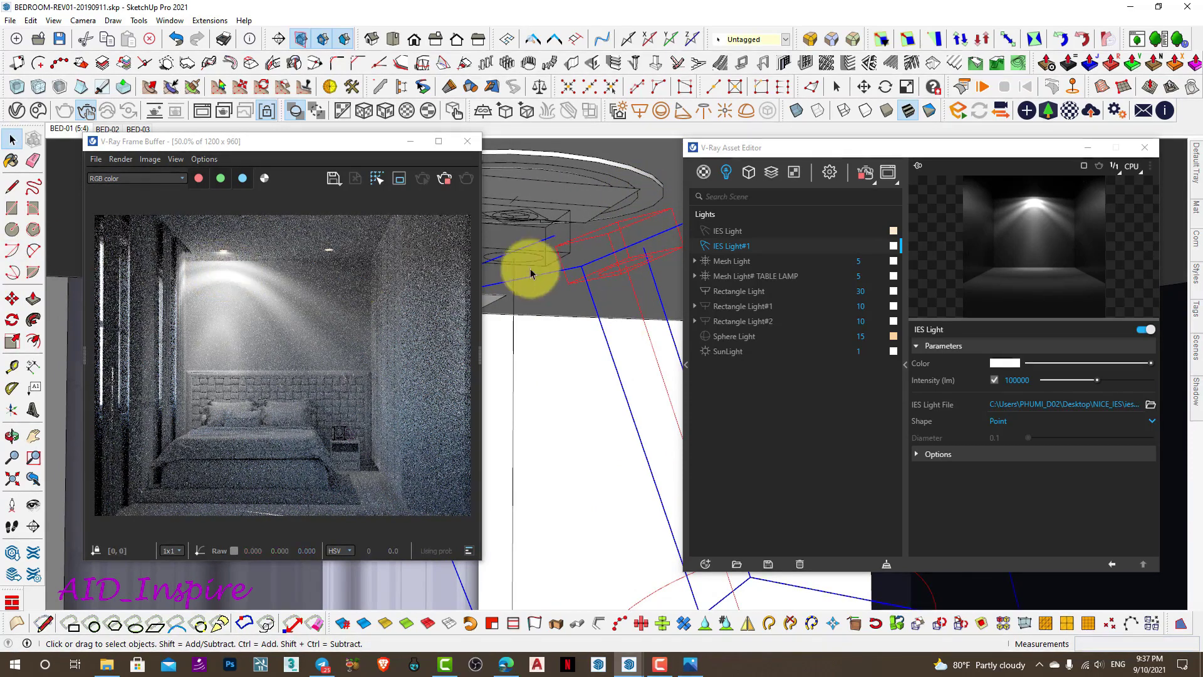
{"action": "left_click", "coordinate": [65, 130]}
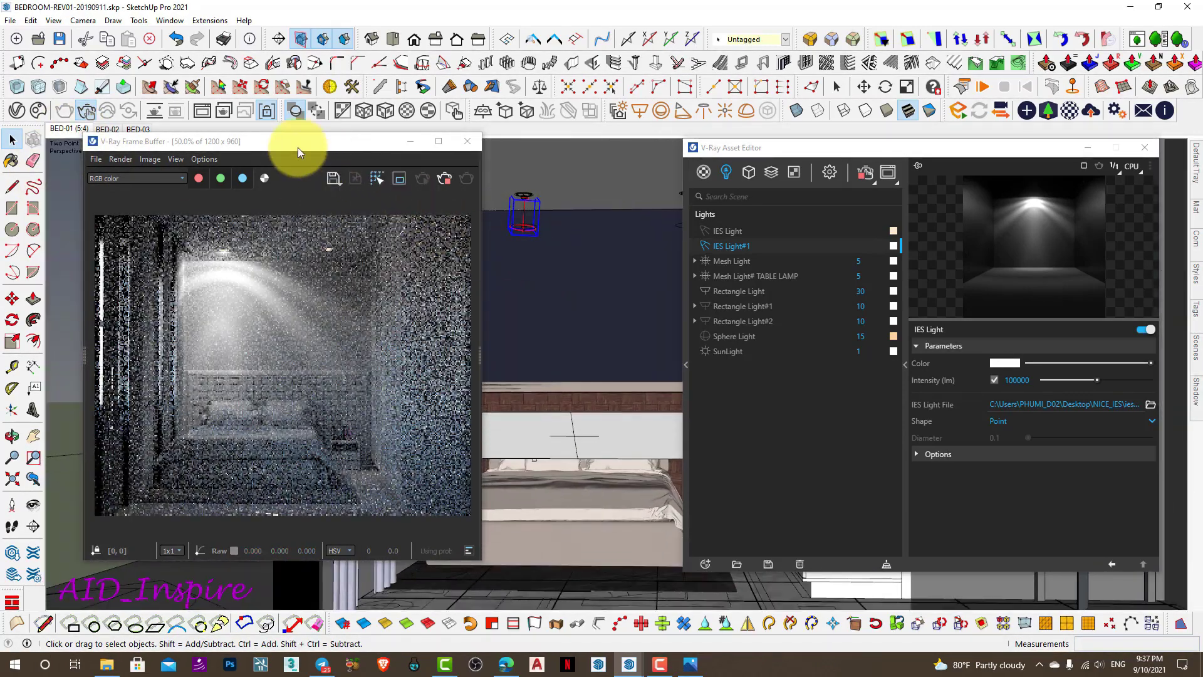
- Copy the IES light to the second ceiling spot on the right
{"action": "left_click_drag", "start_coordinate": [298, 148], "coordinate": [248, 134]}
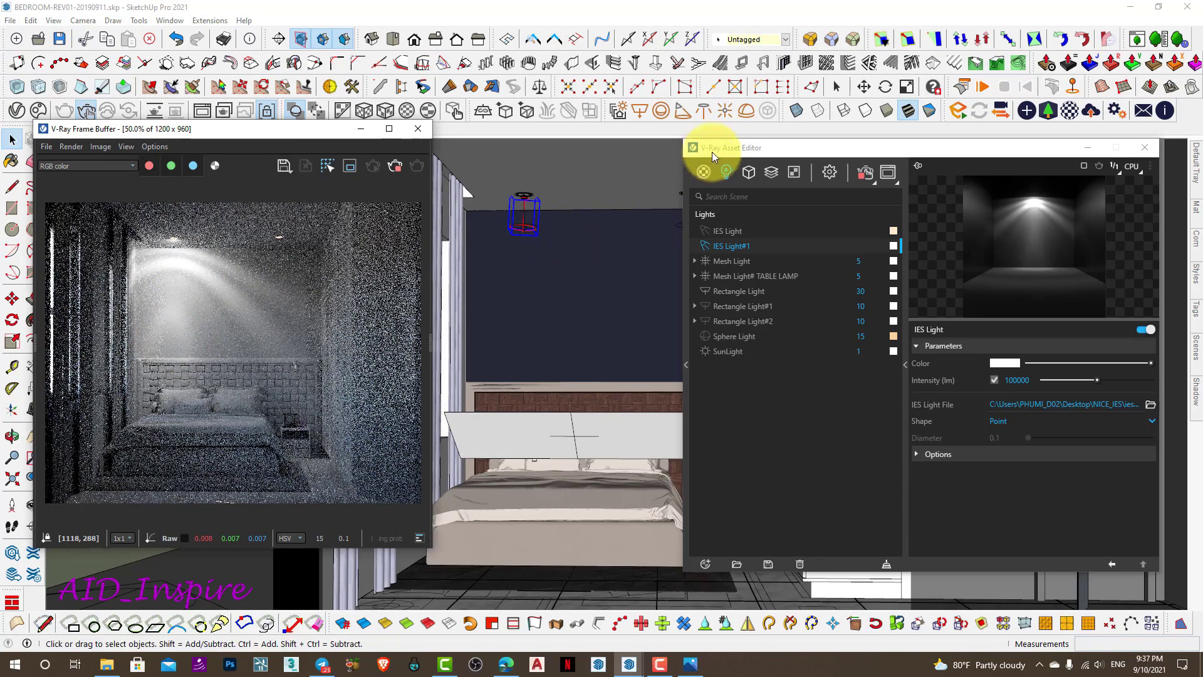
{"action": "left_click_drag", "start_coordinate": [712, 151], "coordinate": [772, 242]}
{"action": "left_click", "coordinate": [529, 236]}
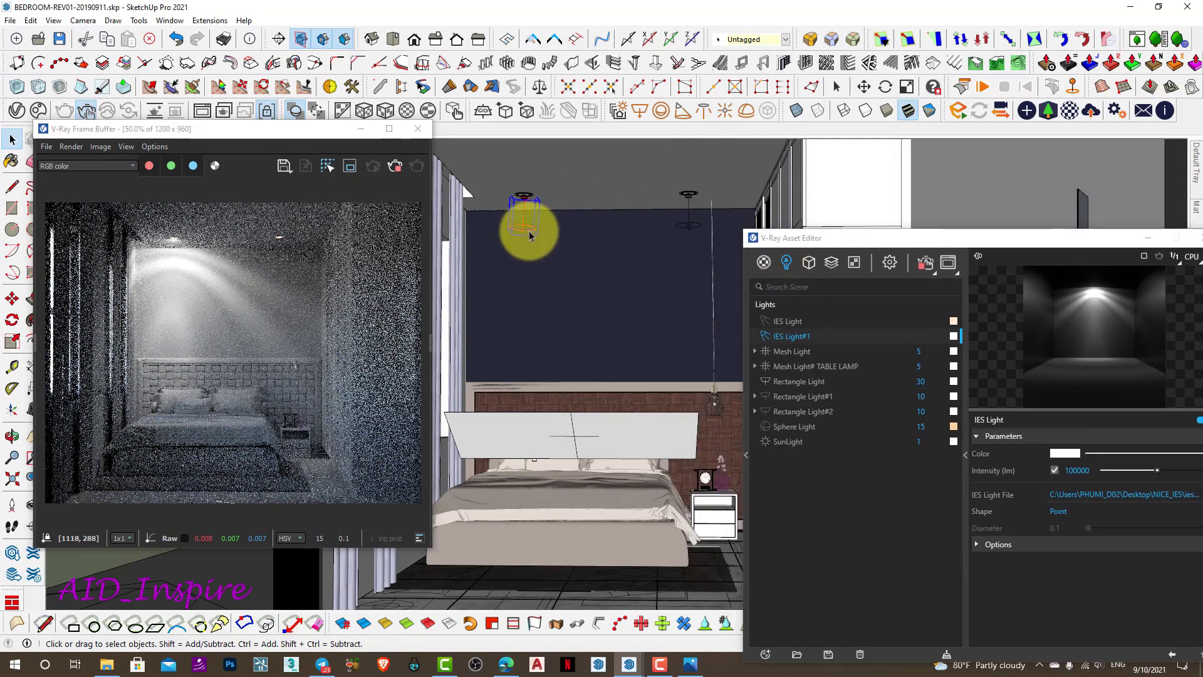
{"action": "key", "text": "m"}
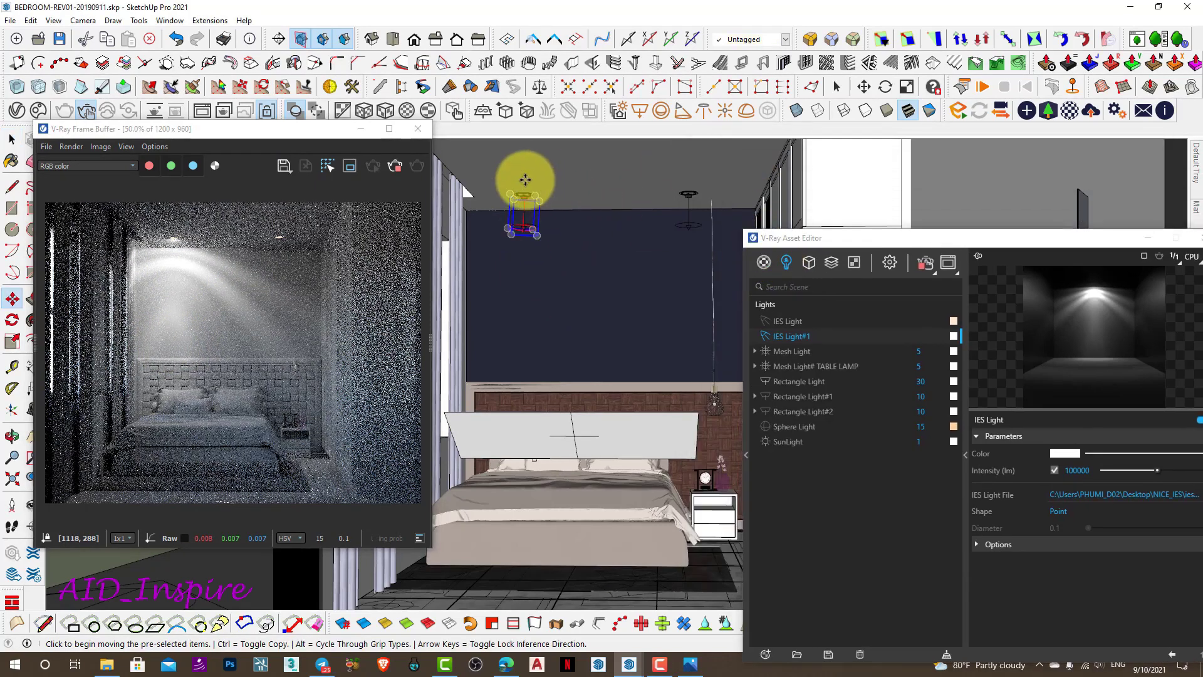
{"action": "left_click", "coordinate": [525, 180]}
{"action": "key", "text": "ctrl"}
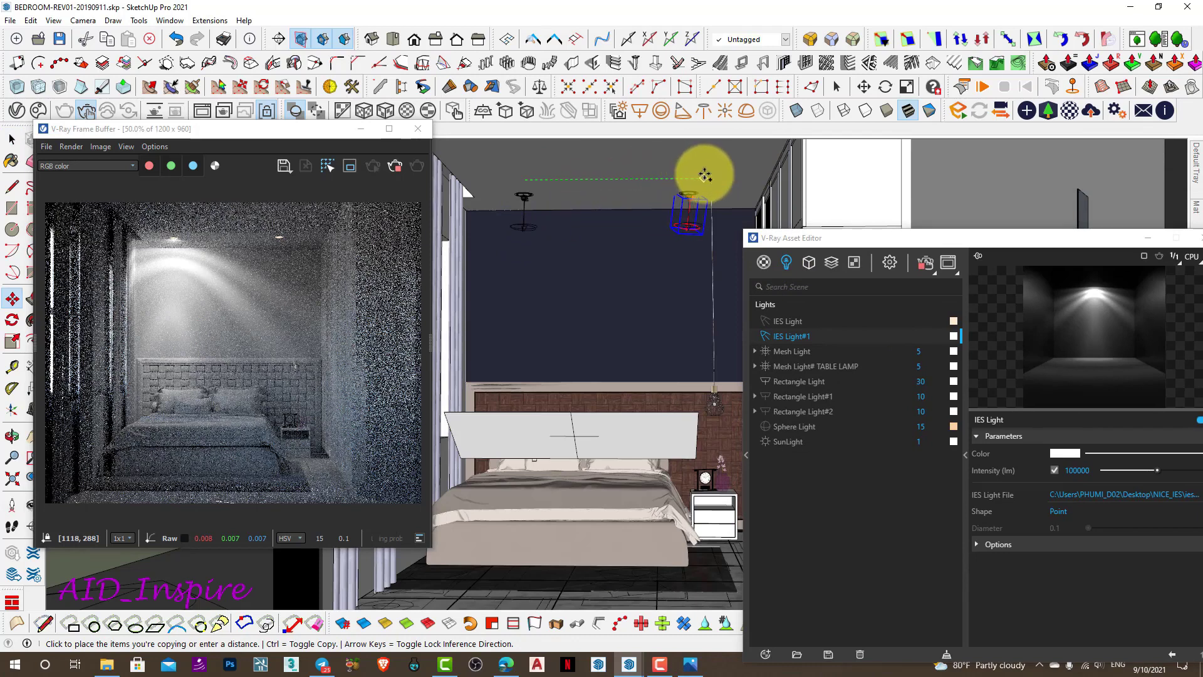
{"action": "left_click", "coordinate": [705, 176]}
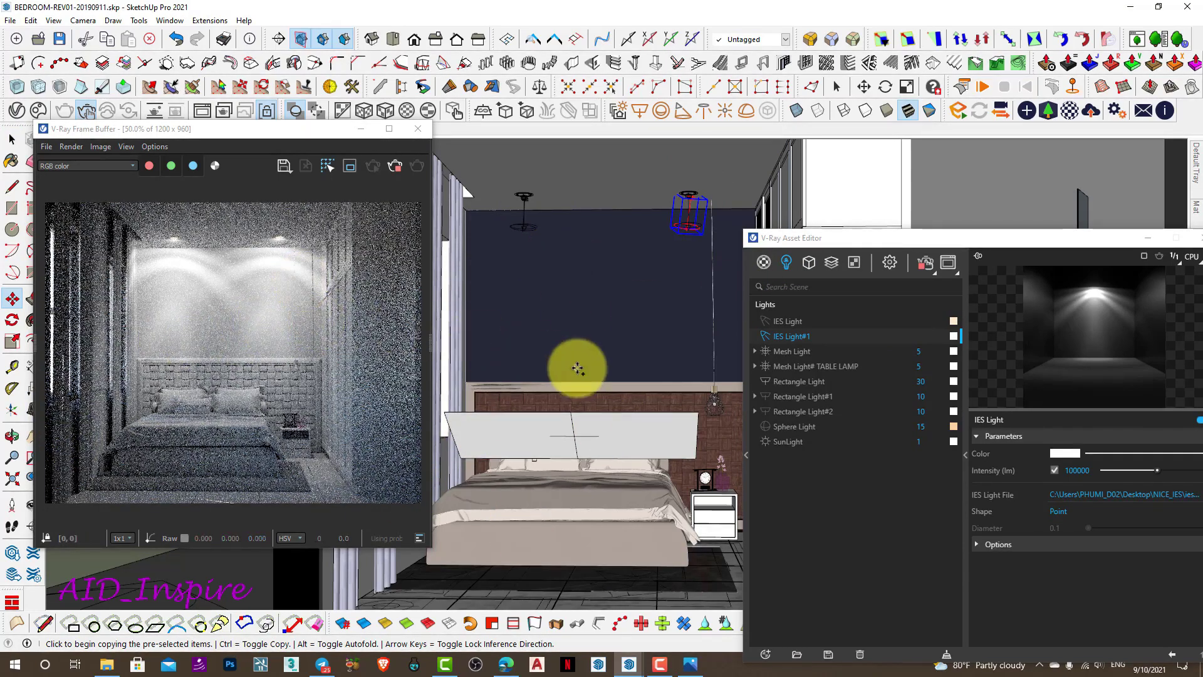
- Return to selecting and rearrange the render and light editor windows
{"action": "left_click_drag", "start_coordinate": [221, 137], "coordinate": [283, 137]}
{"action": "left_click", "coordinate": [11, 141]}
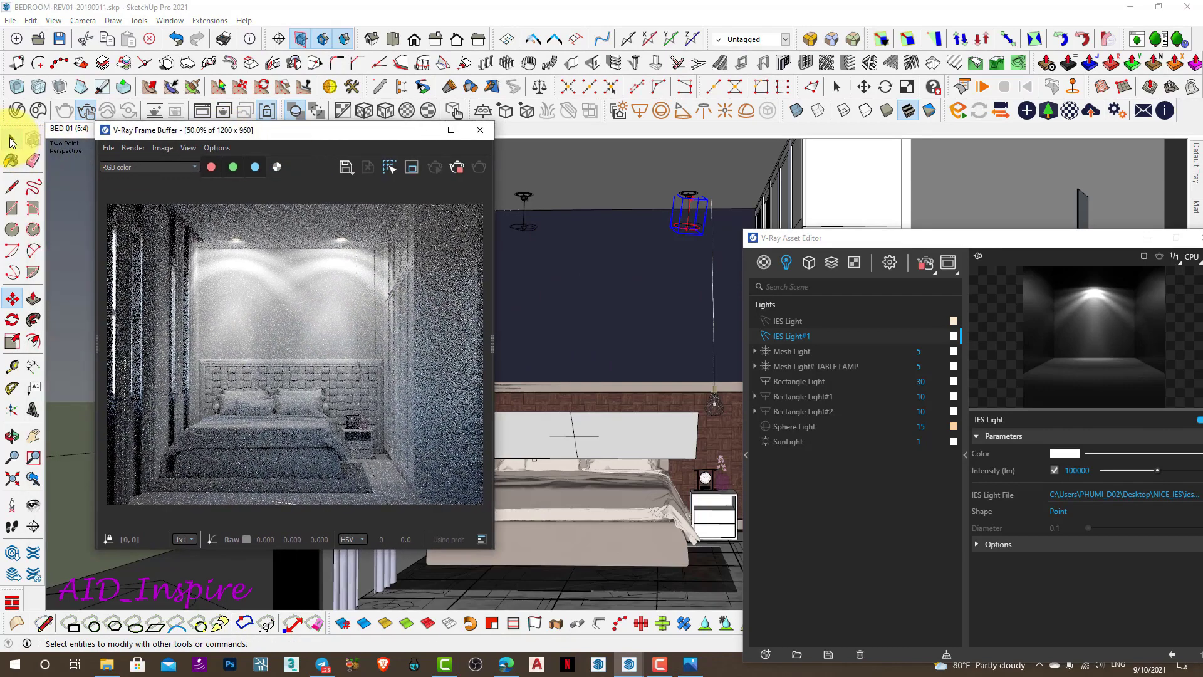
{"action": "left_click", "coordinate": [12, 142]}
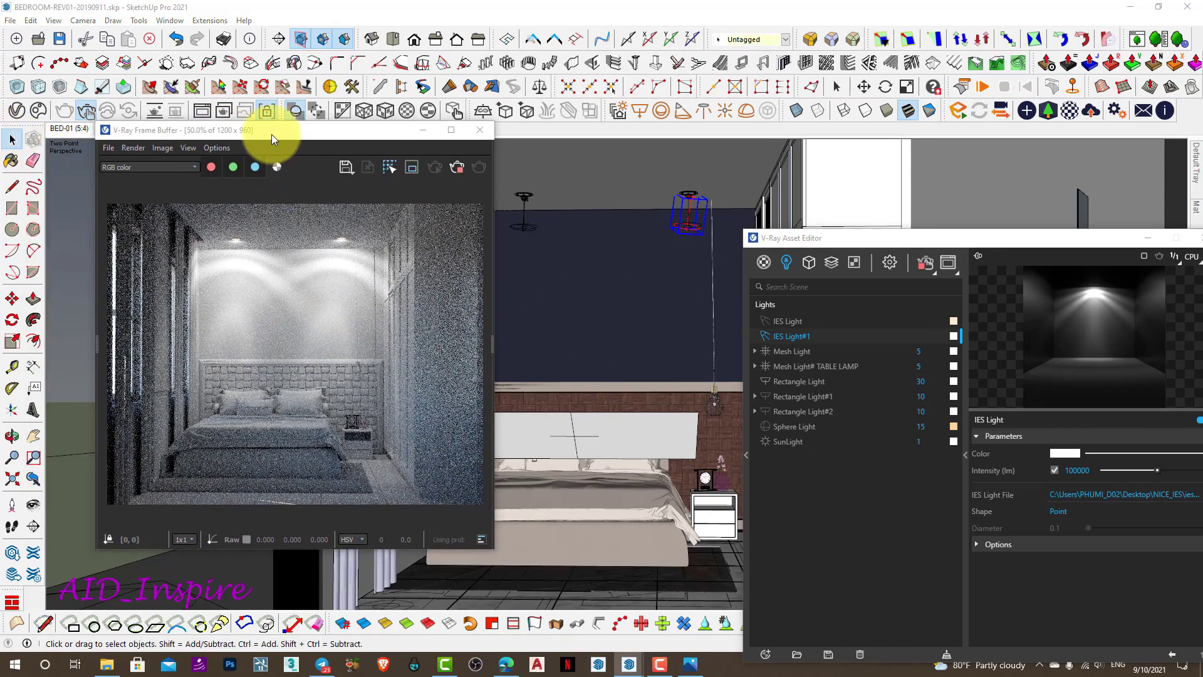
{"action": "left_click_drag", "start_coordinate": [272, 134], "coordinate": [264, 136]}
{"action": "left_click_drag", "start_coordinate": [786, 244], "coordinate": [754, 169]}
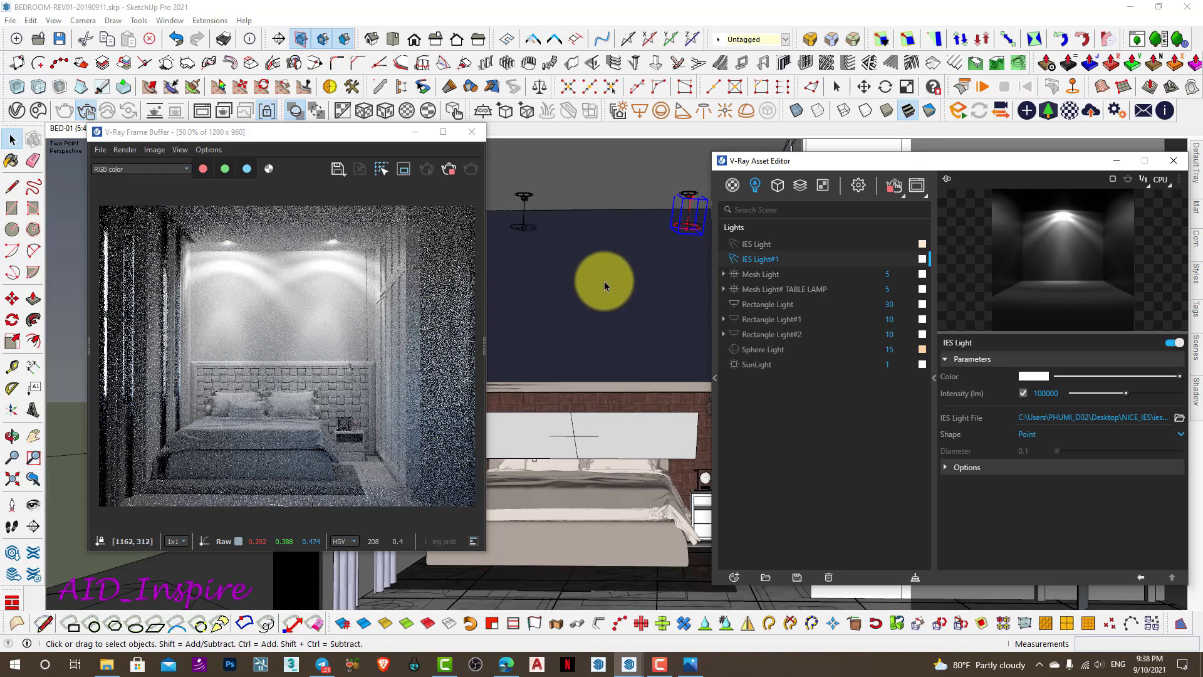
{"action": "mouse_move", "coordinate": [743, 161]}
{"action": "left_mouse_down"}
{"action": "mouse_move", "coordinate": [679, 176]}
{"action": "mouse_move", "coordinate": [622, 217]}
{"action": "left_mouse_up"}
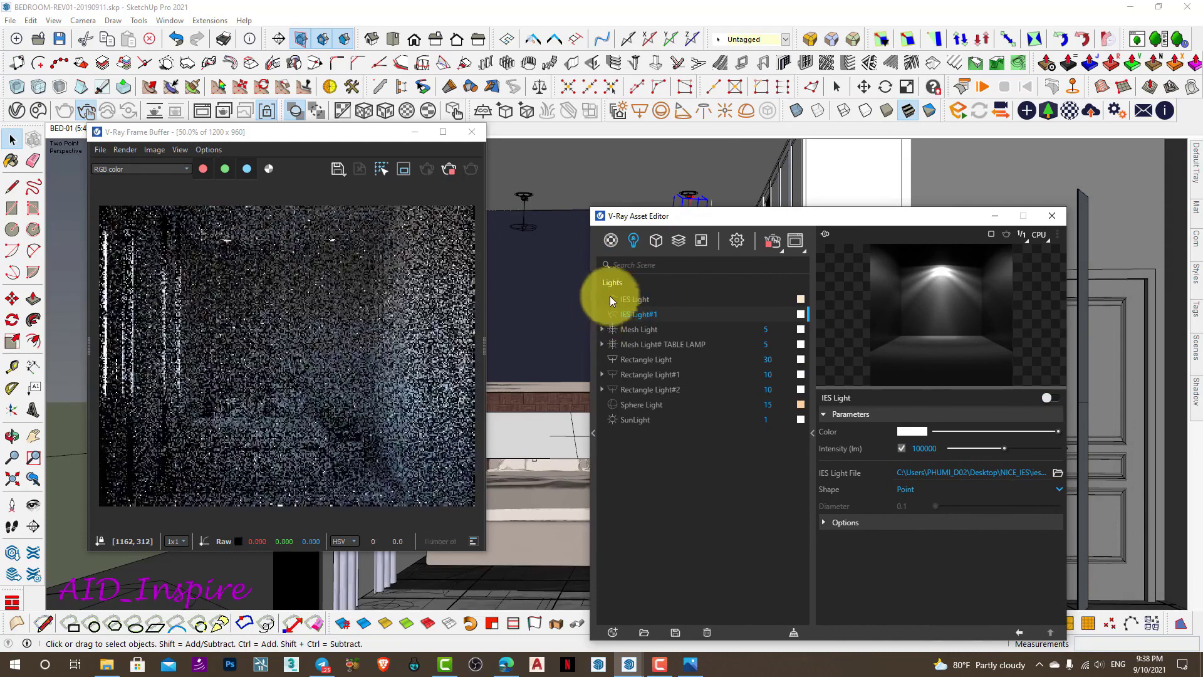
- Move the Asset Editor over the Frame Buffer and zoom down onto the nightstand and pendant lamp
{"action": "left_click_drag", "start_coordinate": [365, 133], "coordinate": [340, 121]}
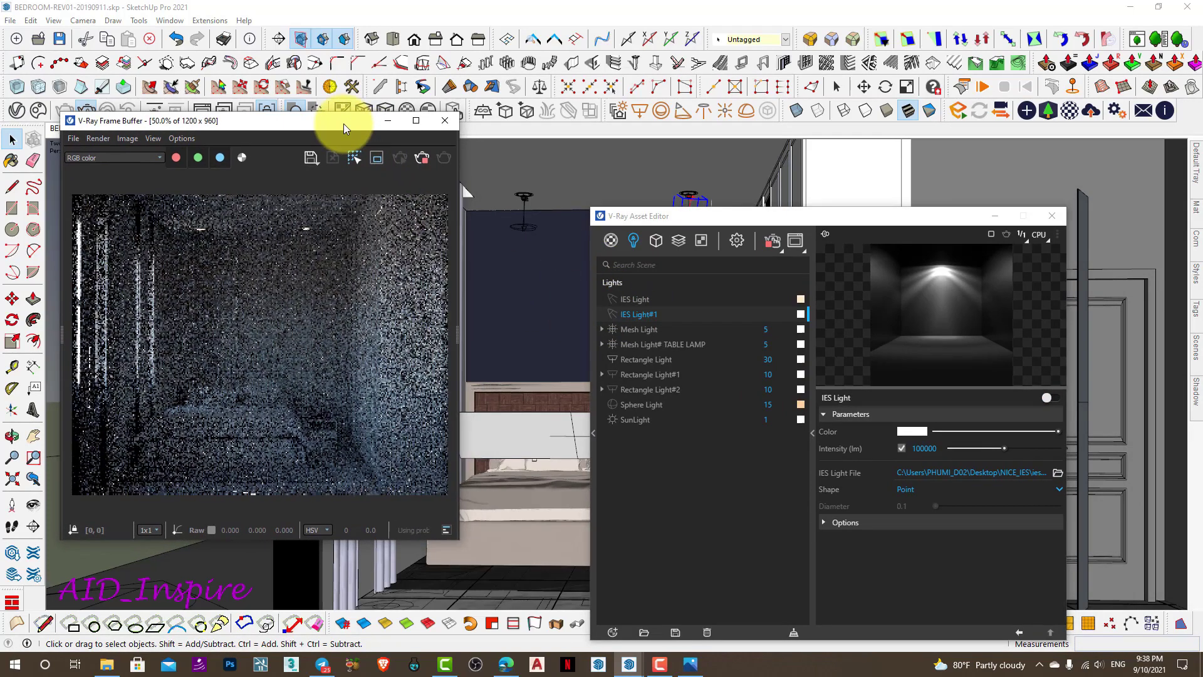
{"action": "mouse_move", "coordinate": [683, 217]}
{"action": "left_mouse_down"}
{"action": "mouse_move", "coordinate": [178, 224]}
{"action": "mouse_move", "coordinate": [159, 147]}
{"action": "left_mouse_up"}
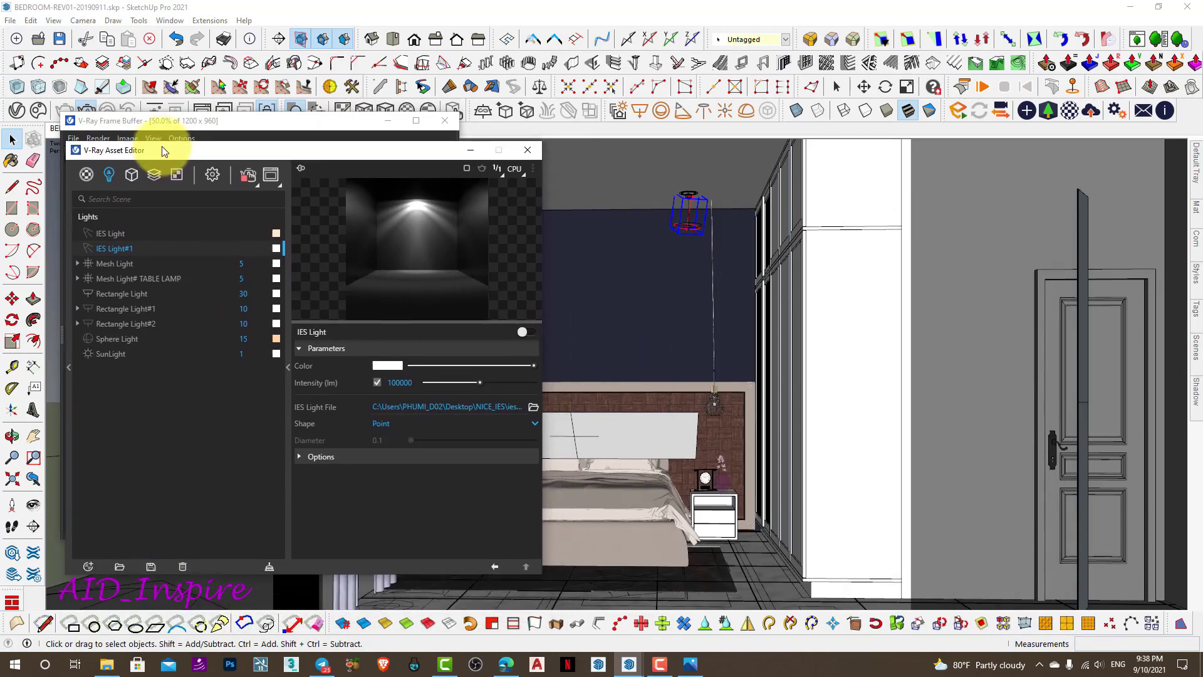
{"action": "scroll", "coordinate": [729, 501], "scroll_direction": "up", "scroll_amount": 2}
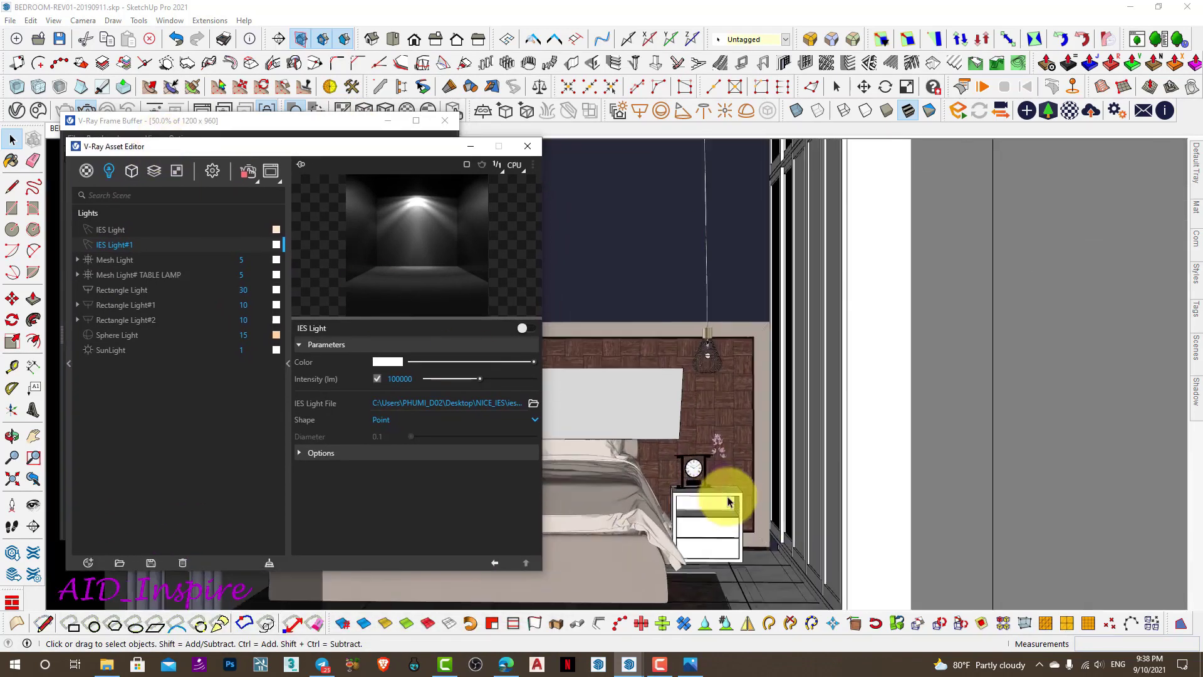
{"action": "scroll", "coordinate": [730, 499], "scroll_direction": "up", "scroll_amount": 2}
{"action": "scroll", "coordinate": [724, 495], "scroll_direction": "up", "scroll_amount": 2}
{"action": "scroll", "coordinate": [721, 495], "scroll_direction": "up", "scroll_amount": 2}
{"action": "scroll", "coordinate": [720, 495], "scroll_direction": "down", "scroll_amount": 2}
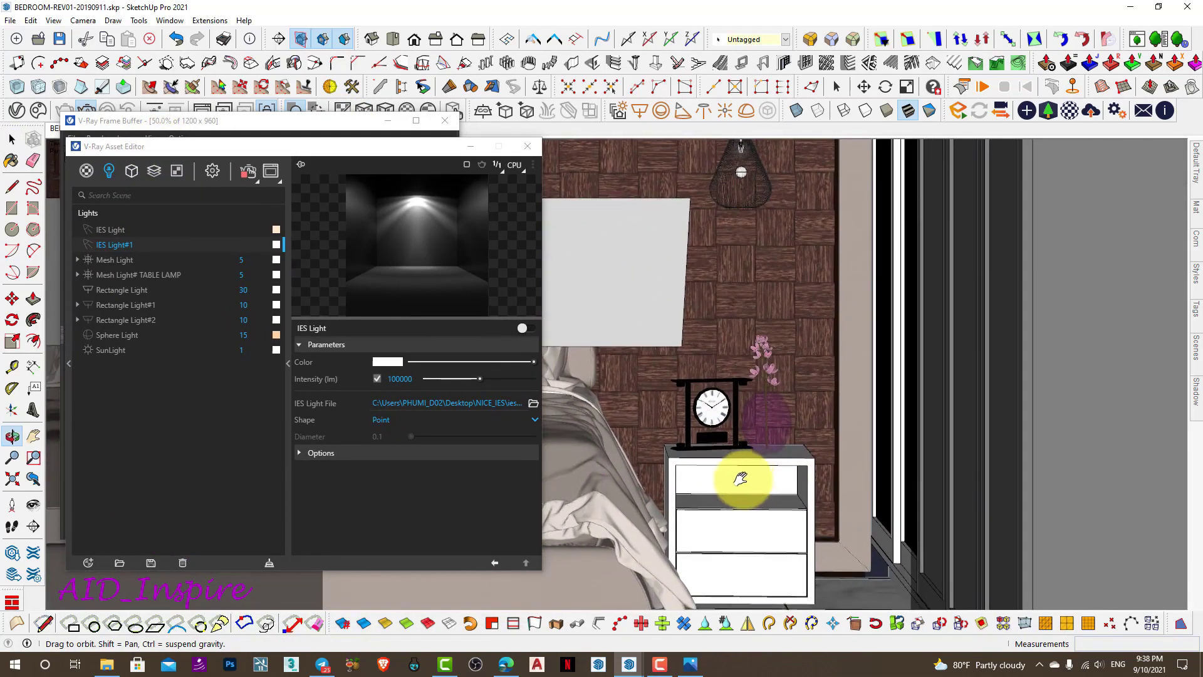
{"action": "scroll", "coordinate": [736, 485], "scroll_direction": "up", "scroll_amount": 2}
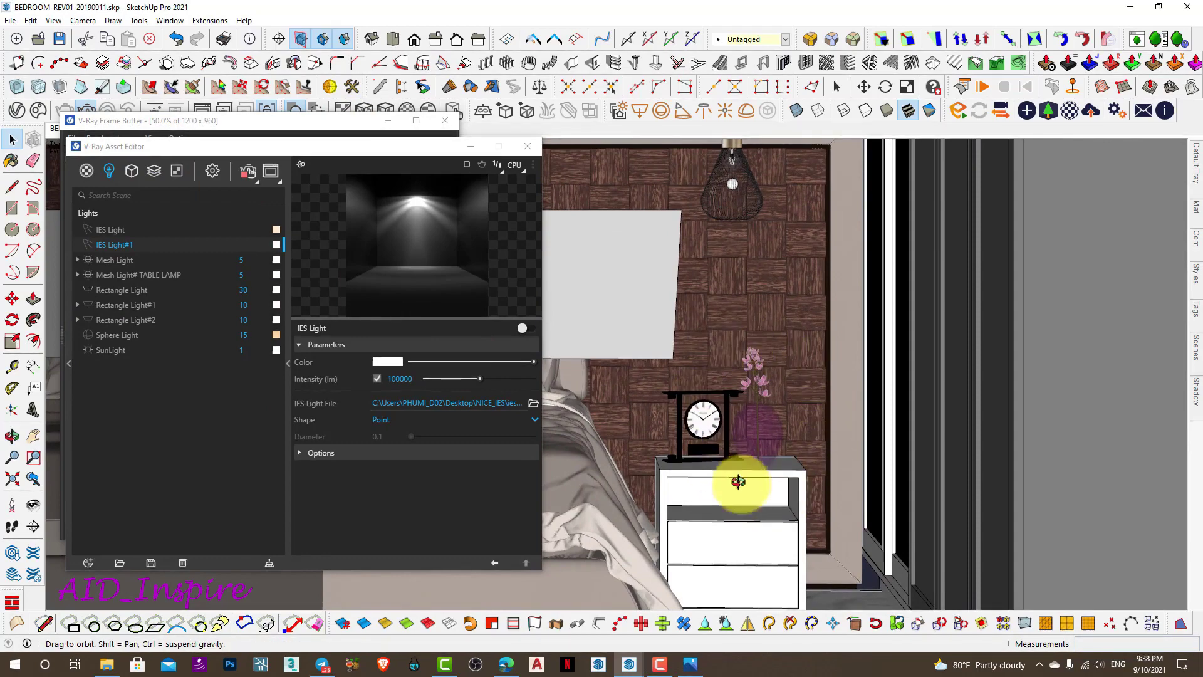
{"action": "mouse_move", "coordinate": [739, 483]}
{"action": "middle_mouse_down"}
{"action": "mouse_move", "coordinate": [765, 612]}
{"action": "mouse_move", "coordinate": [738, 403]}
{"action": "mouse_move", "coordinate": [760, 528]}
{"action": "mouse_move", "coordinate": [865, 527]}
{"action": "mouse_move", "coordinate": [776, 527]}
{"action": "middle_mouse_up"}
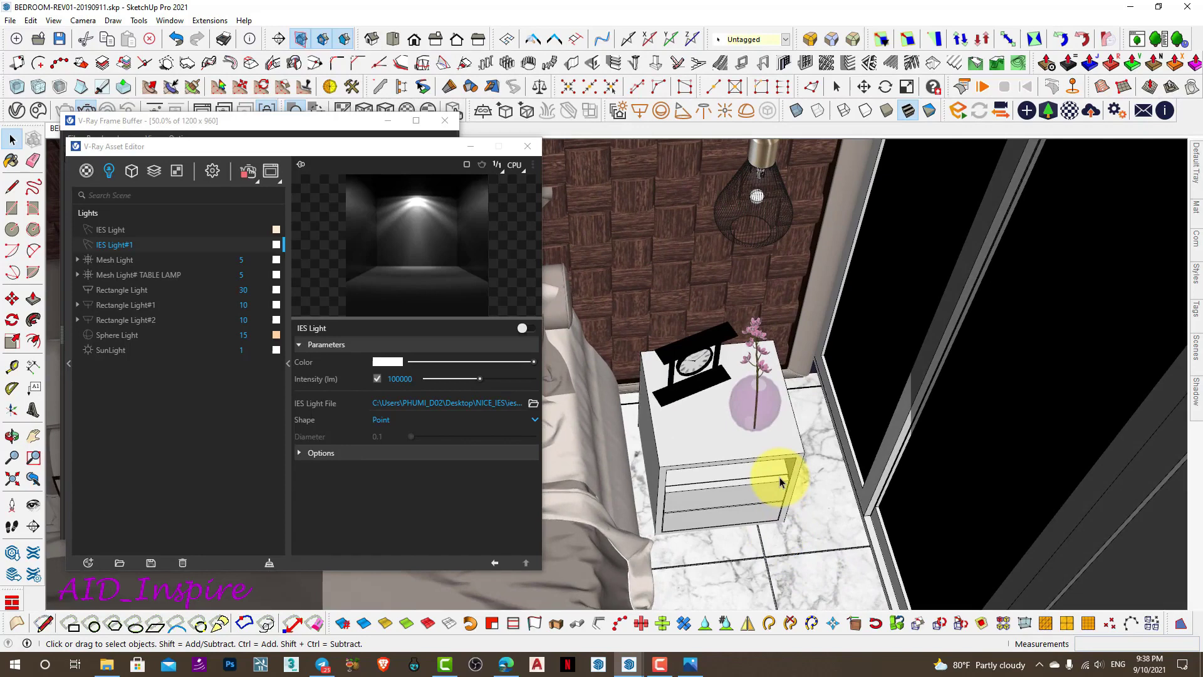
- Place a V-Ray Spot Light near the nightstand
{"action": "left_click", "coordinate": [683, 112]}
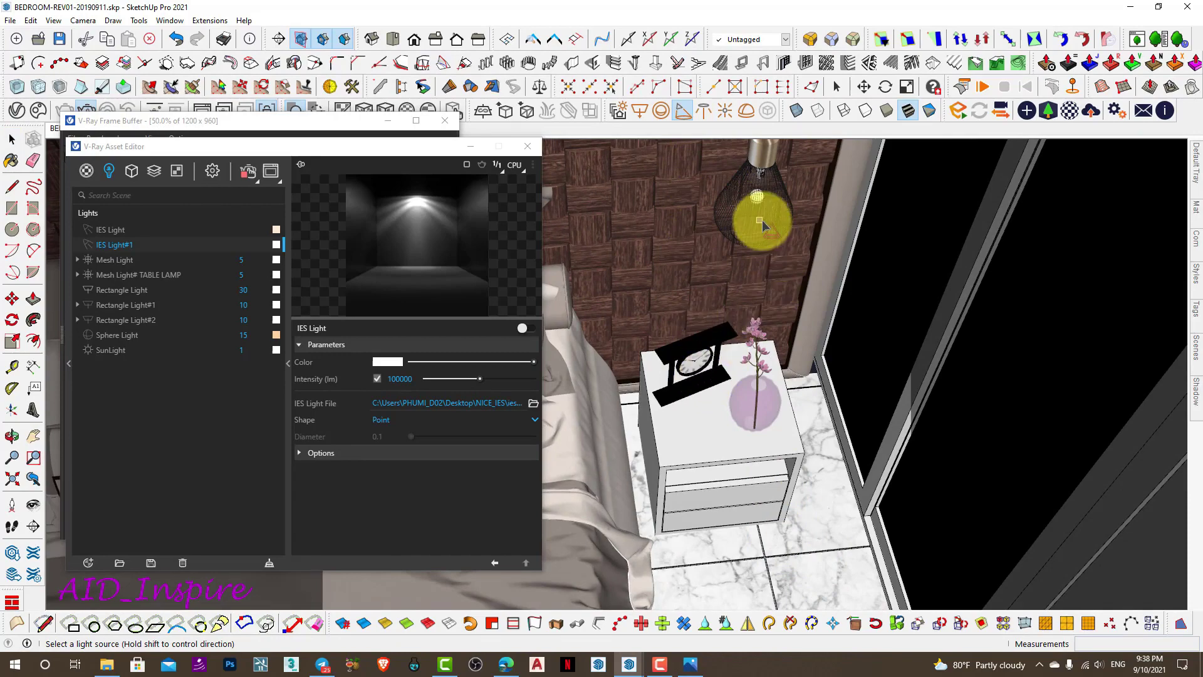
{"action": "scroll", "coordinate": [776, 236], "scroll_direction": "up", "scroll_amount": 3}
{"action": "mouse_move", "coordinate": [779, 90]}
{"action": "middle_mouse_down"}
{"action": "mouse_move", "coordinate": [739, 193]}
{"action": "mouse_move", "coordinate": [741, 374]}
{"action": "mouse_move", "coordinate": [731, 300]}
{"action": "middle_mouse_up"}
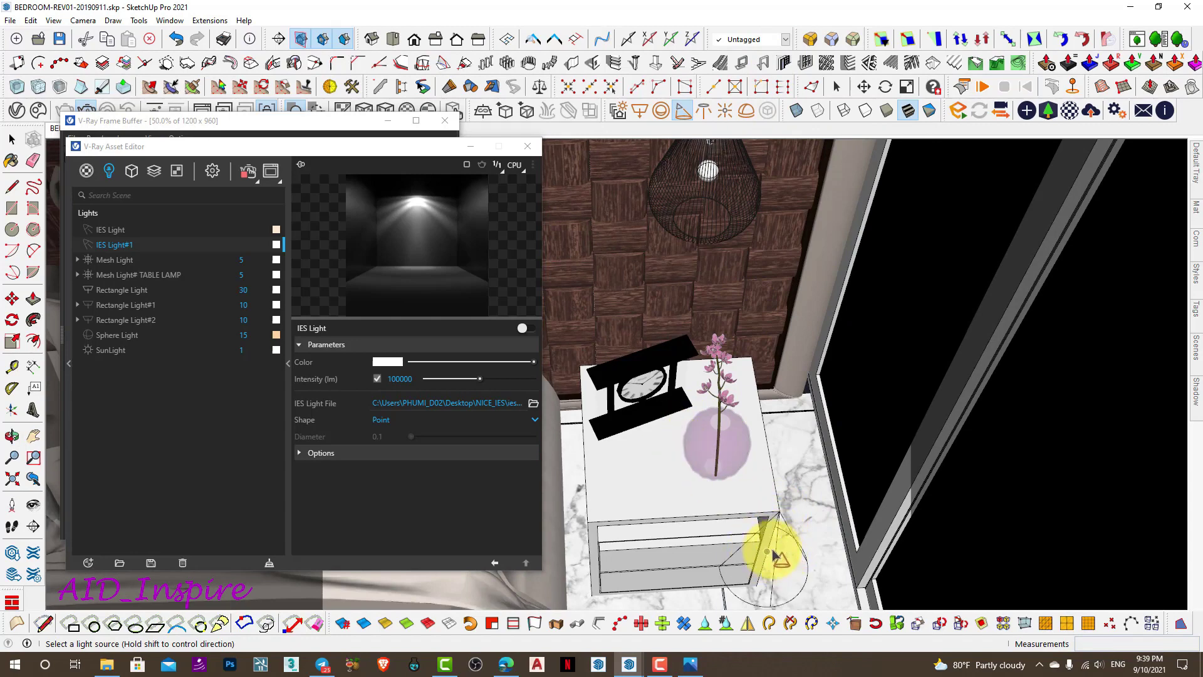
- Move the new spot light up inside the pendant lamp and check its placement
{"action": "key", "text": "space"}
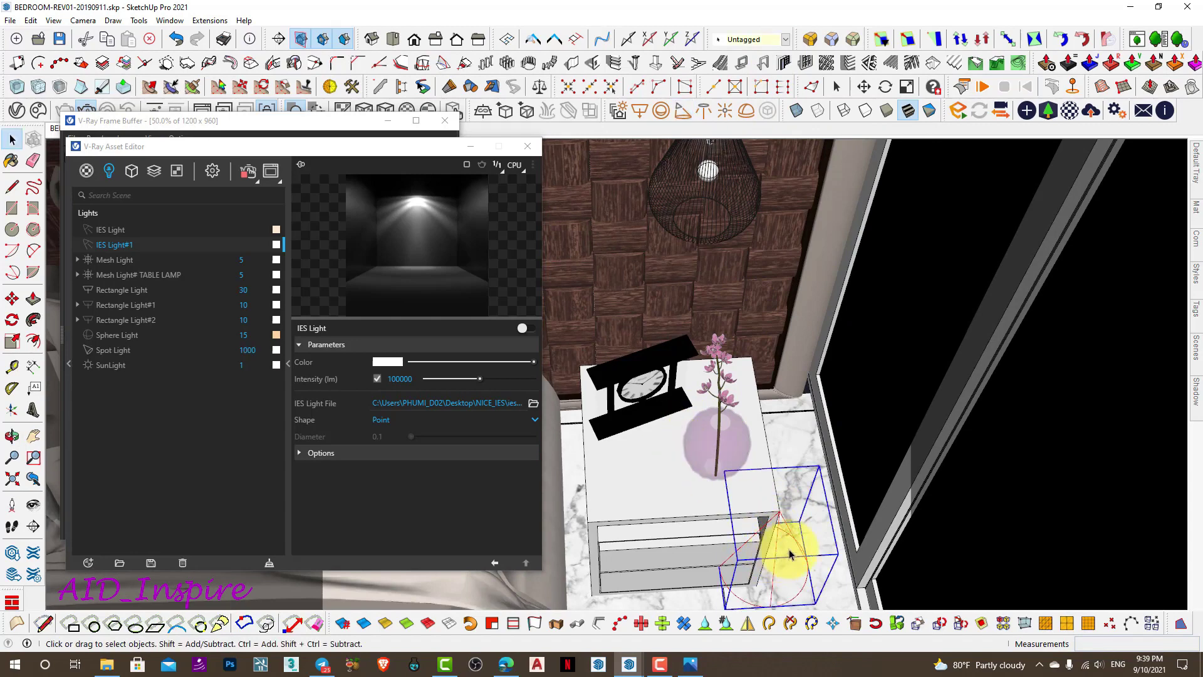
{"action": "key", "text": "m"}
{"action": "left_click", "coordinate": [779, 512]}
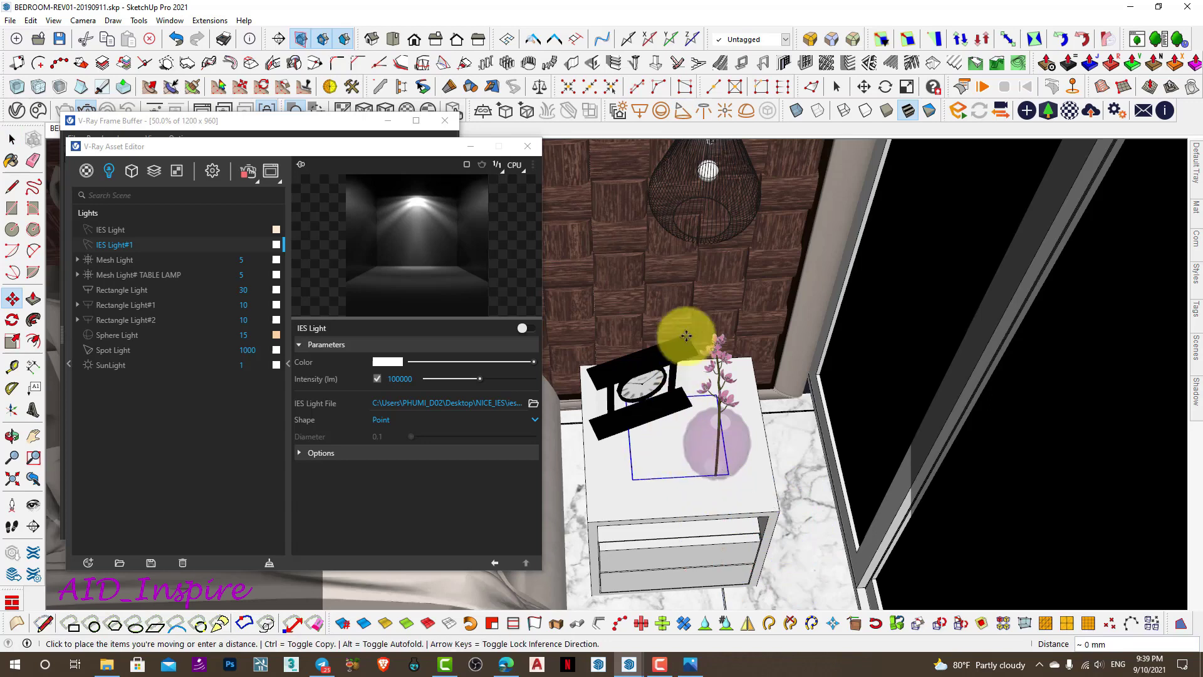
{"action": "mouse_move", "coordinate": [712, 247]}
{"action": "middle_mouse_down"}
{"action": "mouse_move", "coordinate": [707, 181]}
{"action": "mouse_move", "coordinate": [676, 223]}
{"action": "middle_mouse_up"}
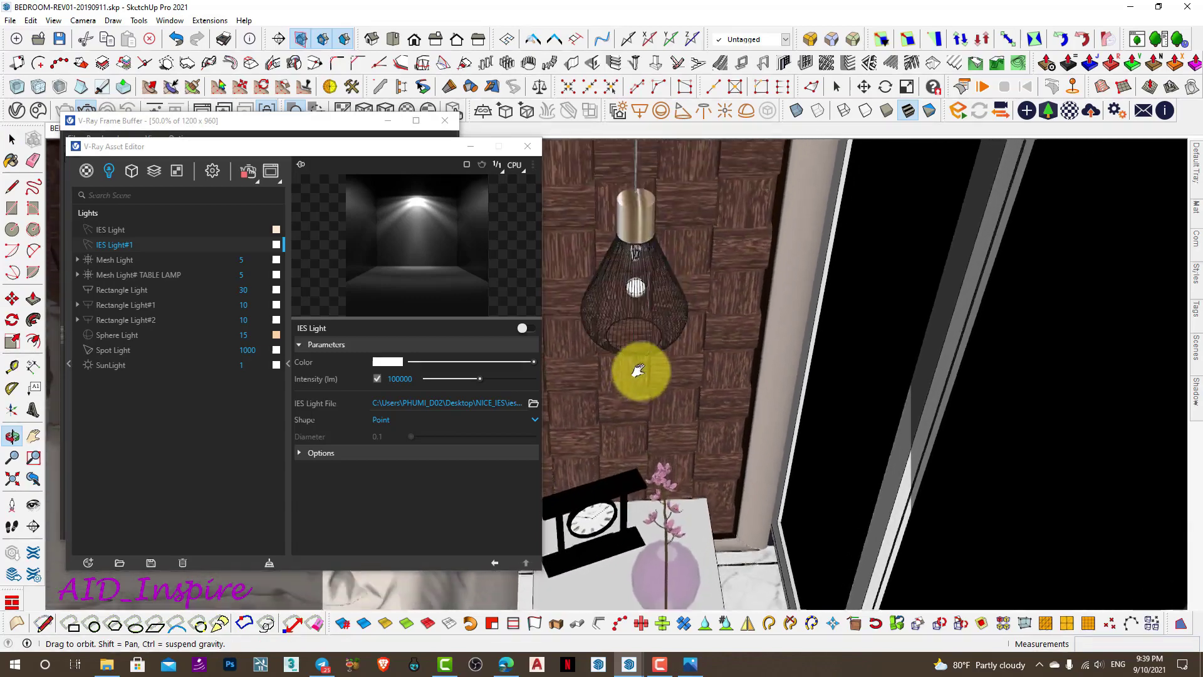
{"action": "scroll", "coordinate": [661, 225], "scroll_direction": "up", "scroll_amount": 3}
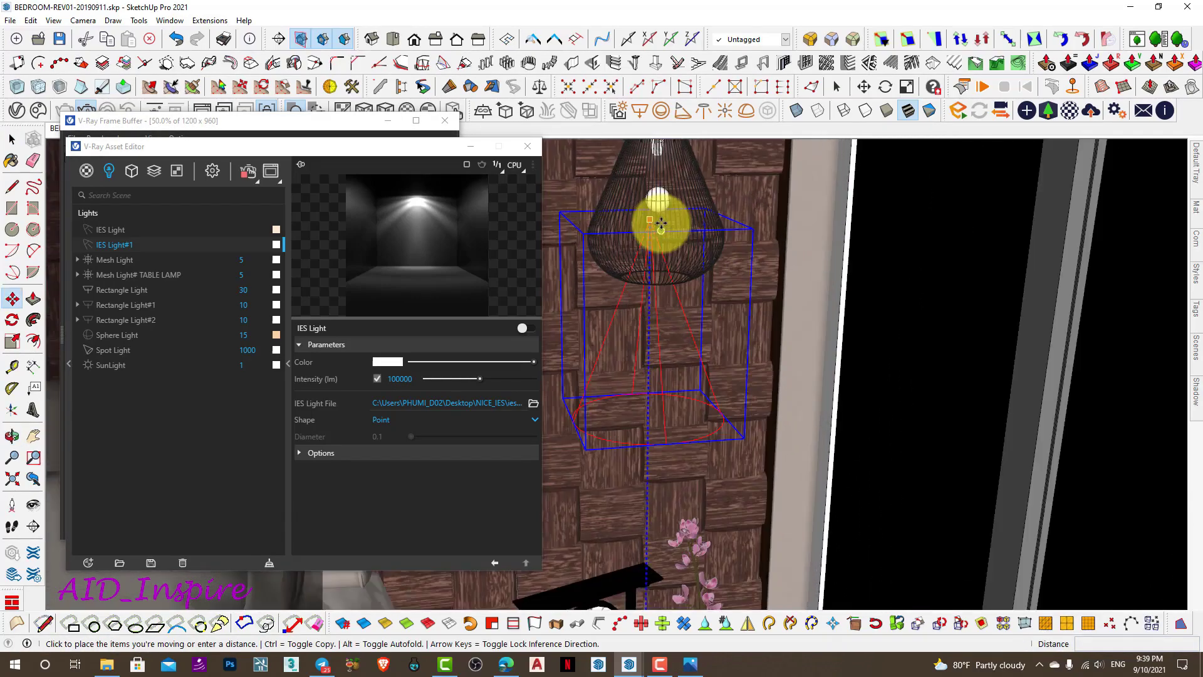
{"action": "scroll", "coordinate": [661, 226], "scroll_direction": "up", "scroll_amount": 2}
{"action": "mouse_move", "coordinate": [671, 236]}
{"action": "middle_mouse_down"}
{"action": "mouse_move", "coordinate": [625, 317]}
{"action": "mouse_move", "coordinate": [632, 389]}
{"action": "mouse_move", "coordinate": [694, 322]}
{"action": "middle_mouse_up"}
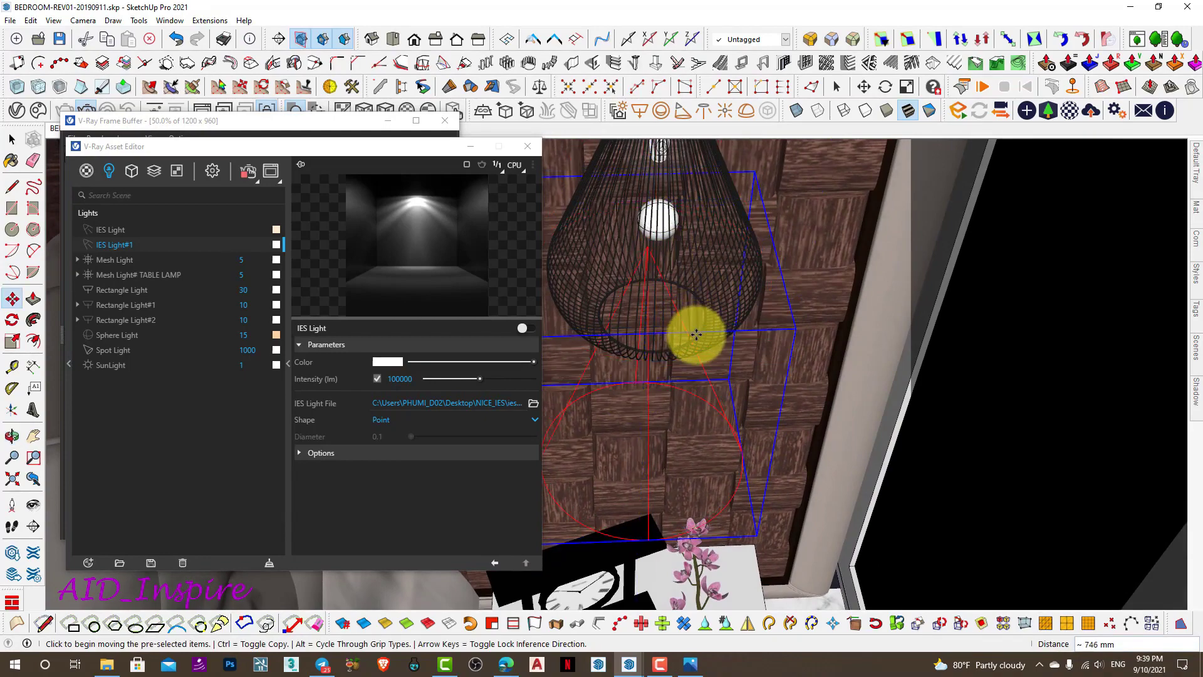
{"action": "mouse_move", "coordinate": [692, 330]}
{"action": "middle_mouse_down"}
{"action": "mouse_move", "coordinate": [687, 381]}
{"action": "mouse_move", "coordinate": [626, 435]}
{"action": "mouse_move", "coordinate": [508, 389]}
{"action": "mouse_move", "coordinate": [430, 336]}
{"action": "mouse_move", "coordinate": [623, 317]}
{"action": "mouse_move", "coordinate": [674, 473]}
{"action": "mouse_move", "coordinate": [671, 416]}
{"action": "mouse_move", "coordinate": [711, 295]}
{"action": "mouse_move", "coordinate": [760, 424]}
{"action": "middle_mouse_up"}
- Move the Asset Editor aside so the render window shows
{"action": "key", "text": "space"}
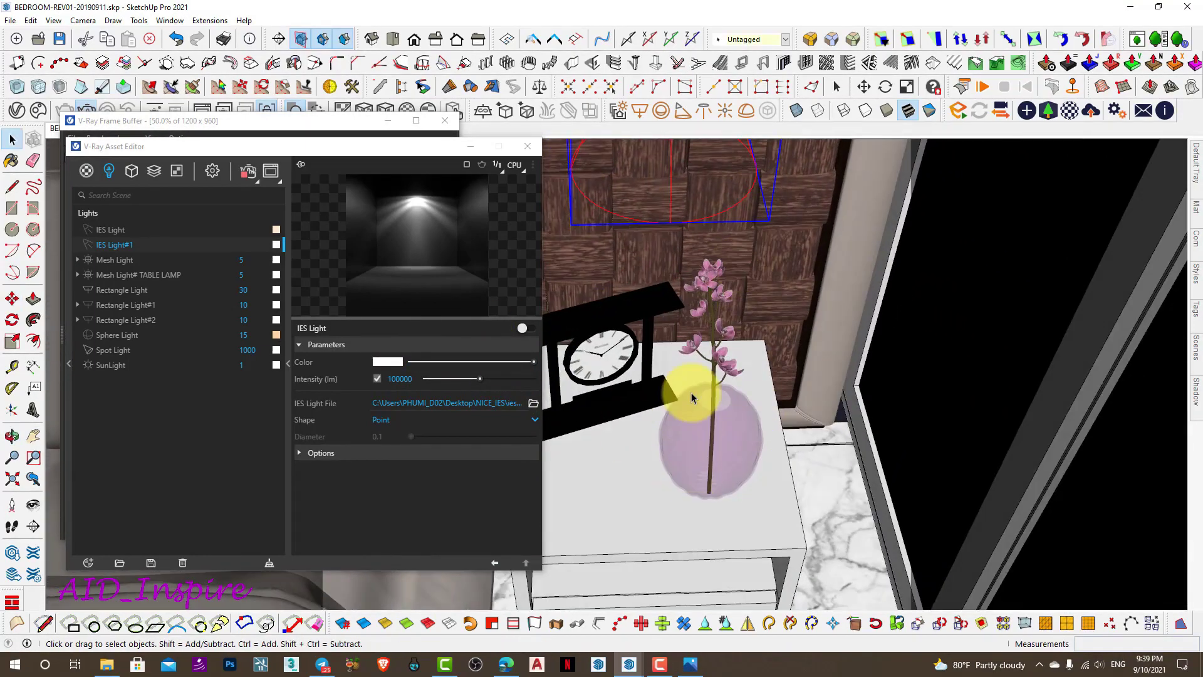
{"action": "scroll", "coordinate": [691, 392], "scroll_direction": "down", "scroll_amount": 3}
{"action": "mouse_move", "coordinate": [407, 148]}
{"action": "left_mouse_down"}
{"action": "mouse_move", "coordinate": [884, 250]}
{"action": "mouse_move", "coordinate": [1093, 187]}
{"action": "left_mouse_up"}
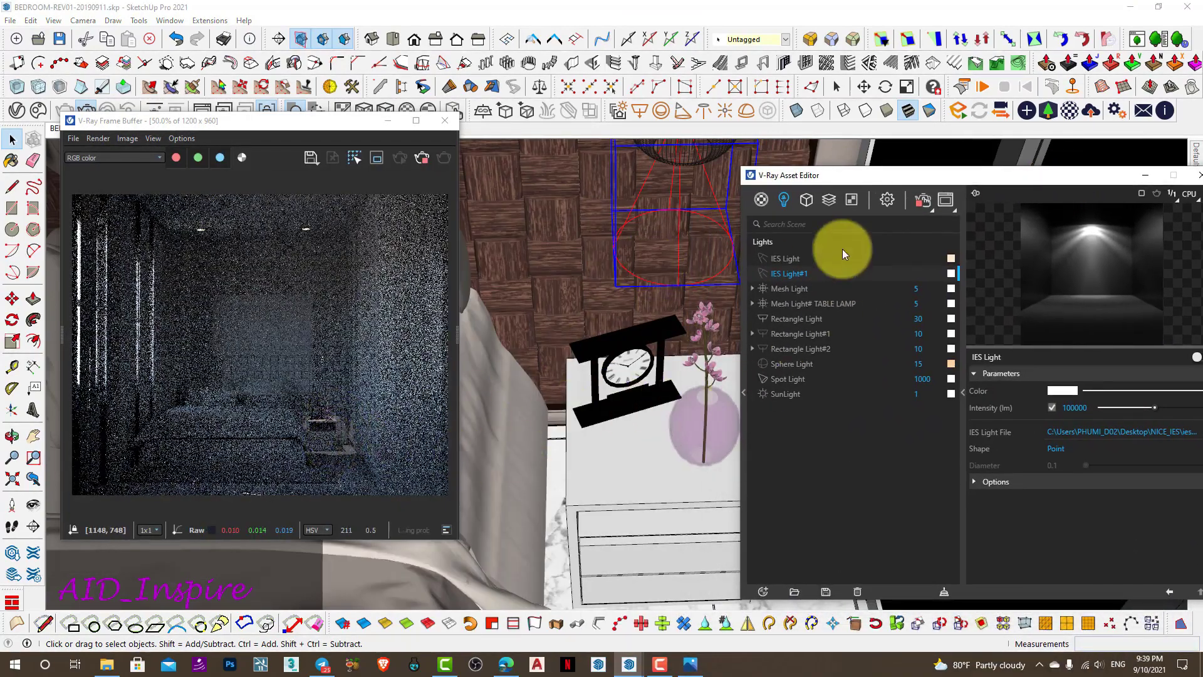
- Select the Spot Light in the Asset Editor and rearrange the editor and render windows
{"action": "left_click_drag", "start_coordinate": [833, 176], "coordinate": [819, 141]}
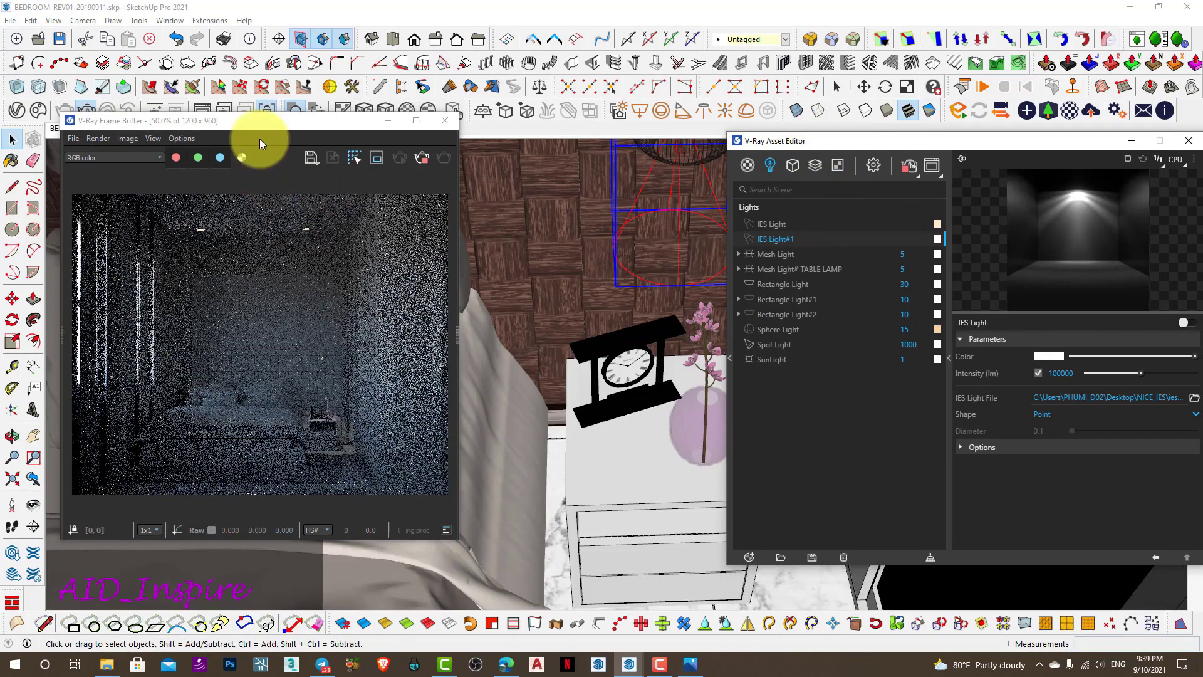
{"action": "left_click_drag", "start_coordinate": [263, 120], "coordinate": [240, 123]}
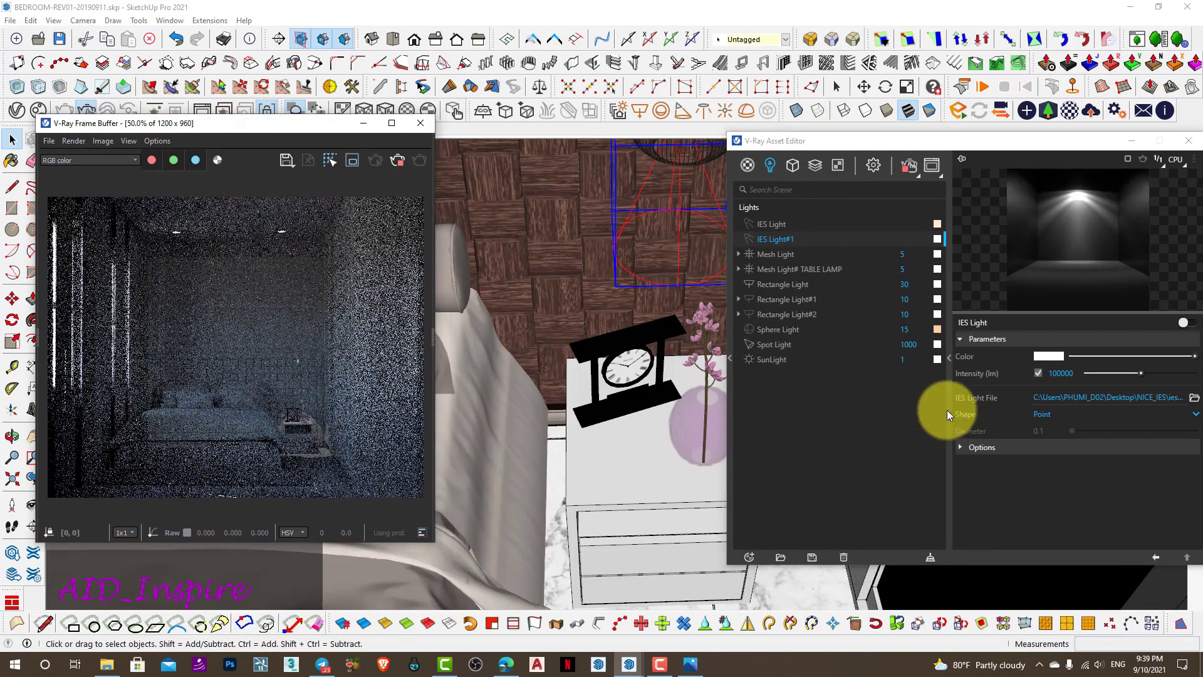
{"action": "left_click", "coordinate": [777, 345]}
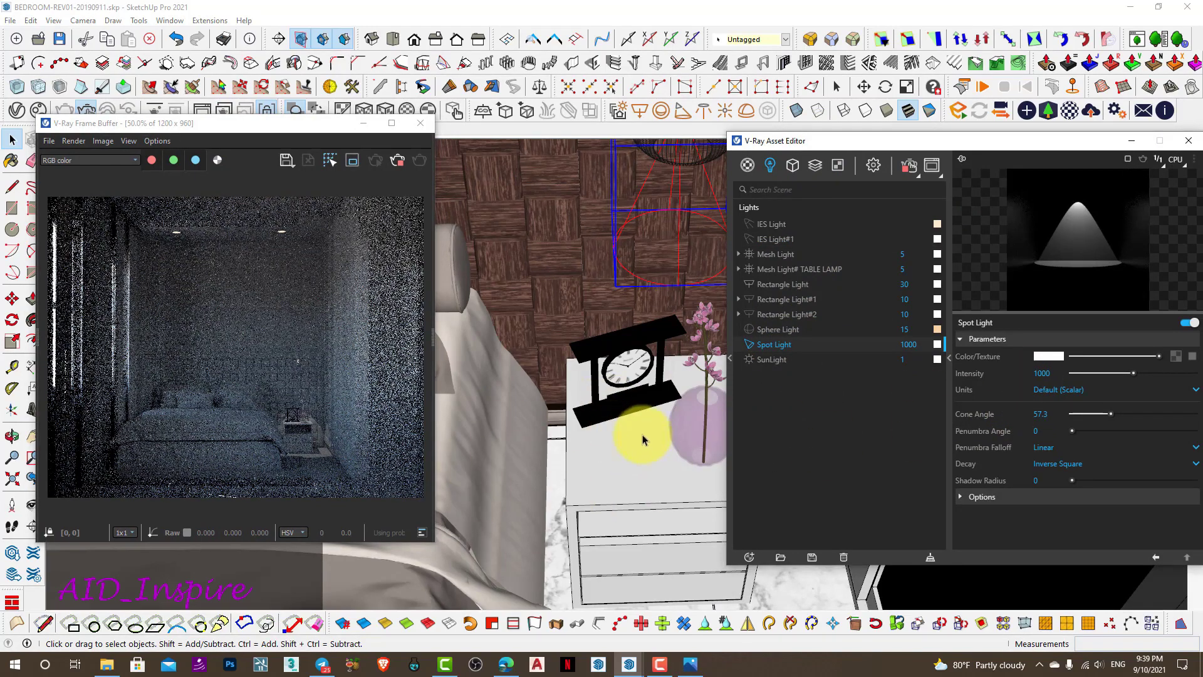
{"action": "mouse_move", "coordinate": [643, 440]}
{"action": "middle_mouse_down"}
{"action": "mouse_move", "coordinate": [562, 449]}
{"action": "mouse_move", "coordinate": [569, 349]}
{"action": "mouse_move", "coordinate": [585, 344]}
{"action": "middle_mouse_up"}
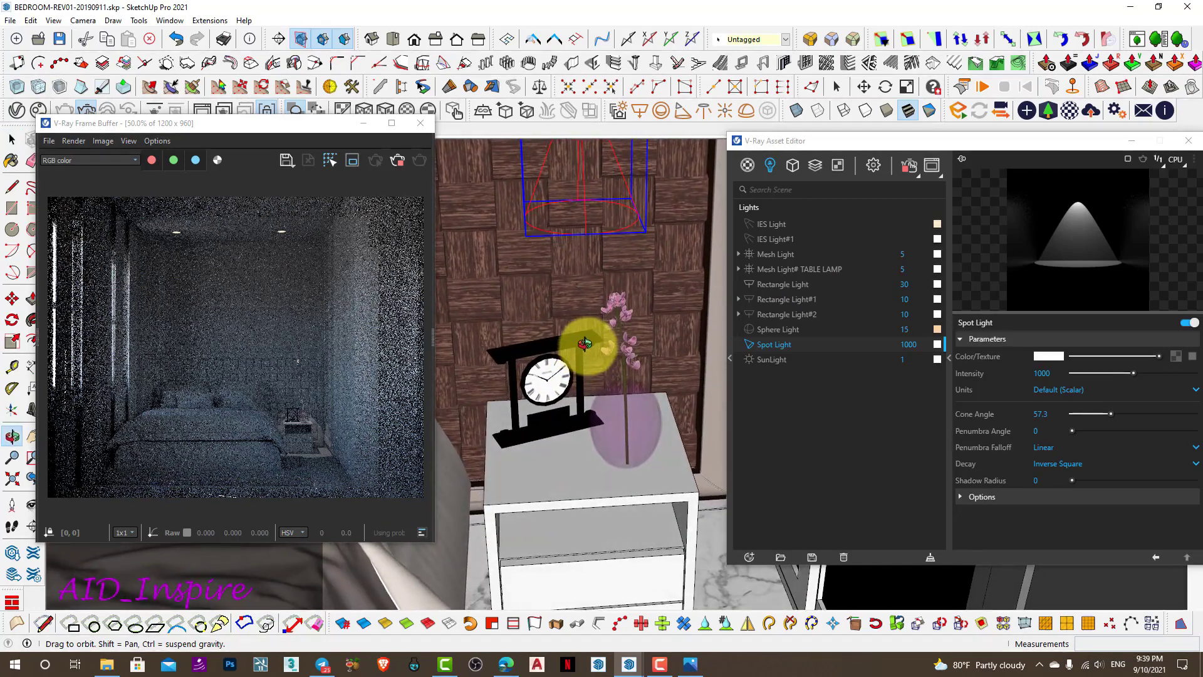
{"action": "left_click_drag", "start_coordinate": [780, 147], "coordinate": [772, 101]}
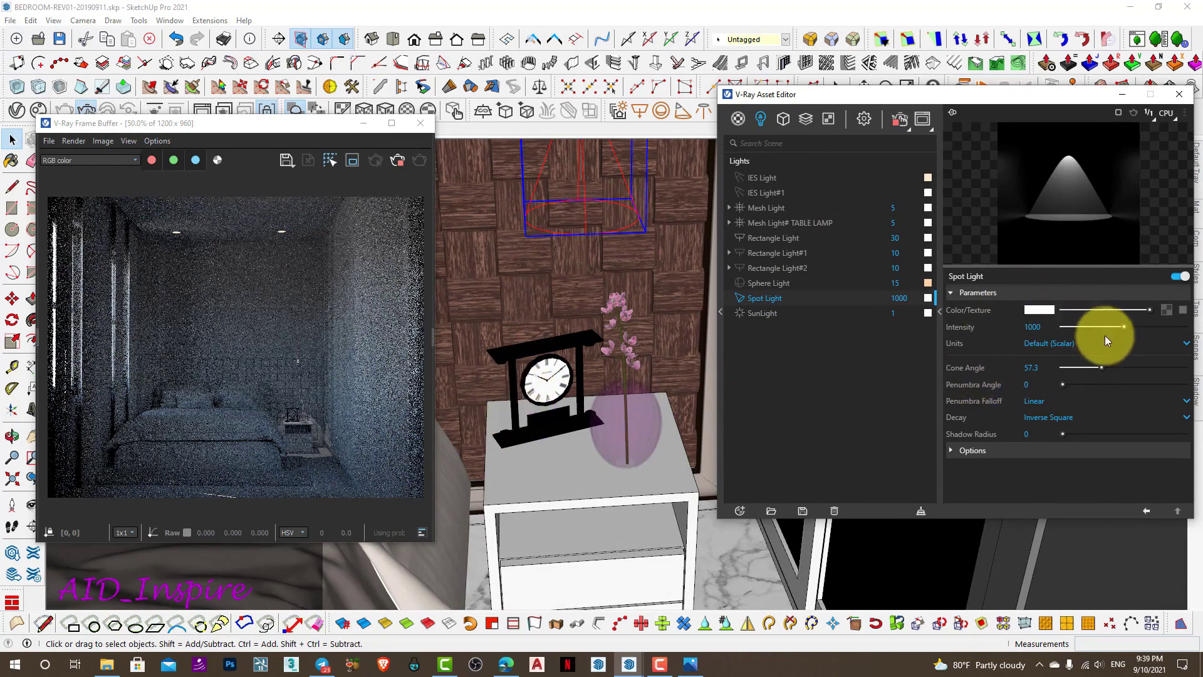
- Raise the Spot Light intensity from 1000 to 5000
{"action": "left_click_drag", "start_coordinate": [1033, 326], "coordinate": [1021, 327]}
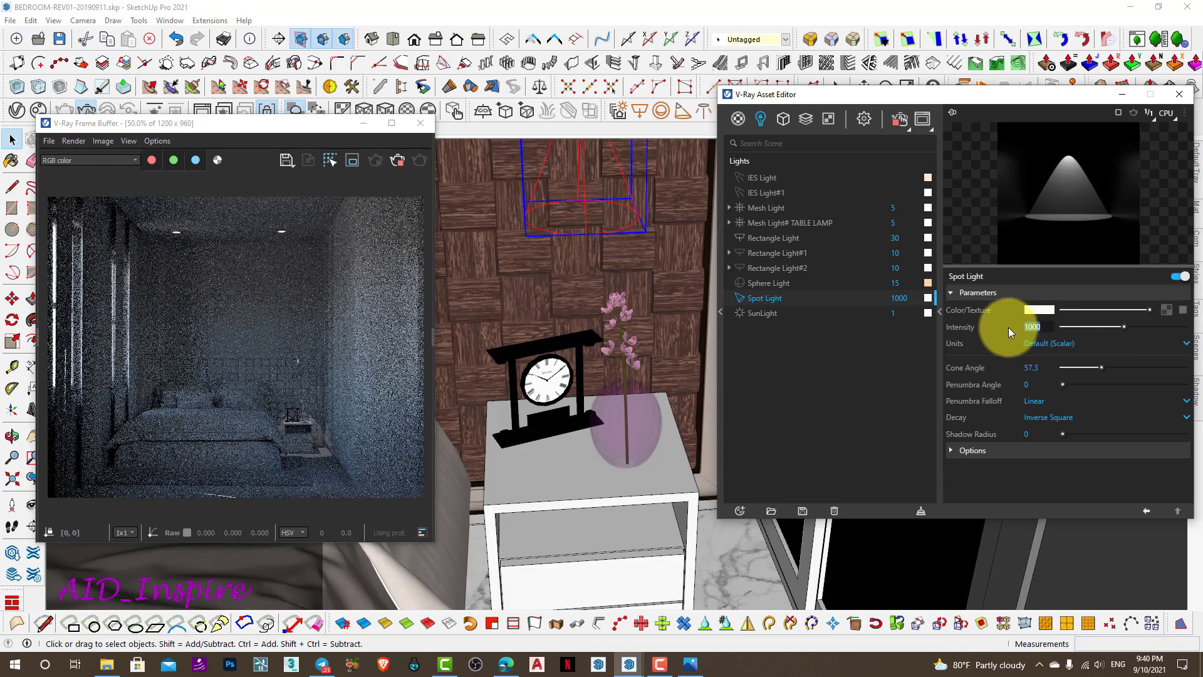
{"action": "double_click", "coordinate": [1030, 327]}
{"action": "left_click", "coordinate": [1027, 326]}
{"action": "type", "text": "5000"}
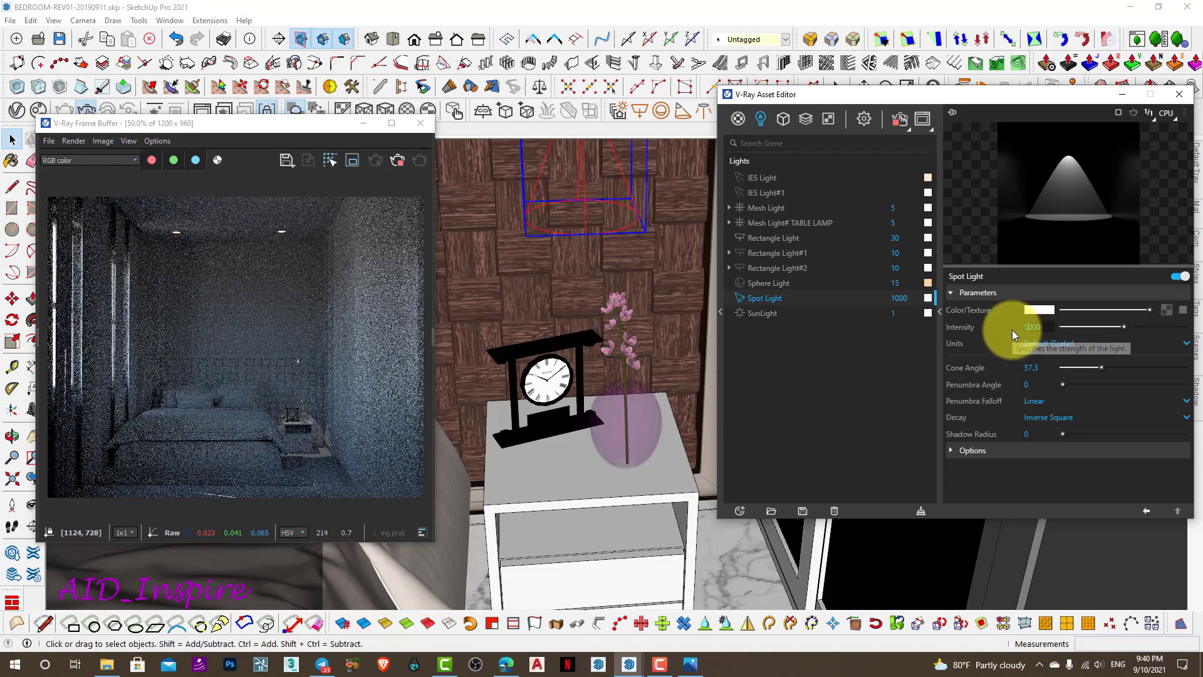
{"action": "type", "text": "5"}
{"action": "key", "text": "Return"}
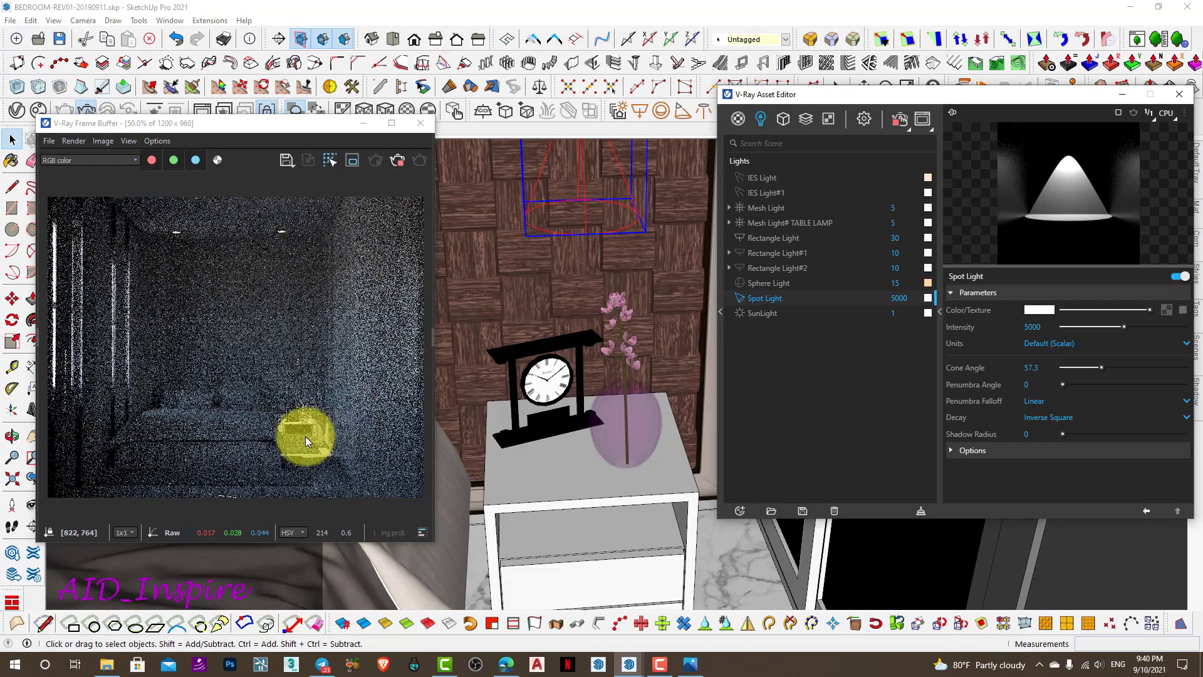
{"action": "middle_click_drag", "start_coordinate": [643, 467], "coordinate": [631, 478], "text": "shift"}
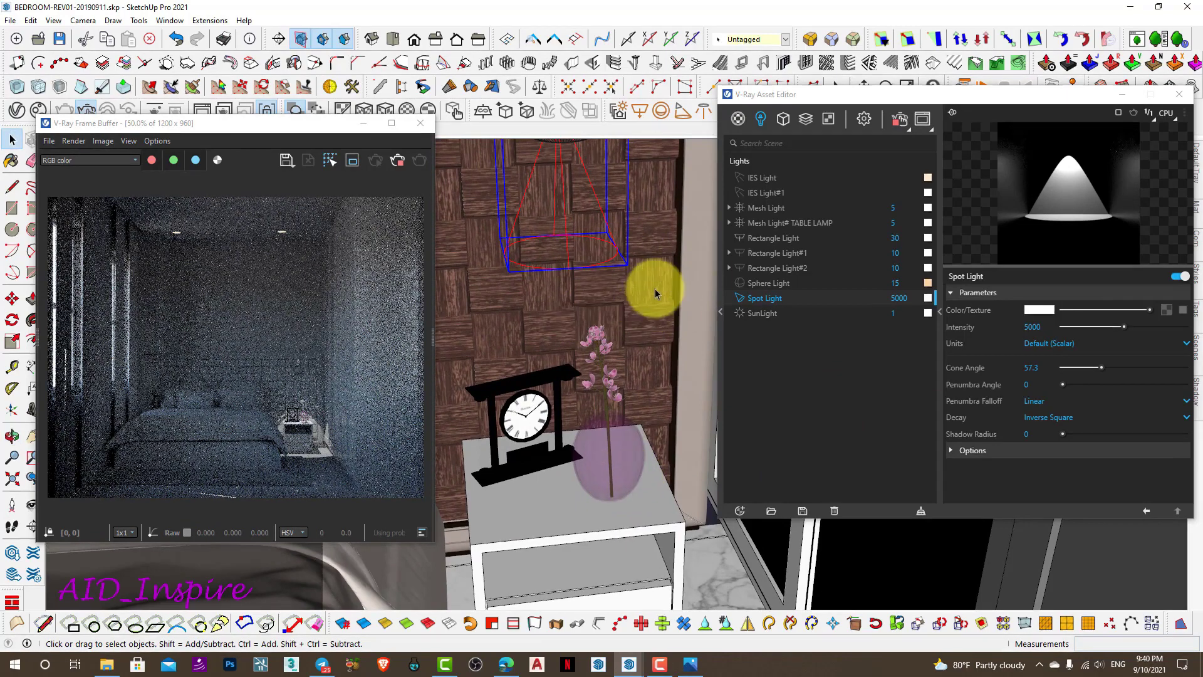
- Tint the Spot Light a soft pastel pink from a magenta hue
{"action": "left_click", "coordinate": [1043, 310]}
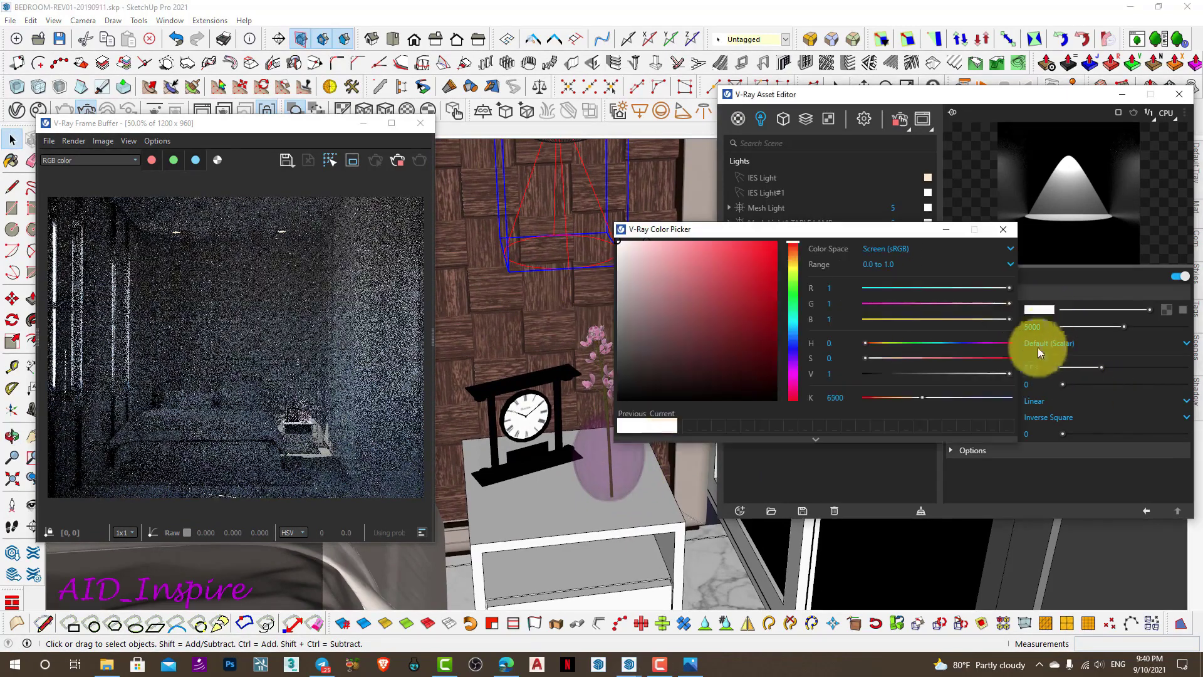
{"action": "left_click", "coordinate": [791, 379]}
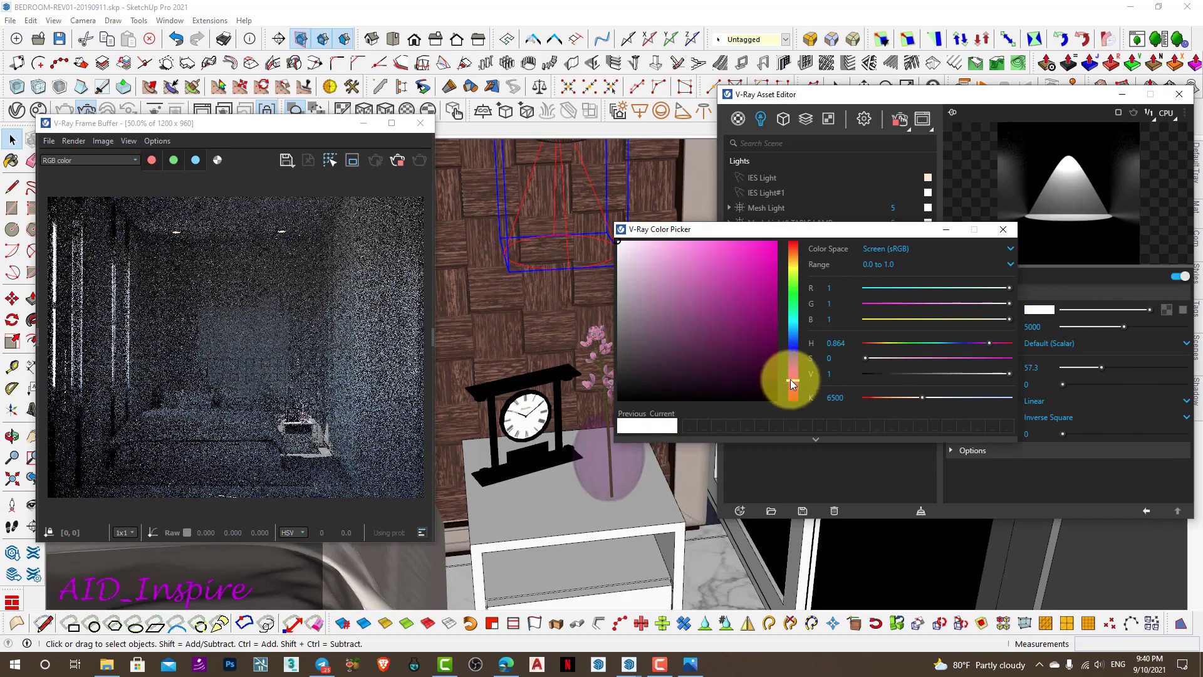
{"action": "left_click_drag", "start_coordinate": [734, 265], "coordinate": [723, 248]}
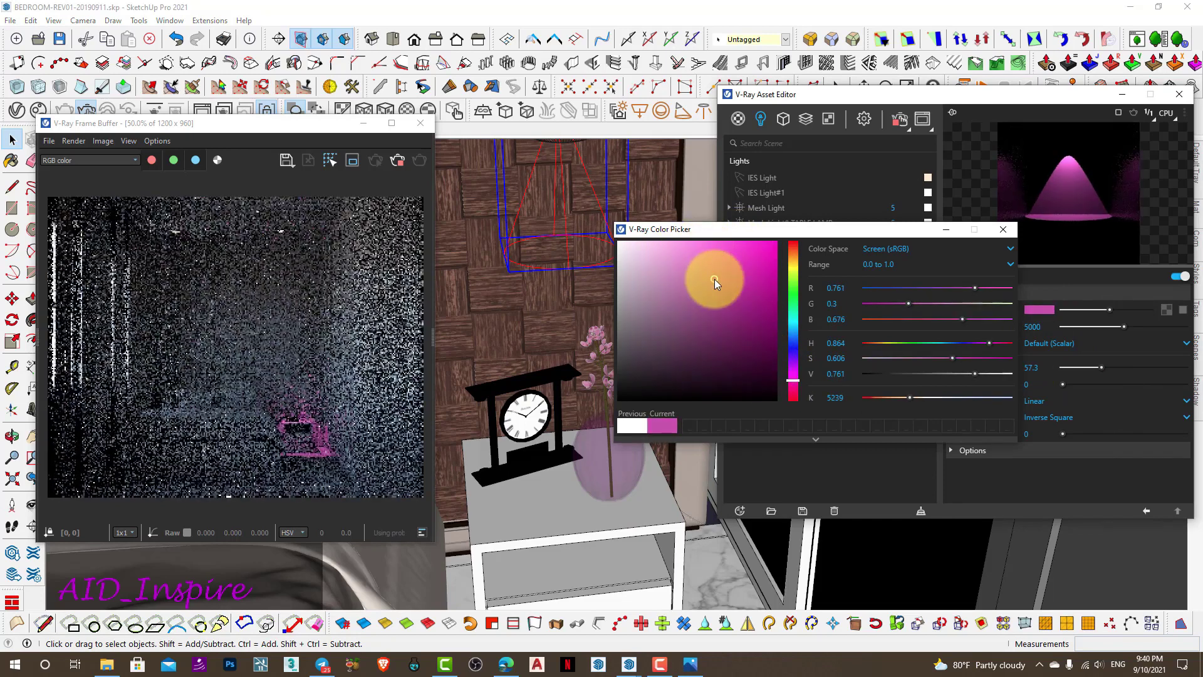
{"action": "mouse_move", "coordinate": [715, 279]}
{"action": "left_mouse_down"}
{"action": "mouse_move", "coordinate": [675, 239]}
{"action": "mouse_move", "coordinate": [648, 240]}
{"action": "left_mouse_up"}
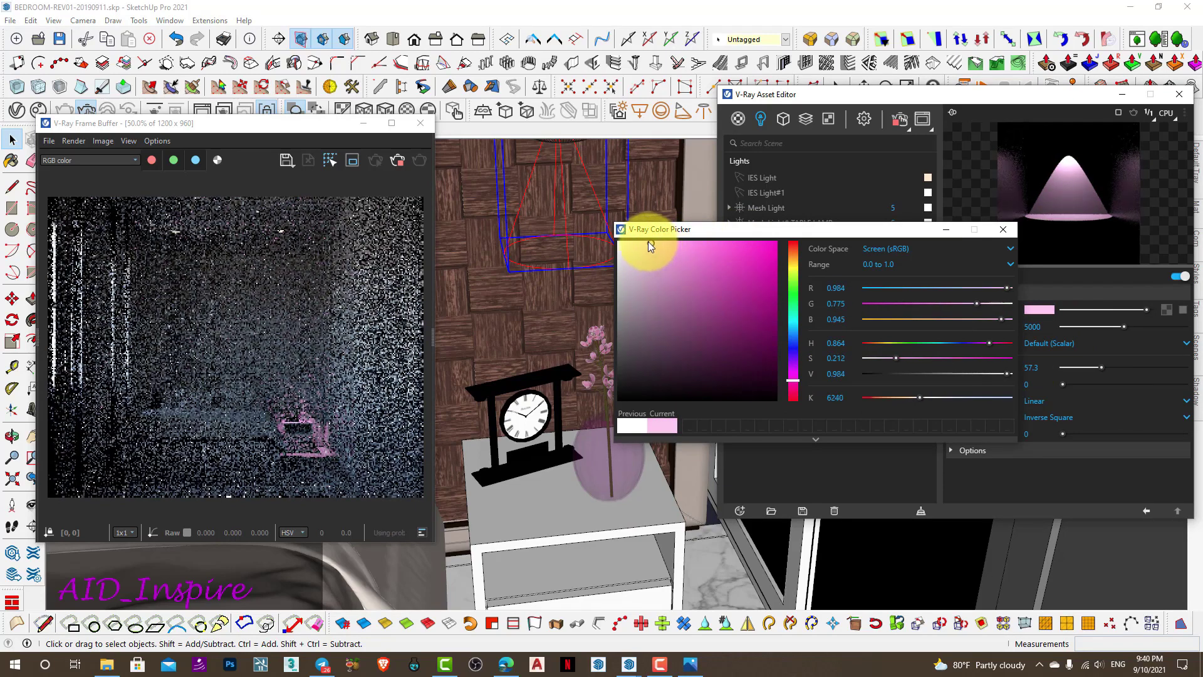
{"action": "left_click", "coordinate": [1002, 230]}
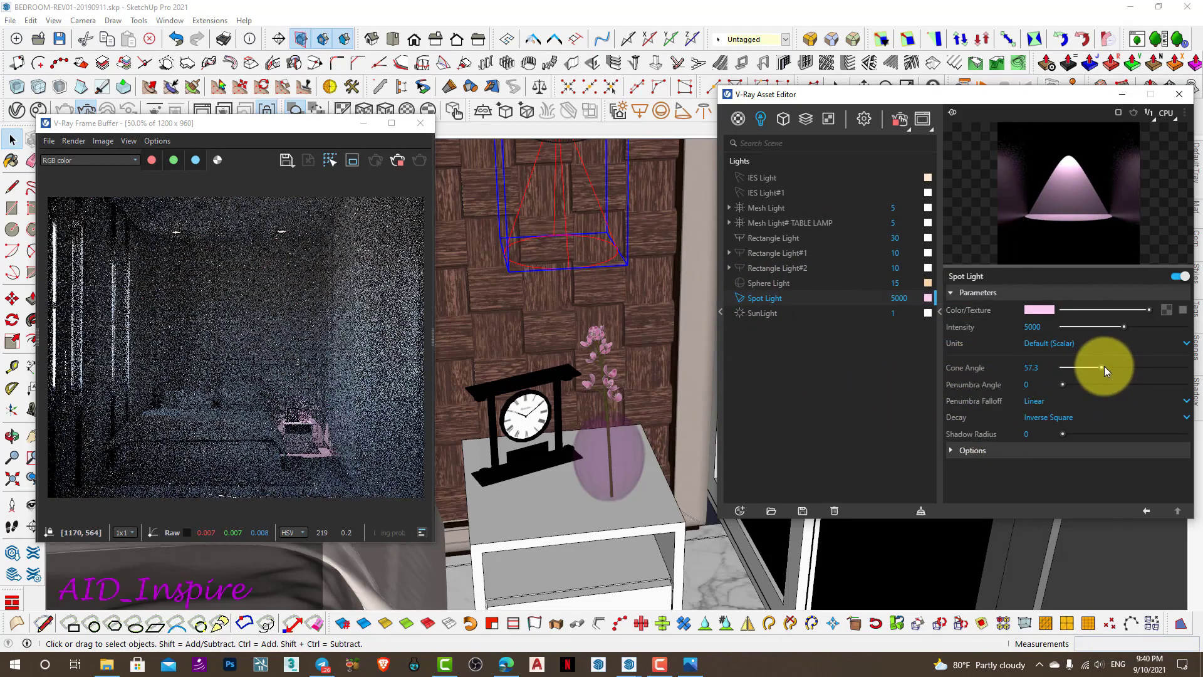
- Narrow the Spot Light's cone angle to 0.01 and soften the beam edge
{"action": "left_click_drag", "start_coordinate": [1105, 367], "coordinate": [1128, 367]}
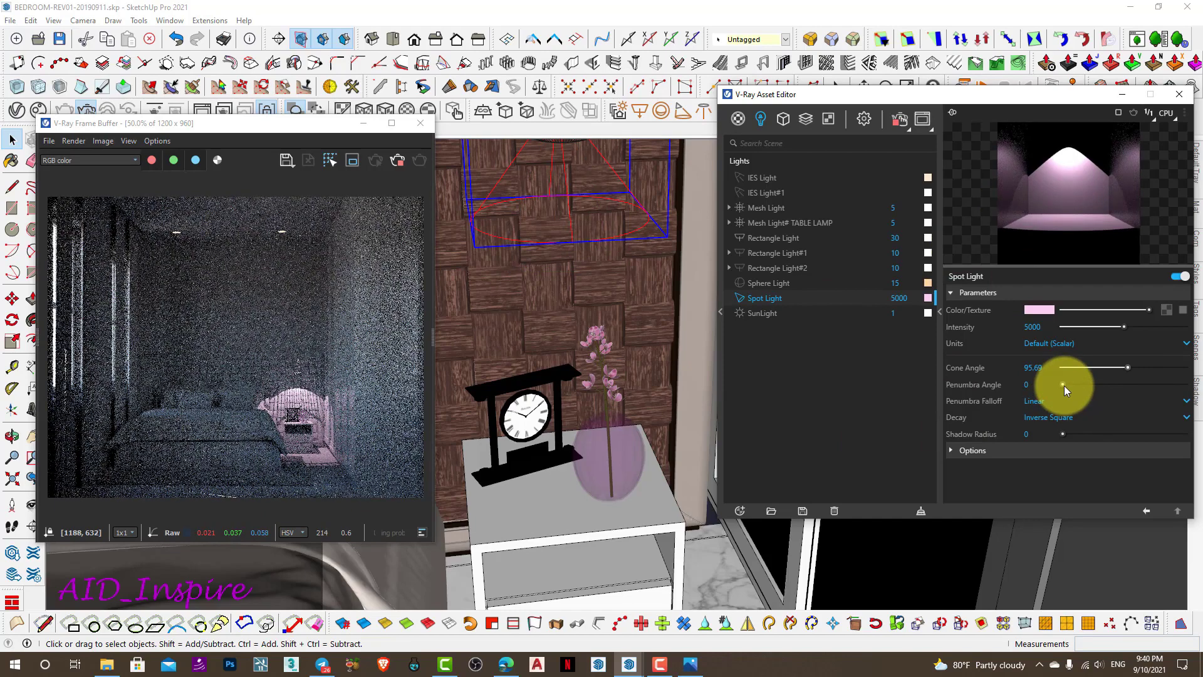
{"action": "left_click_drag", "start_coordinate": [1063, 385], "coordinate": [1091, 383]}
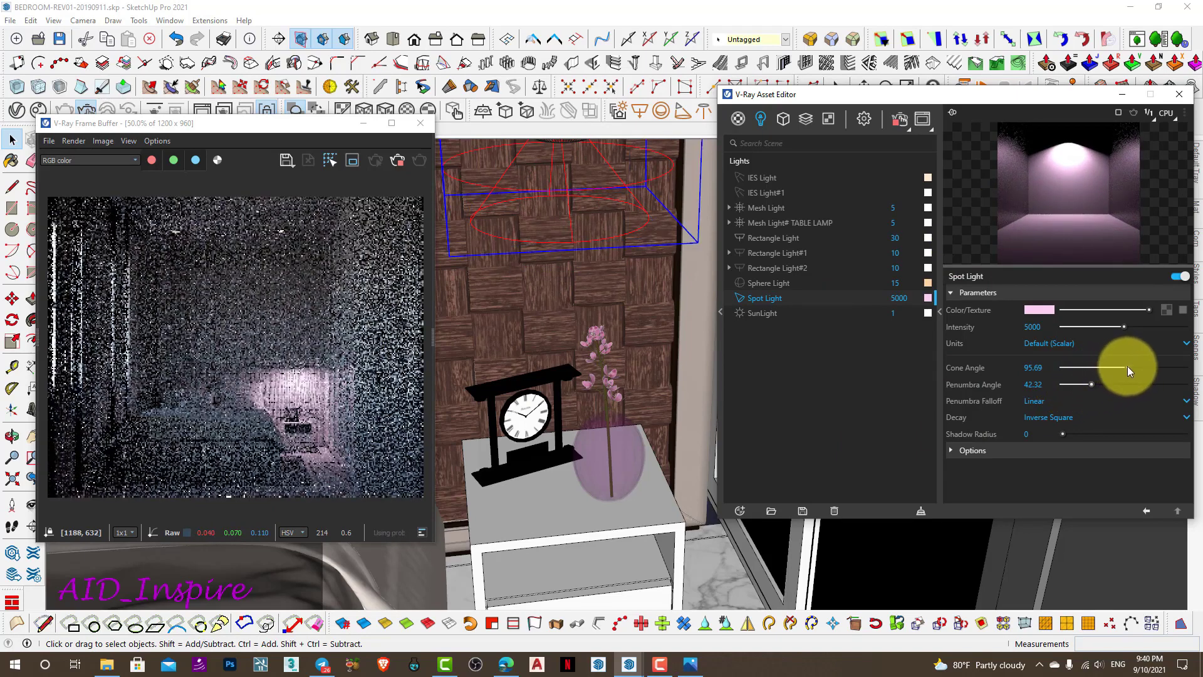
{"action": "left_click_drag", "start_coordinate": [1107, 371], "coordinate": [1080, 371]}
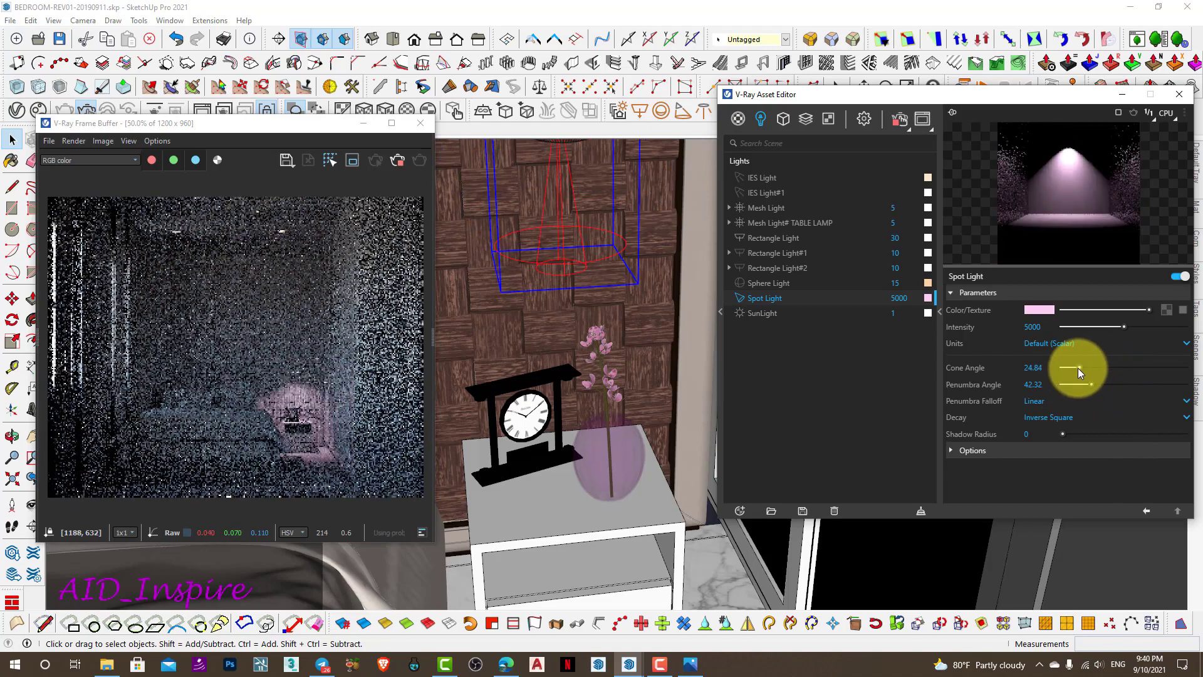
{"action": "left_click_drag", "start_coordinate": [1080, 371], "coordinate": [1078, 371]}
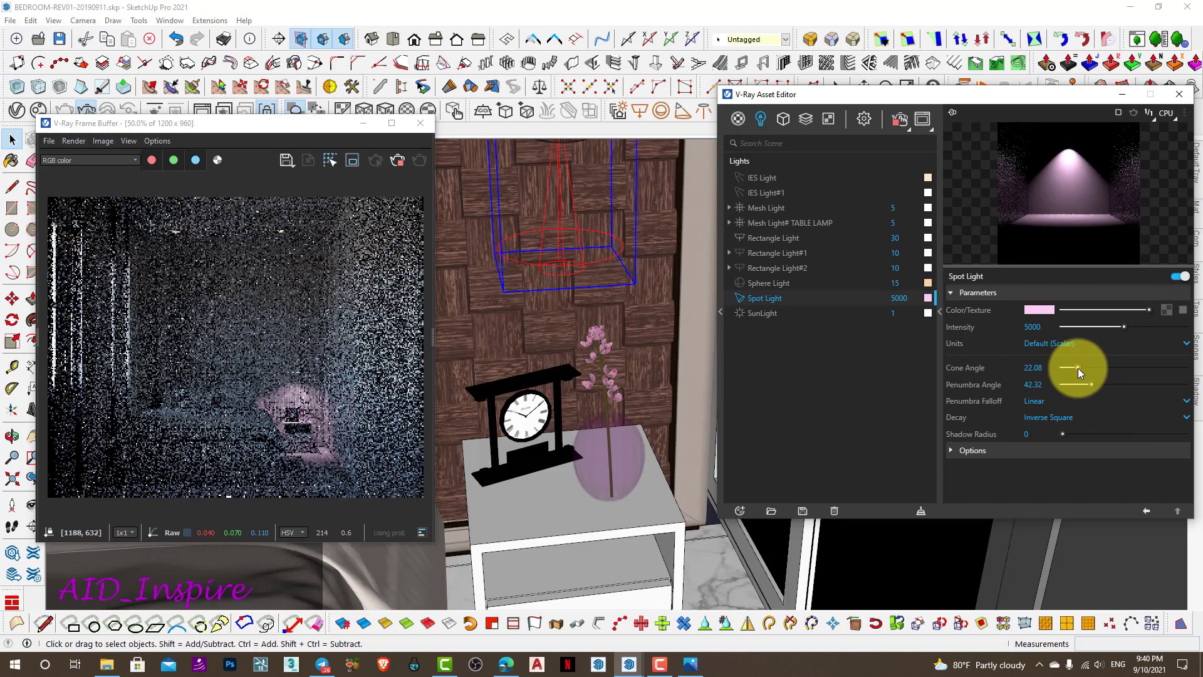
{"action": "left_click_drag", "start_coordinate": [1077, 367], "coordinate": [1079, 367]}
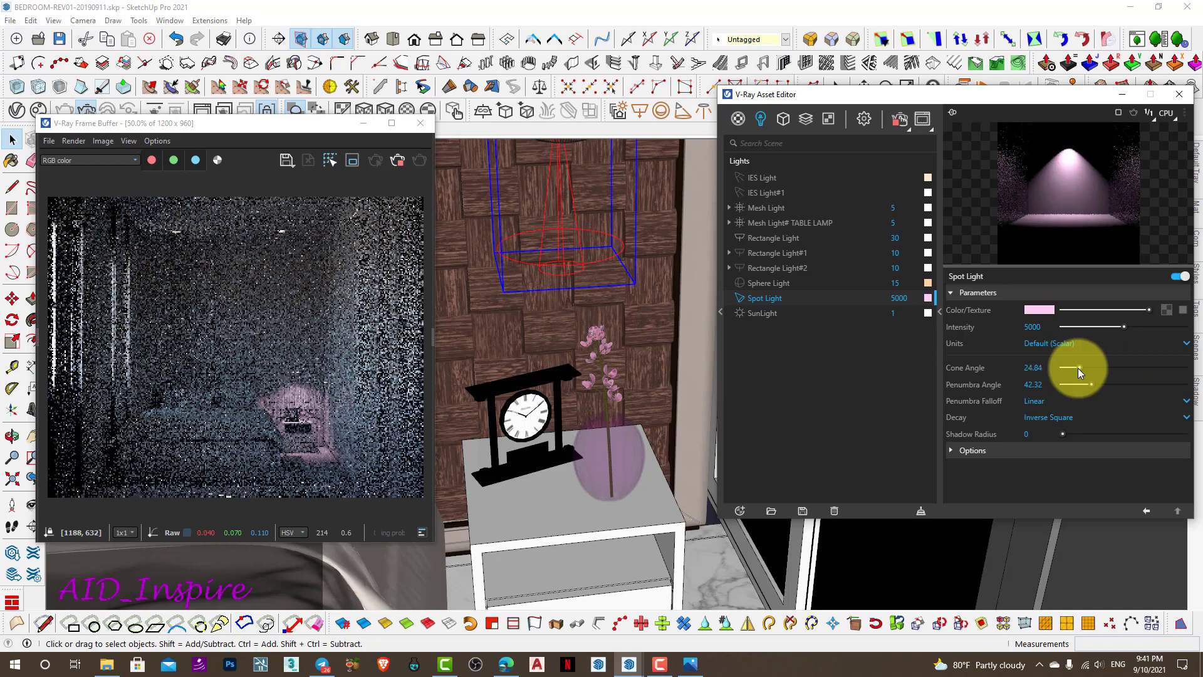
- Inspect the pink glow in the Frame Buffer and settle the penumbra angle at 24.83
{"action": "double_click", "coordinate": [265, 397]}
{"action": "scroll", "coordinate": [266, 397], "scroll_direction": "up", "scroll_amount": 1}
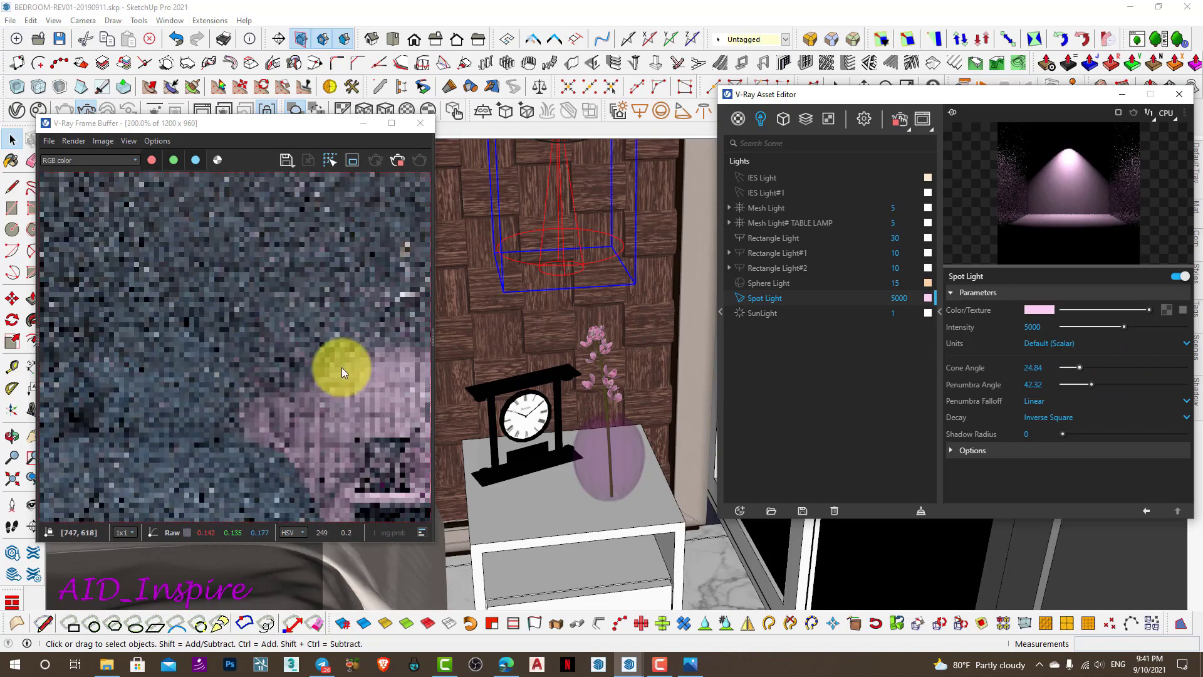
{"action": "key", "text": "ctrl+z"}
{"action": "scroll", "coordinate": [299, 388], "scroll_direction": "down", "scroll_amount": 1}
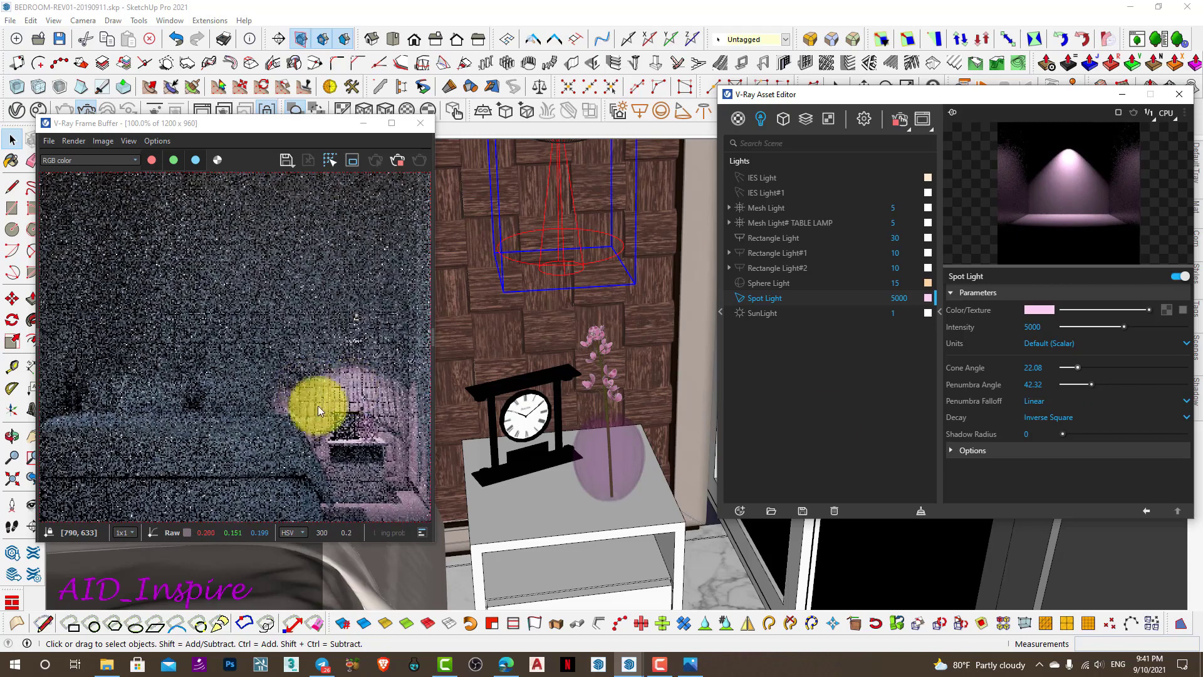
{"action": "left_click_drag", "start_coordinate": [1091, 384], "coordinate": [1103, 384]}
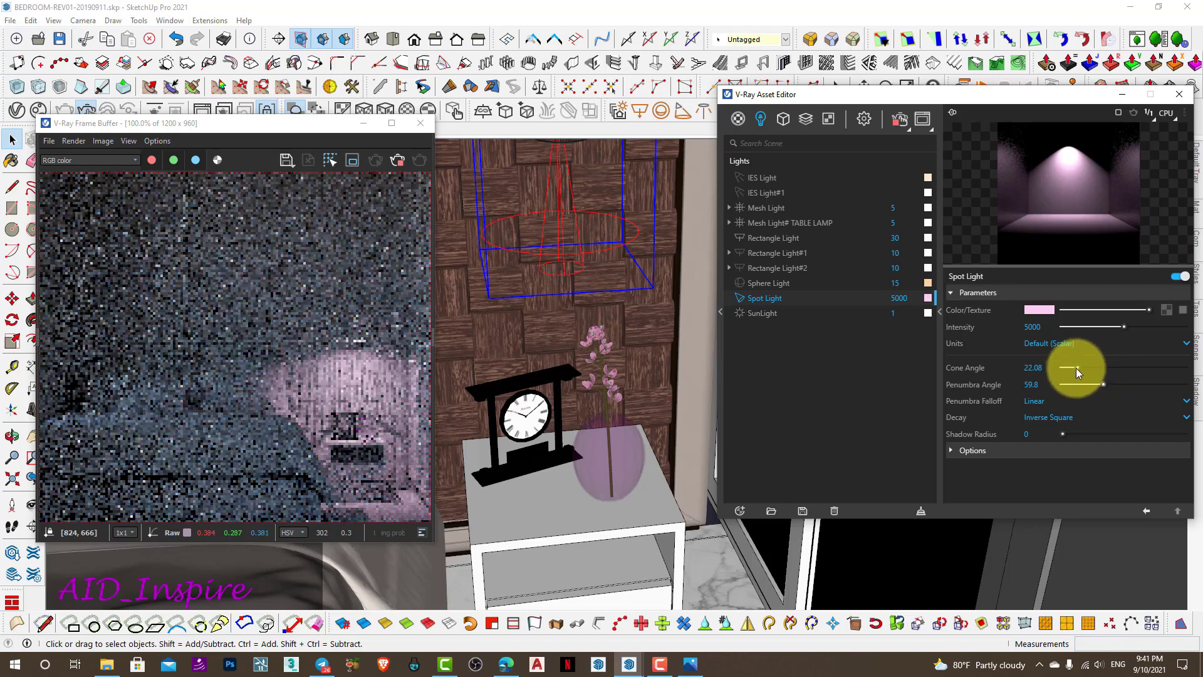
{"action": "left_click_drag", "start_coordinate": [1103, 385], "coordinate": [1081, 384]}
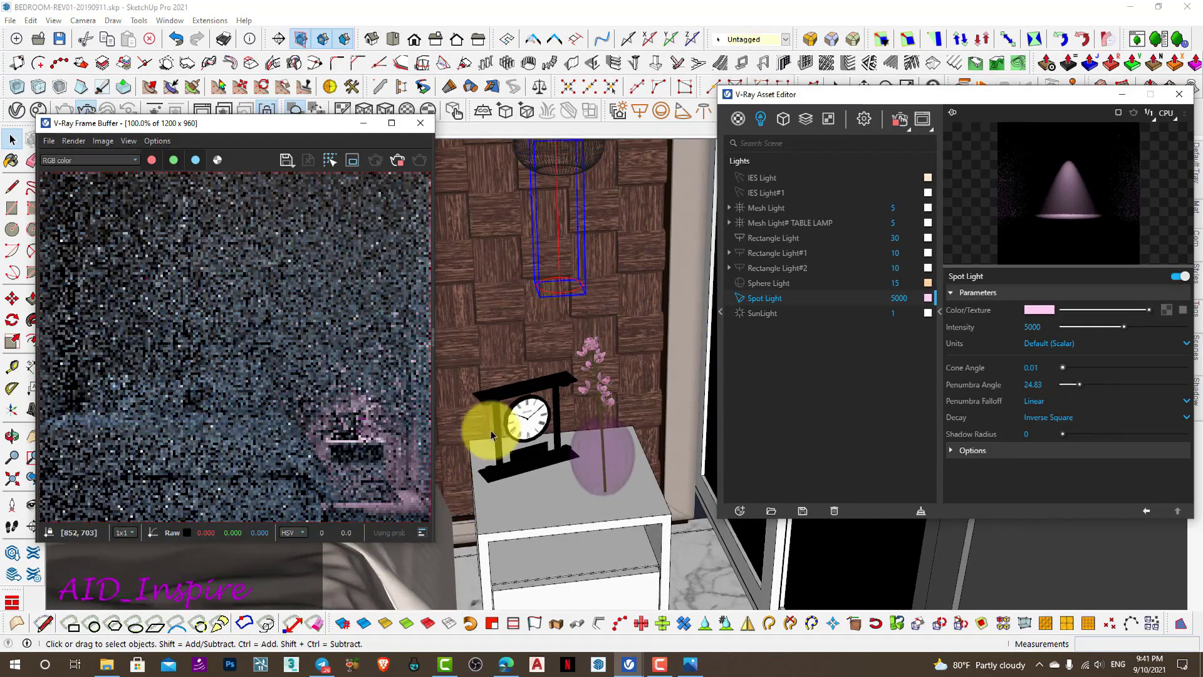
- Adjust the Spot Light sliders to a 10.12 cone angle and 48.76 penumbra angle
{"action": "left_click_drag", "start_coordinate": [1063, 367], "coordinate": [1078, 367]}
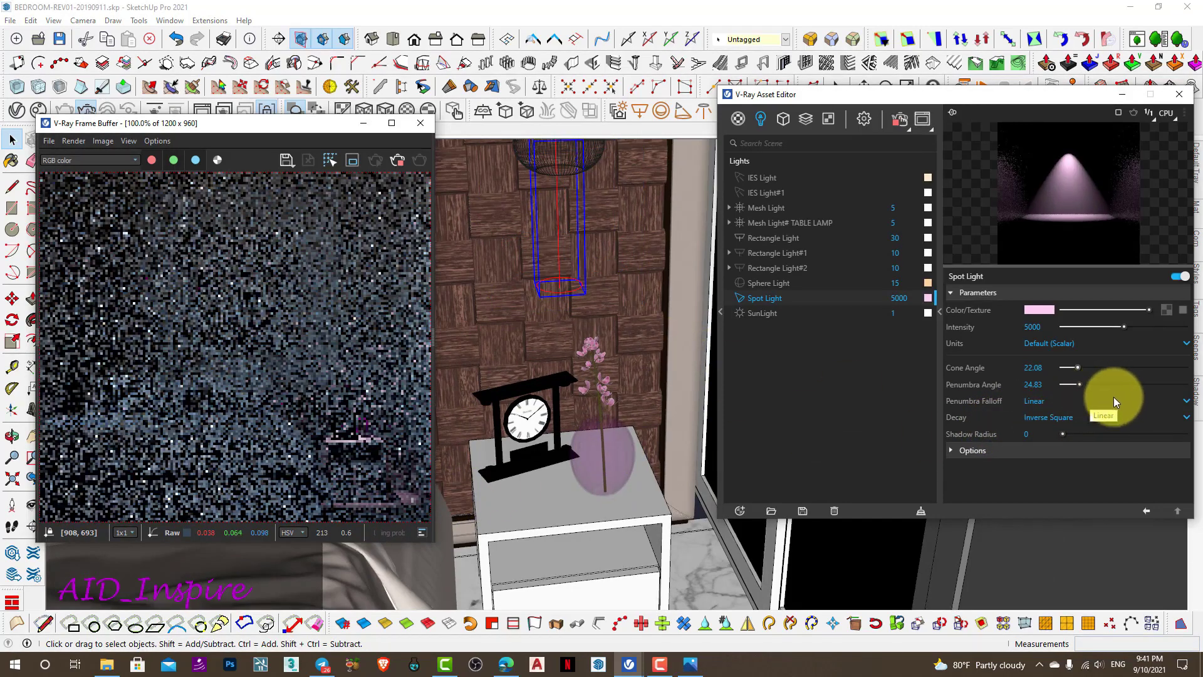
{"action": "key", "text": "ctrl+z"}
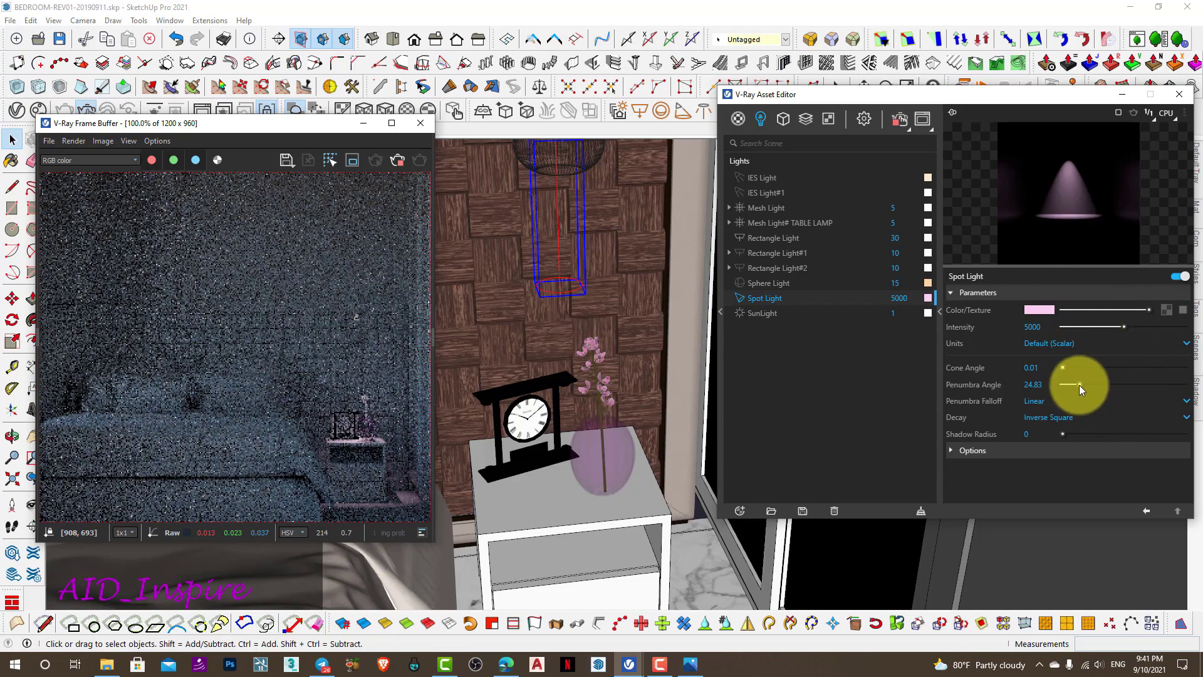
{"action": "left_click_drag", "start_coordinate": [1079, 385], "coordinate": [1095, 385]}
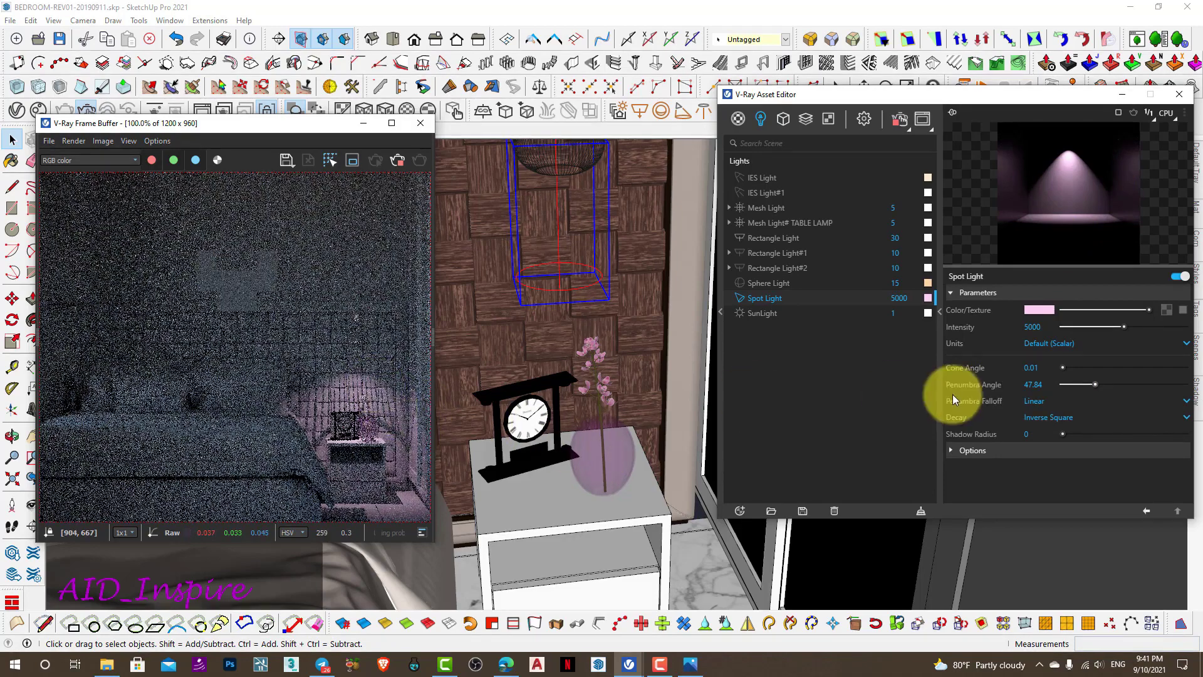
{"action": "left_click_drag", "start_coordinate": [1062, 366], "coordinate": [1072, 366]}
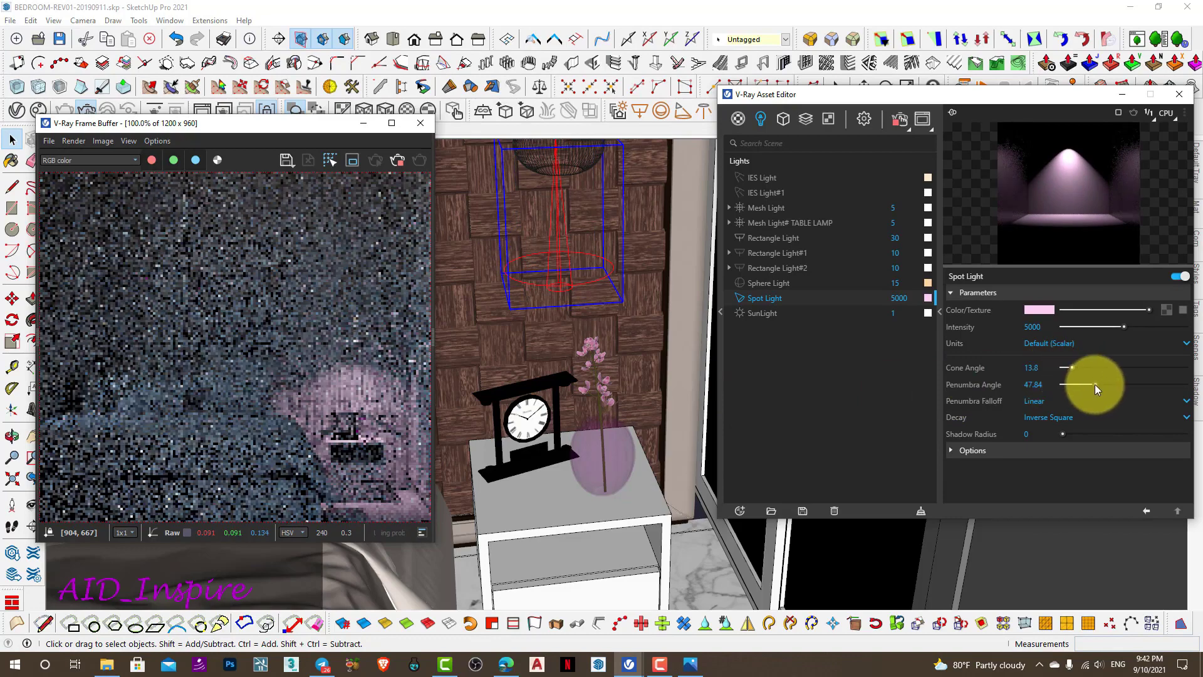
{"action": "left_click_drag", "start_coordinate": [1095, 385], "coordinate": [1089, 385]}
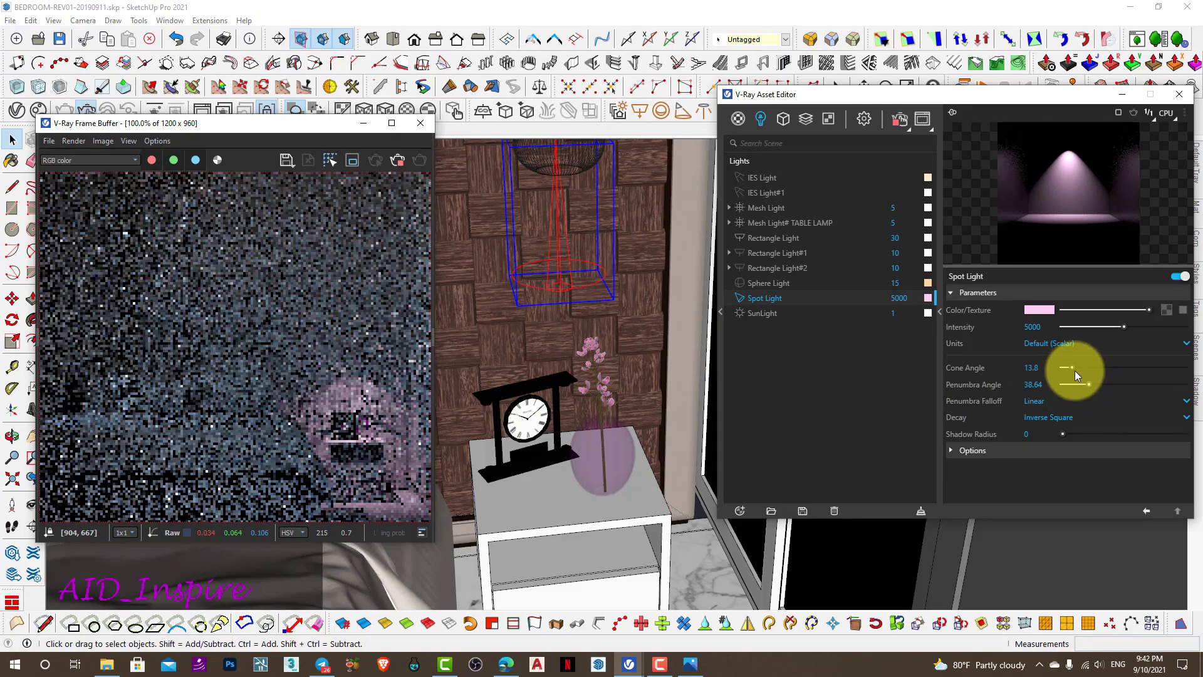
{"action": "left_click", "coordinate": [1069, 370]}
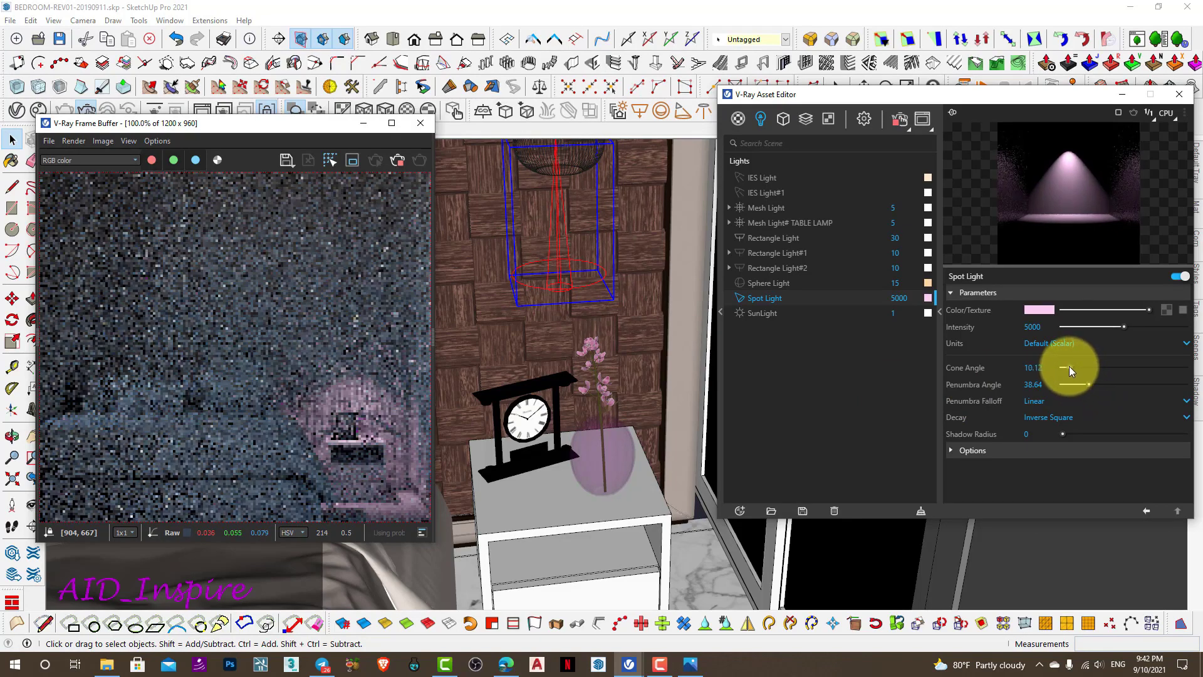
{"action": "left_click_drag", "start_coordinate": [1089, 385], "coordinate": [1096, 384]}
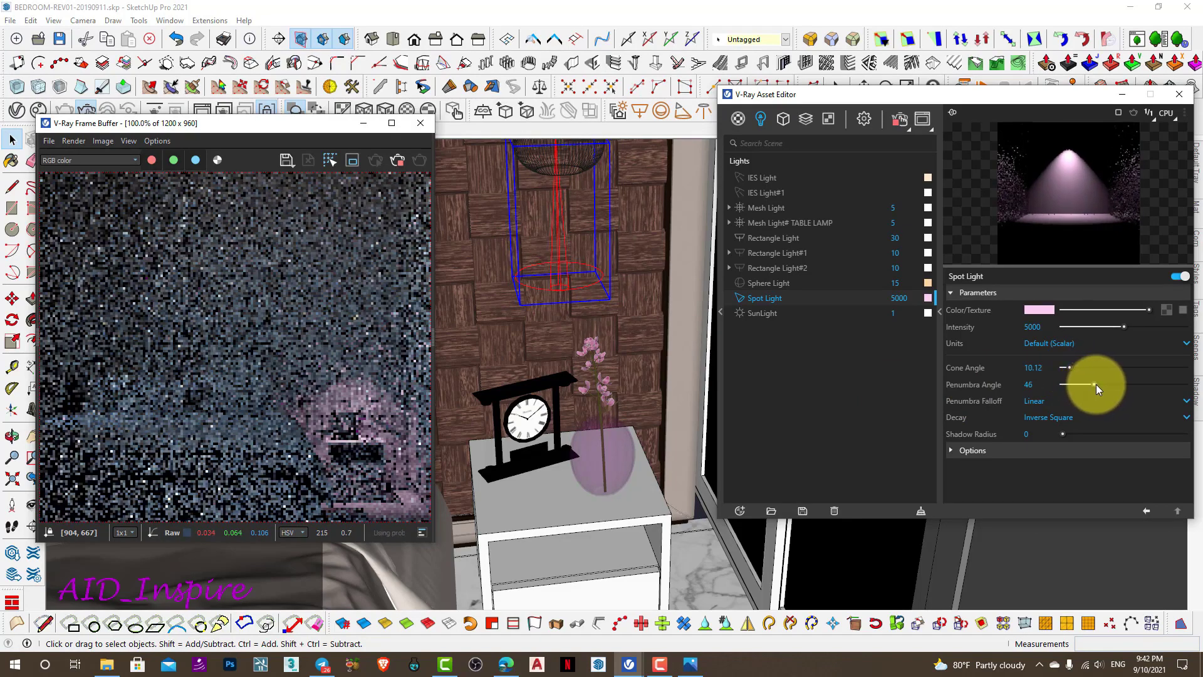
{"action": "left_click", "coordinate": [1095, 385]}
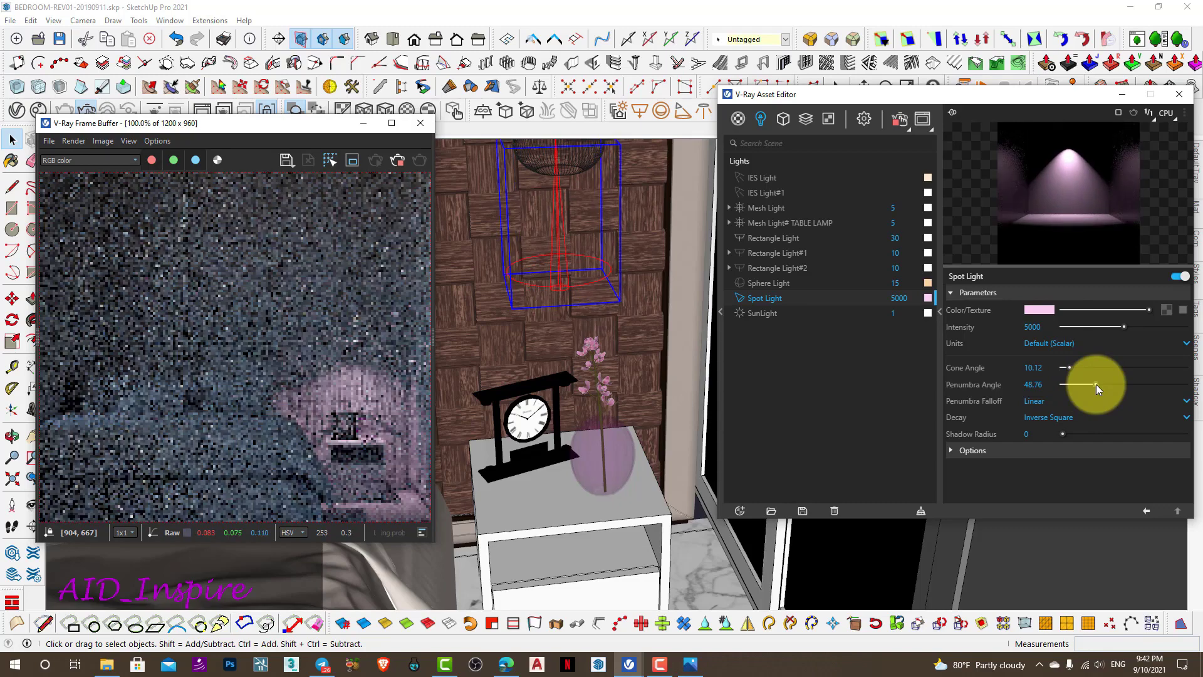
{"action": "scroll", "coordinate": [335, 403], "scroll_direction": "down", "scroll_amount": 1}
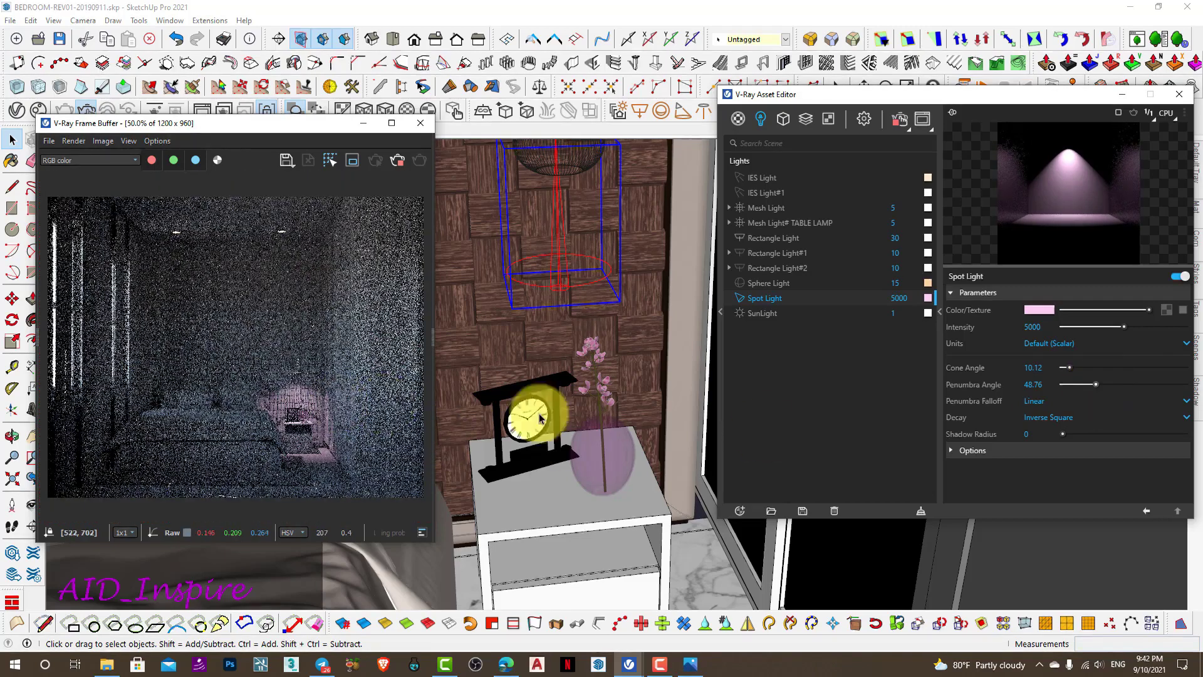
- Set the Spot Light's penumbra falloff to Smooth Cubic and try No Decay
{"action": "left_click", "coordinate": [1041, 399]}
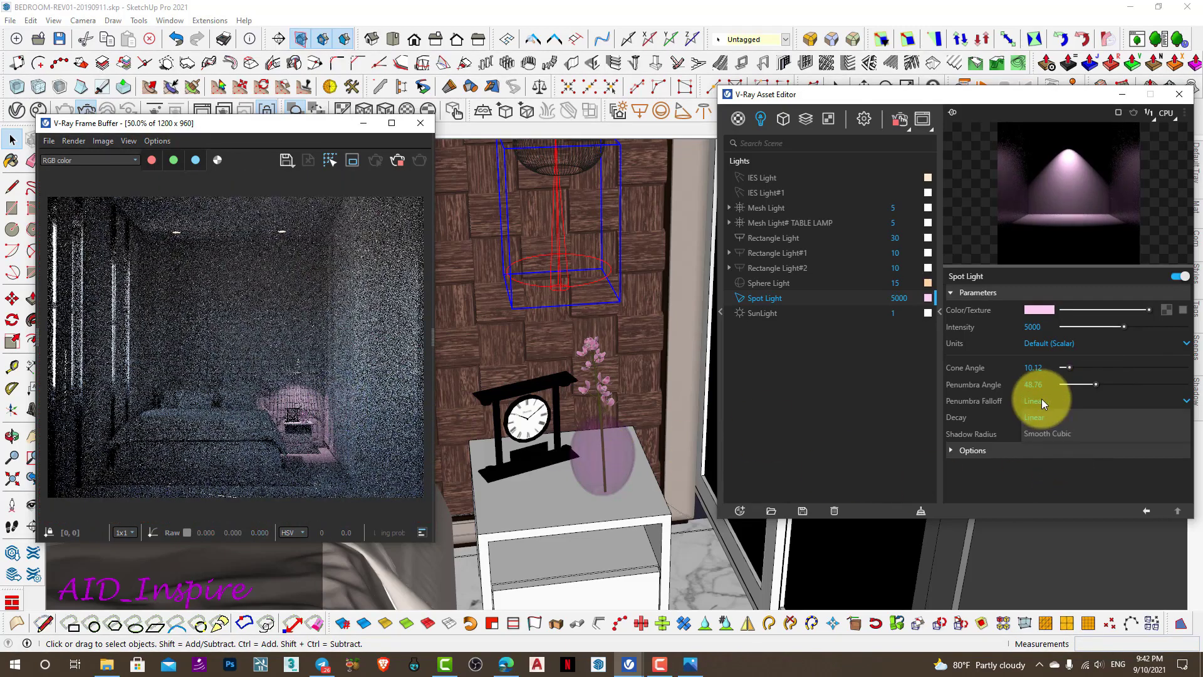
{"action": "left_click", "coordinate": [1058, 434]}
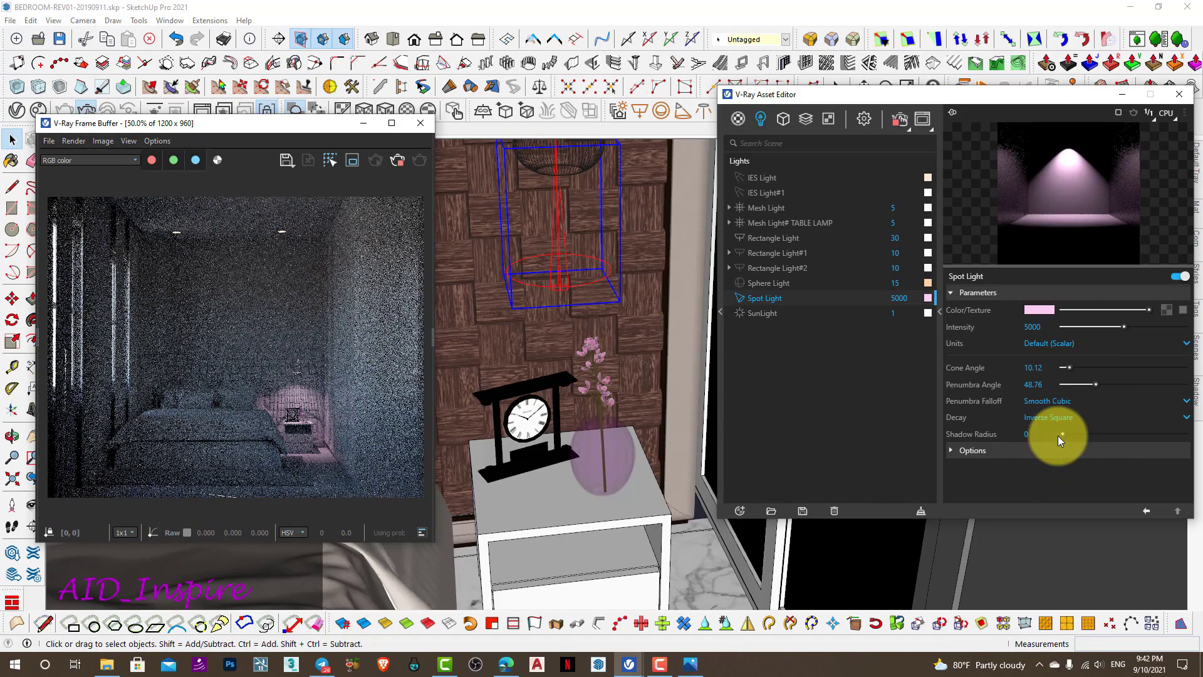
{"action": "left_click", "coordinate": [1059, 418]}
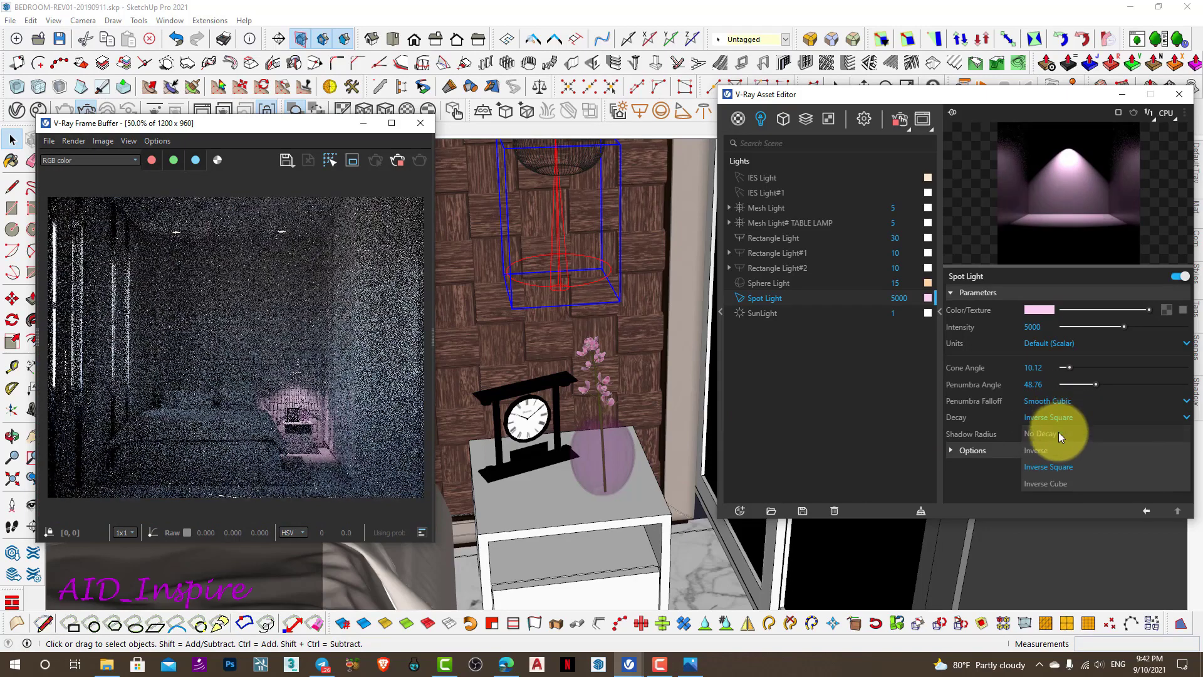
{"action": "left_click", "coordinate": [1058, 432]}
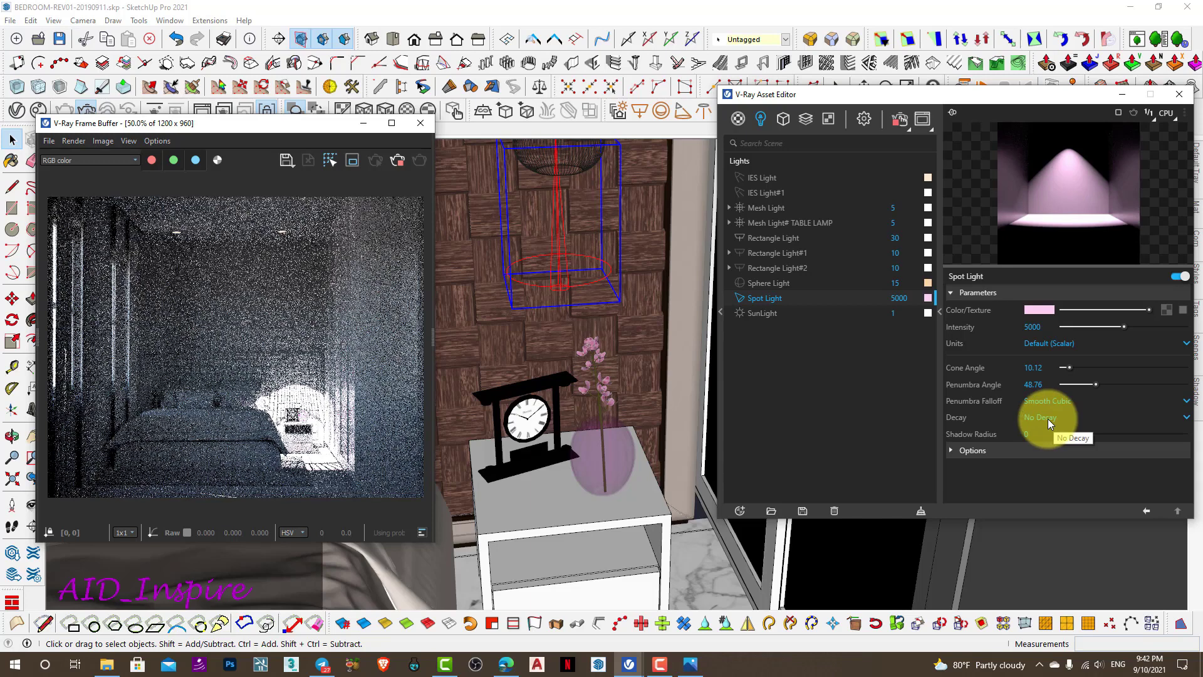
- Test Inverse decay, then settle the decay on Inverse Square
{"action": "left_click", "coordinate": [1048, 423]}
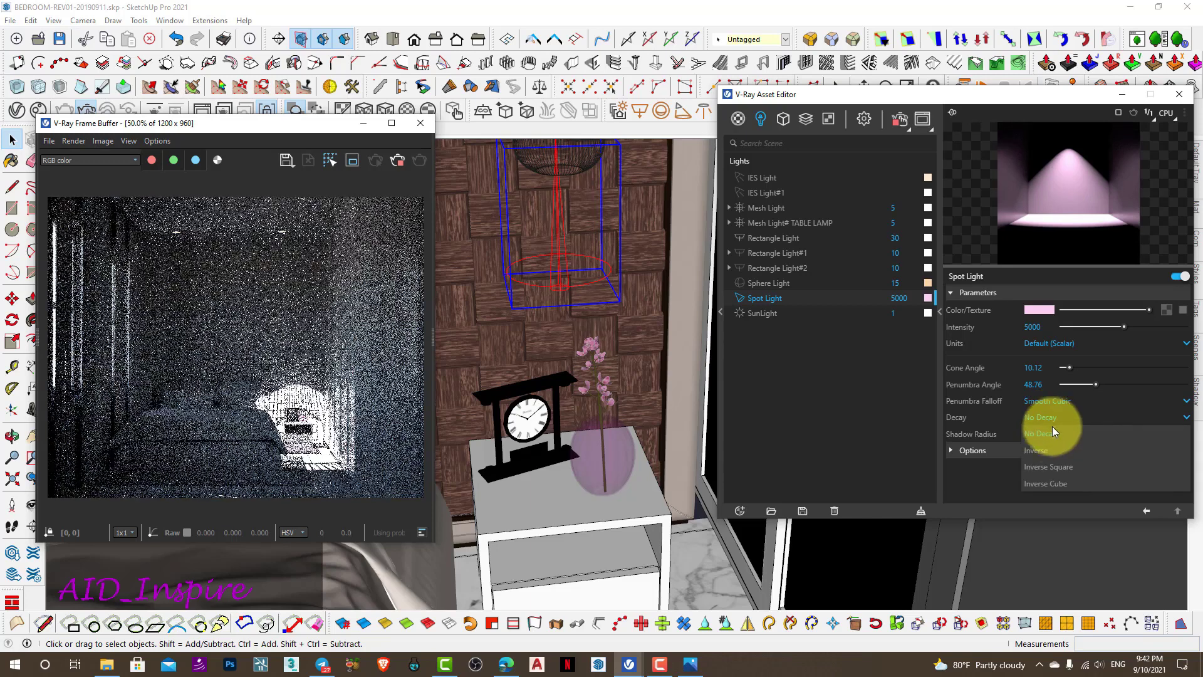
{"action": "left_click", "coordinate": [1054, 467]}
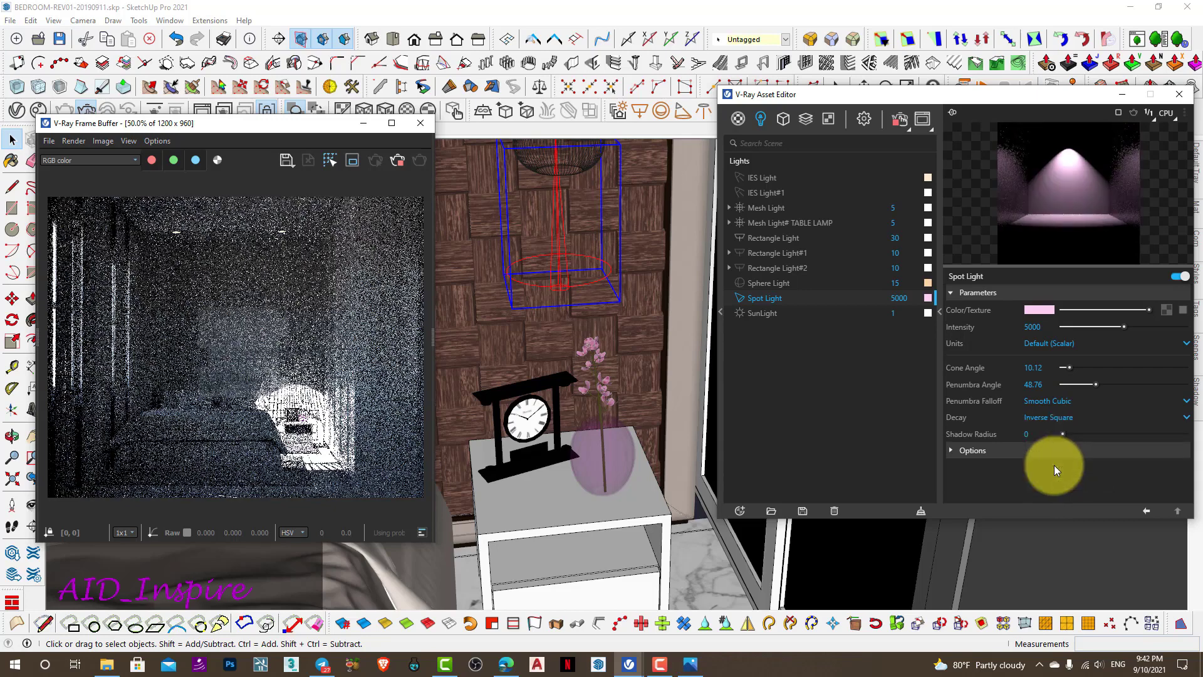
{"action": "left_click", "coordinate": [1065, 419]}
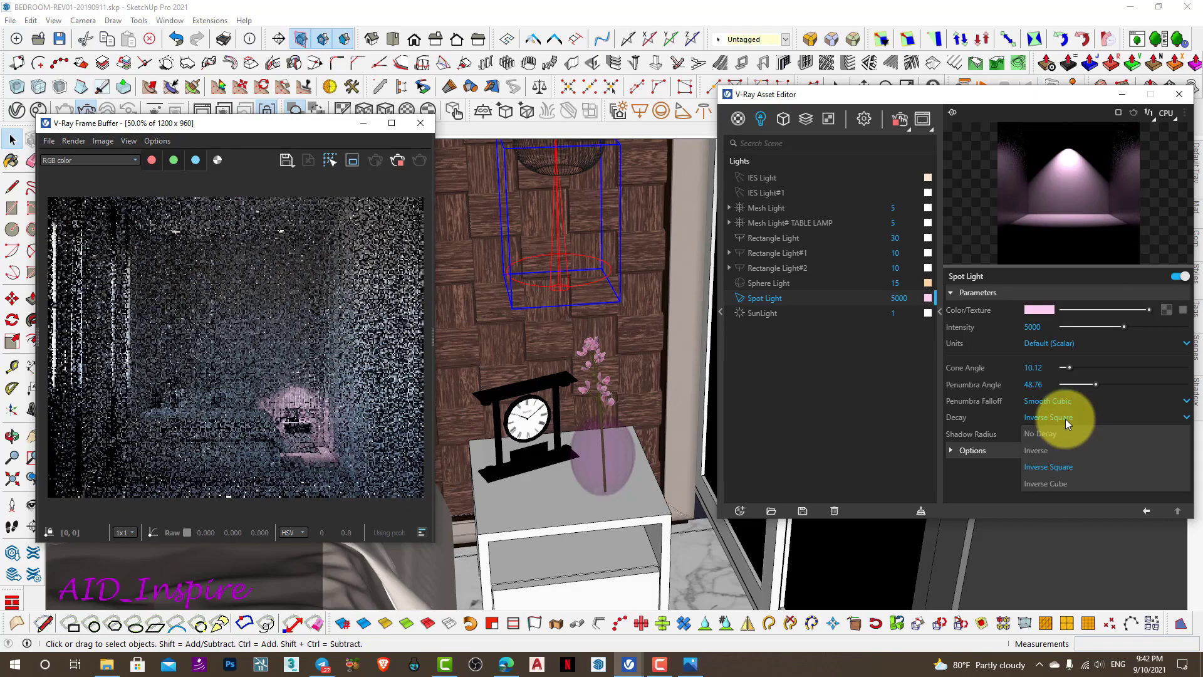
{"action": "left_click", "coordinate": [1062, 448]}
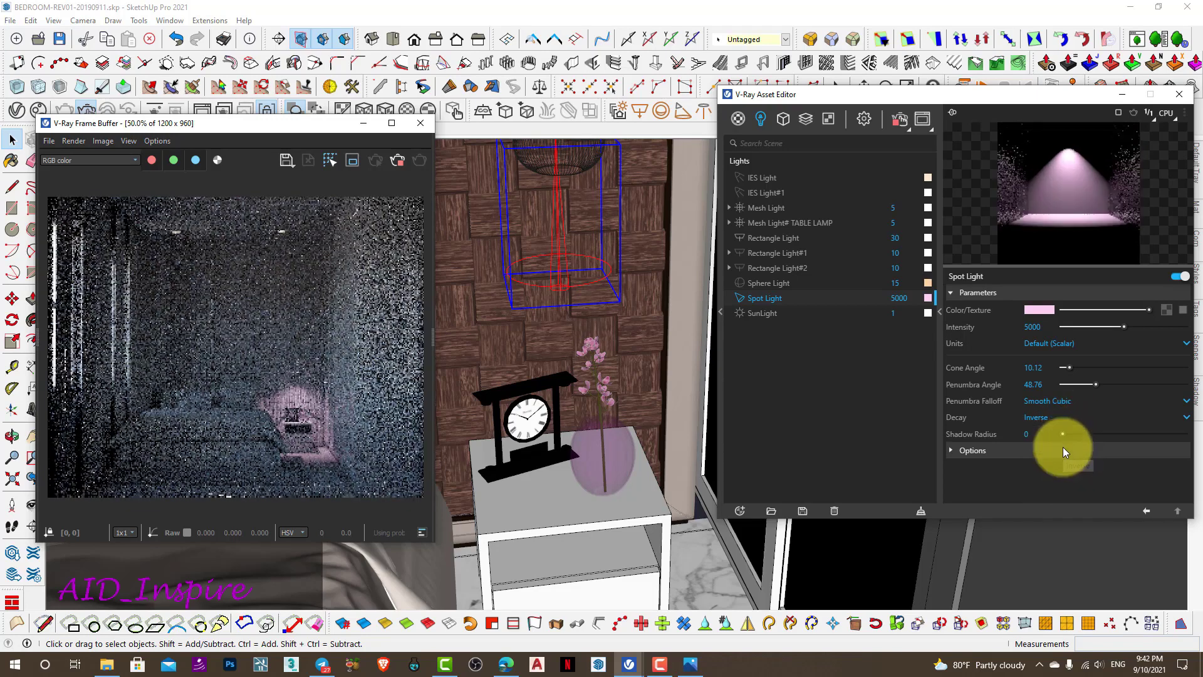
{"action": "left_click", "coordinate": [1062, 415]}
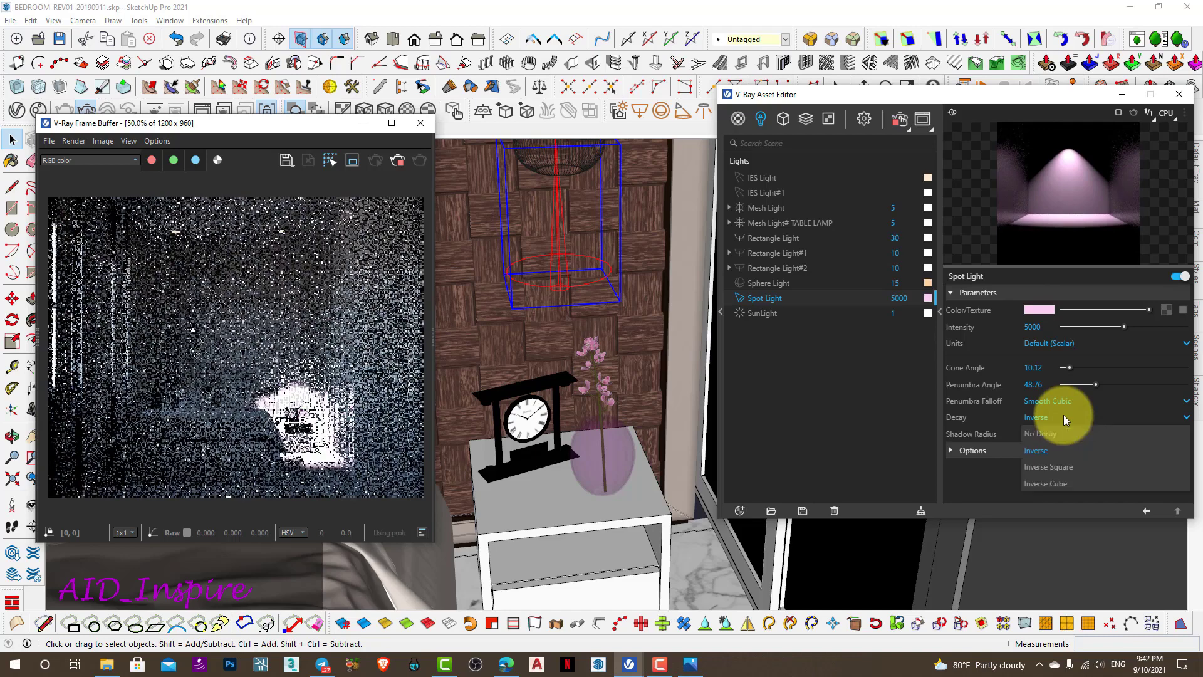
{"action": "left_click", "coordinate": [1054, 464]}
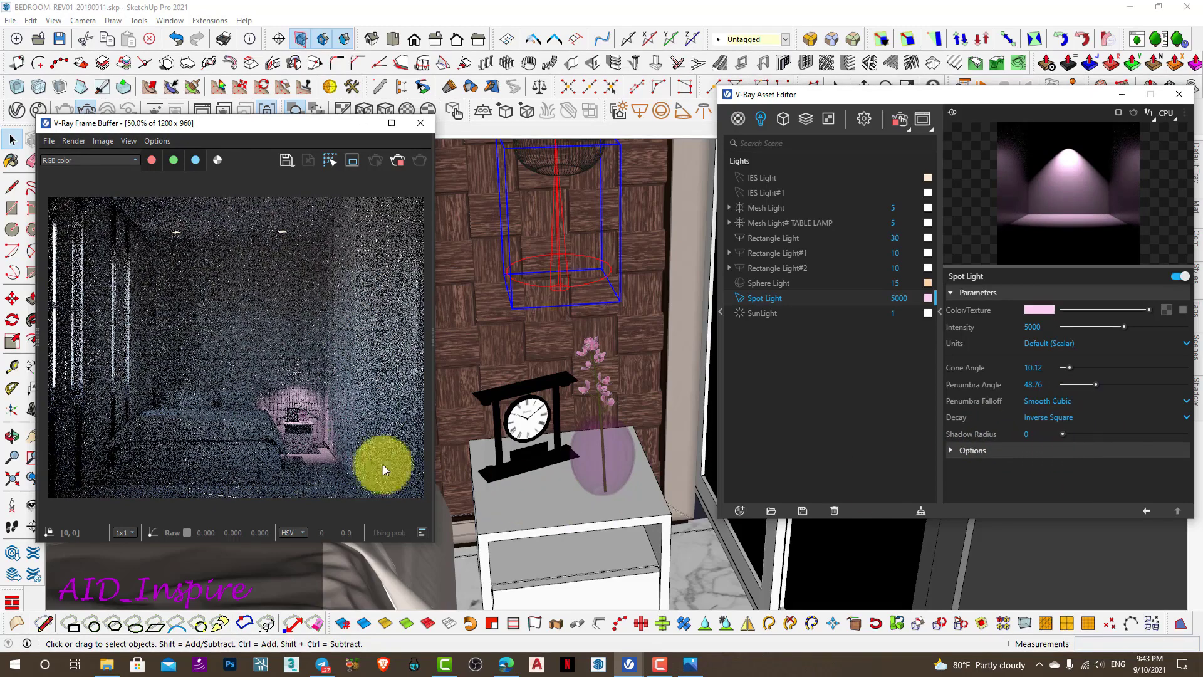
- Raise the Spot Light's Shadow Radius to 5 and check the glow in the Frame Buffer
{"action": "left_click_drag", "start_coordinate": [1065, 433], "coordinate": [1121, 433]}
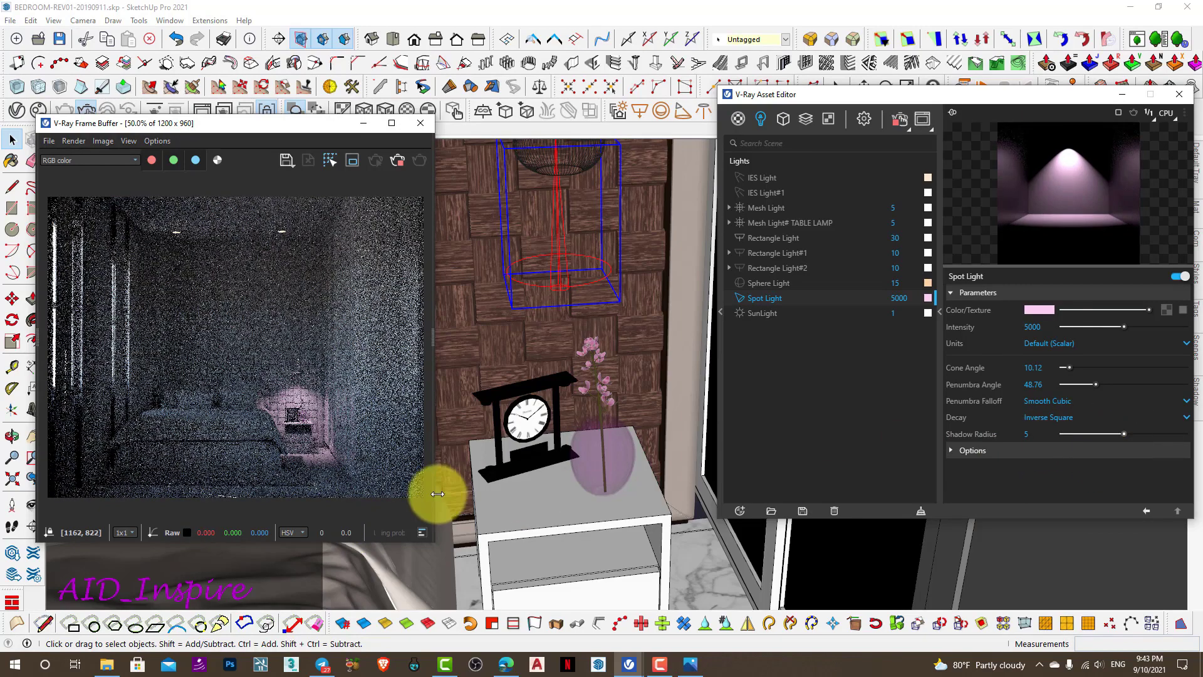
{"action": "double_click", "coordinate": [305, 466]}
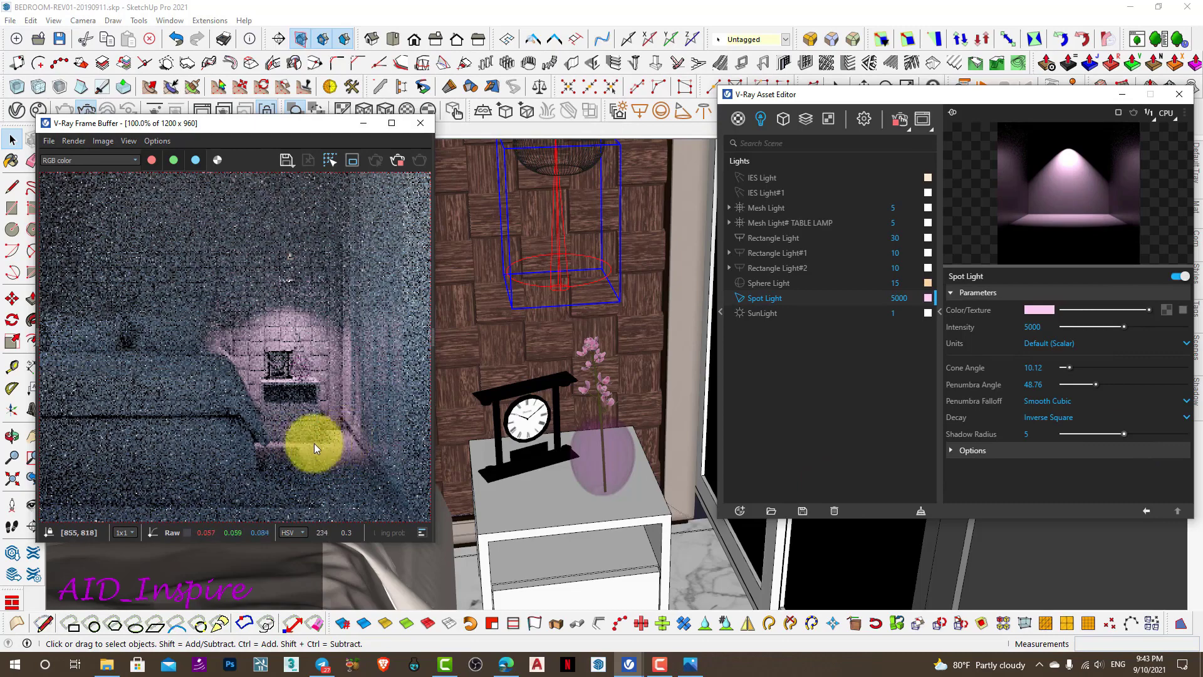
{"action": "double_click", "coordinate": [359, 438]}
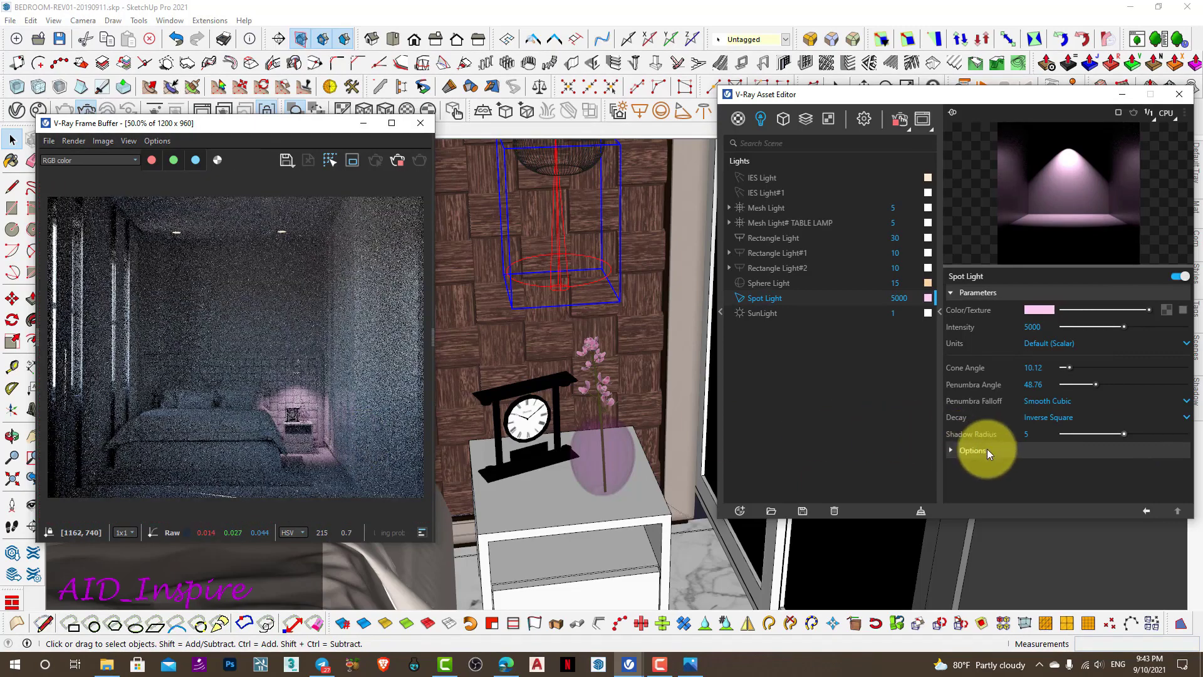
{"action": "left_click", "coordinate": [956, 451]}
{"action": "scroll", "coordinate": [991, 456], "scroll_direction": "down", "scroll_amount": 1}
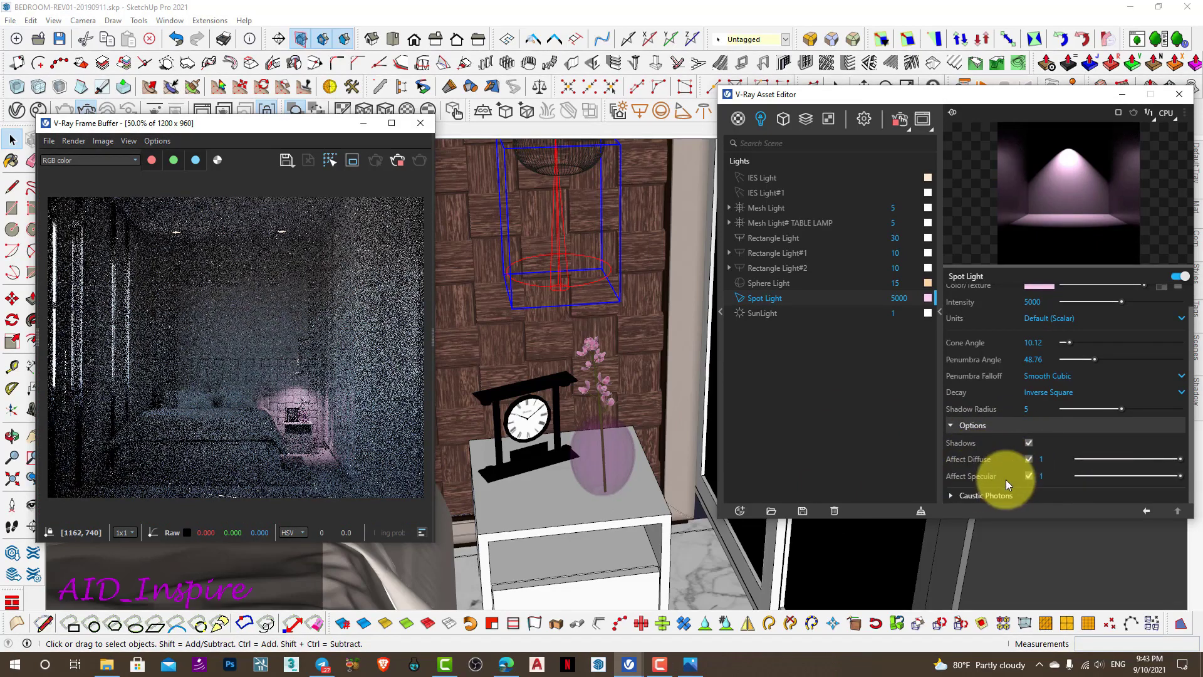
{"action": "left_click", "coordinate": [951, 426]}
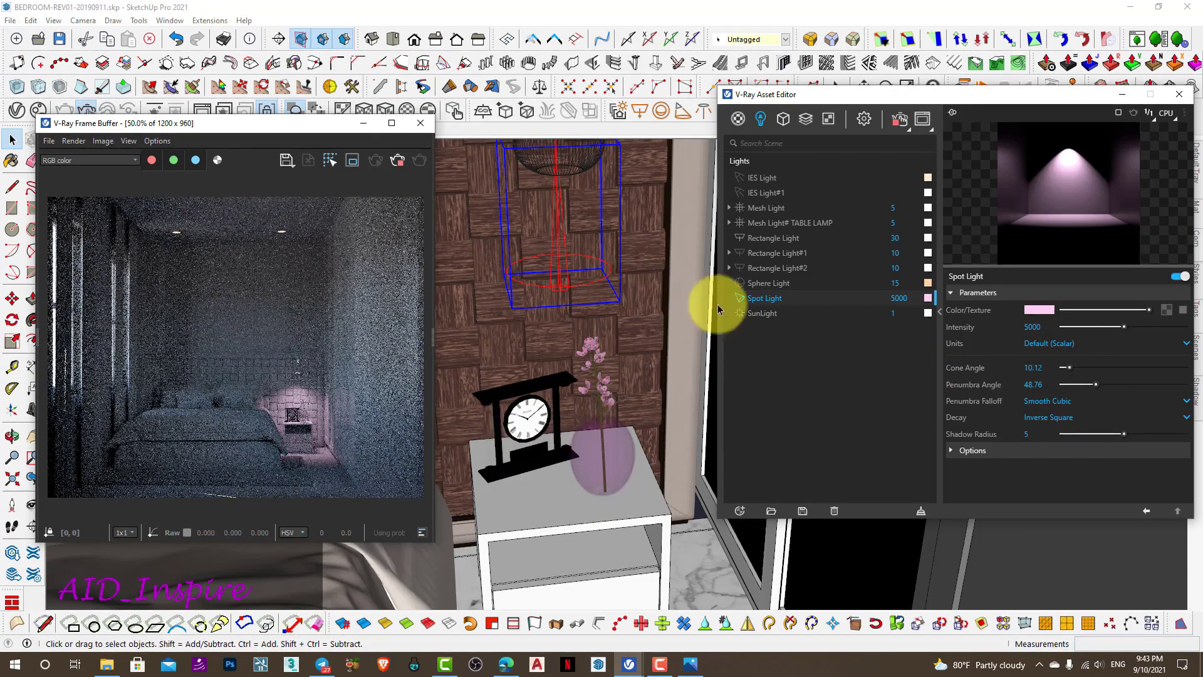
- Switch the IES light back on, reposition the Frame Buffer, and bring up Camtasia's start window
{"action": "left_click", "coordinate": [742, 176]}
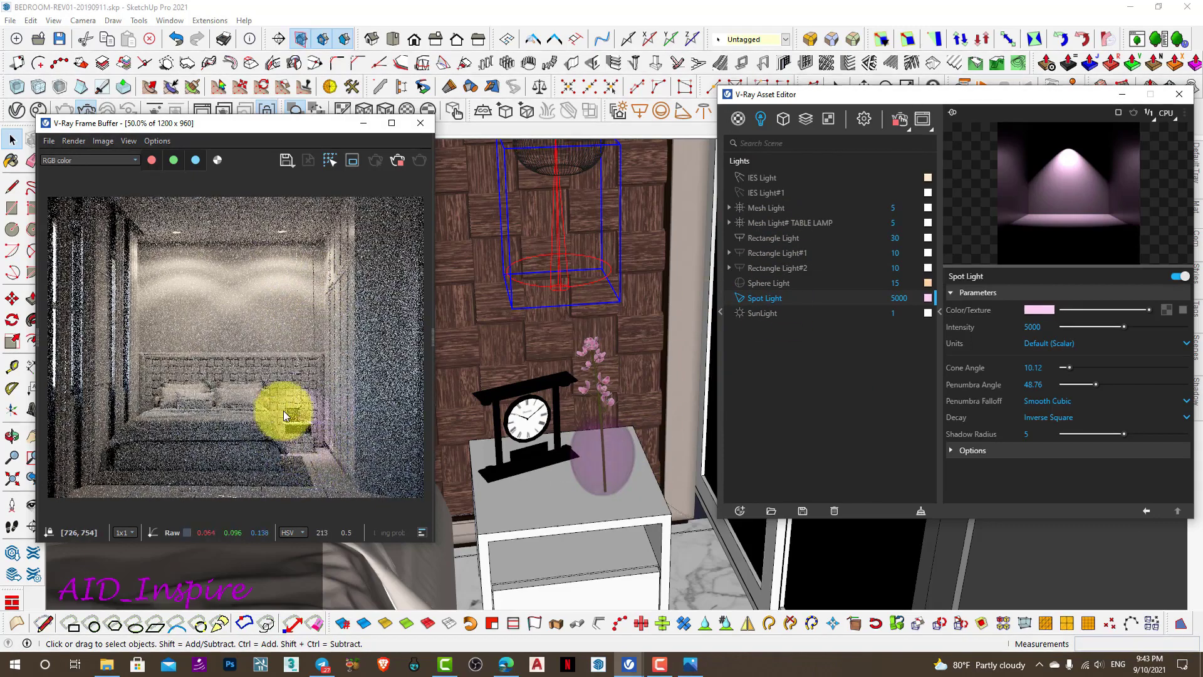
{"action": "left_click", "coordinate": [228, 126]}
{"action": "left_click_drag", "start_coordinate": [227, 126], "coordinate": [286, 138]}
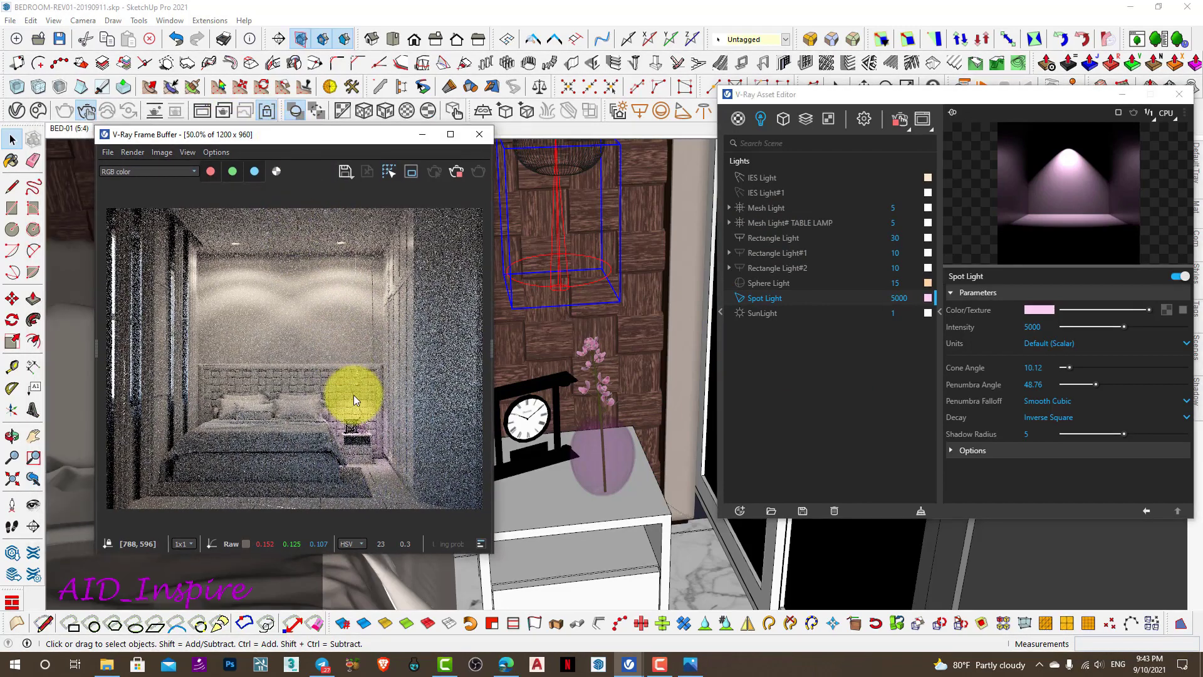
{"action": "scroll", "coordinate": [354, 395], "scroll_direction": "down", "scroll_amount": 1}
{"action": "scroll", "coordinate": [302, 396], "scroll_direction": "up", "scroll_amount": 1}
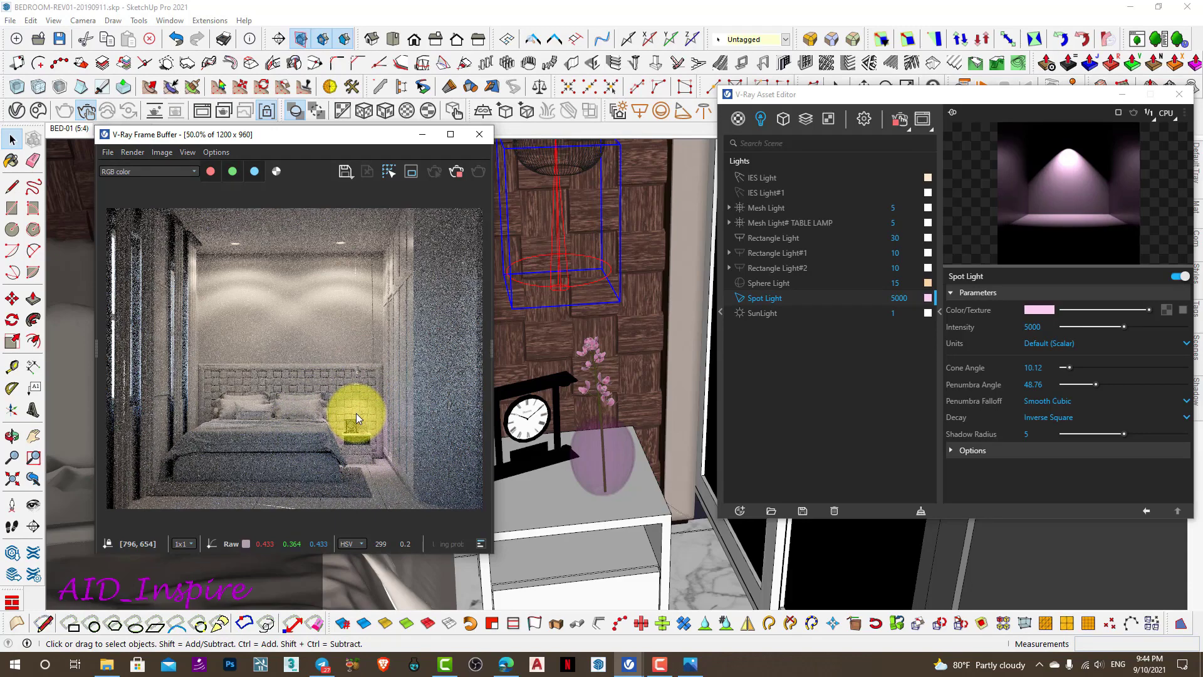
{"action": "left_click_drag", "start_coordinate": [314, 137], "coordinate": [277, 153]}
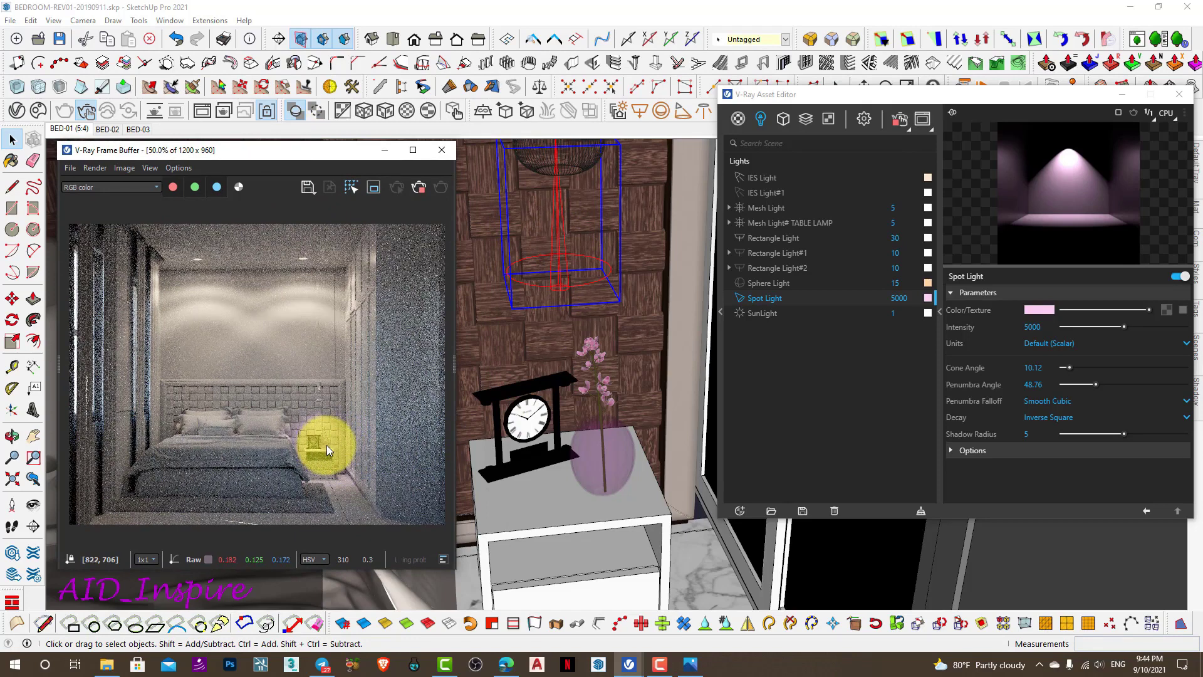
{"action": "left_click", "coordinate": [445, 663]}
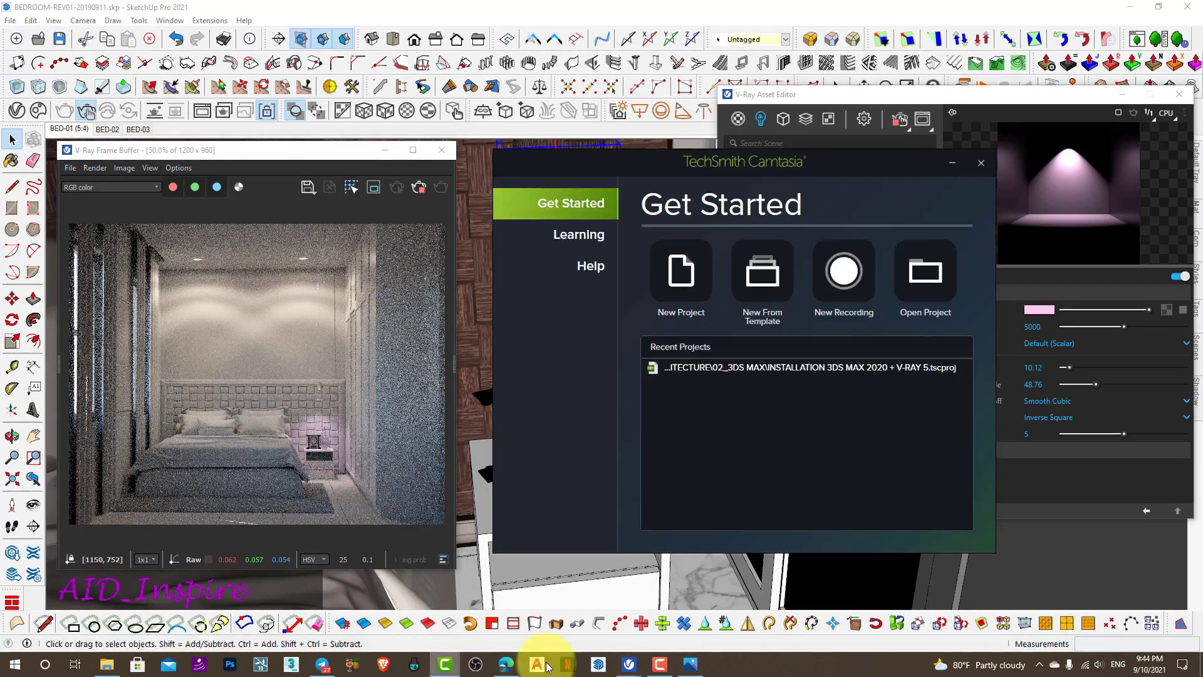